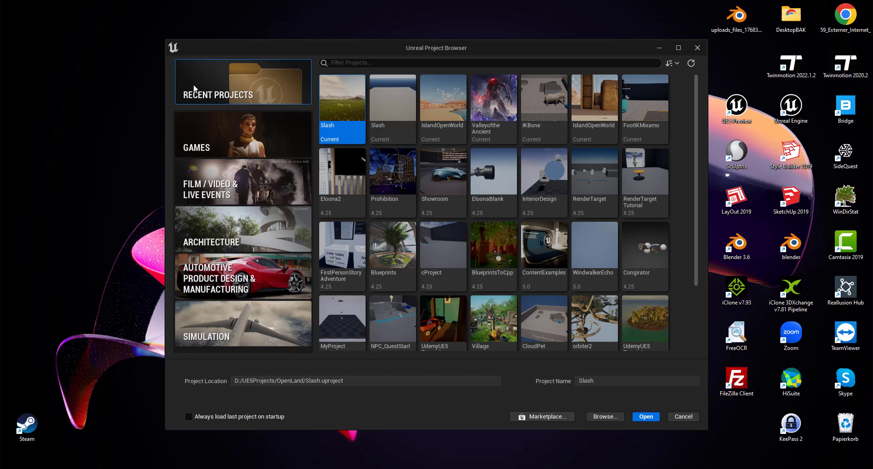
Create a new project from the Games > Third Person template named UE5EditorBasics
left_click(265, 141)
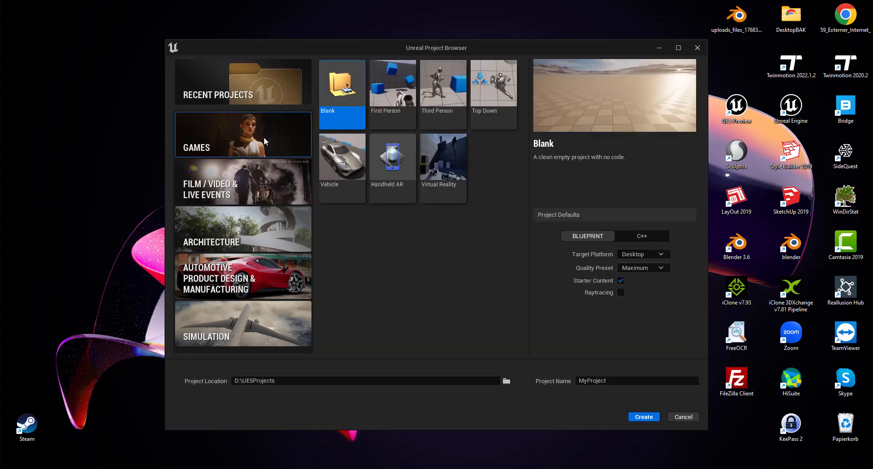
left_click(432, 84)
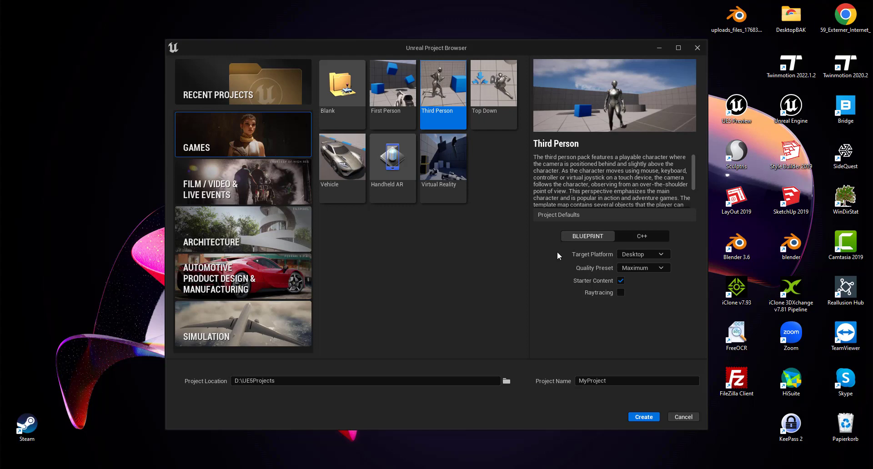
left_click(626, 380)
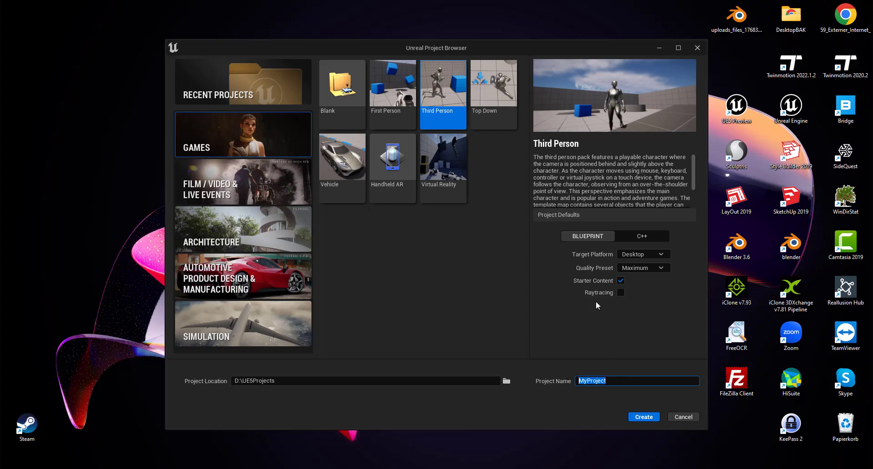
type("UE5")
type("Editor")
type("Basics")
left_click(642, 418)
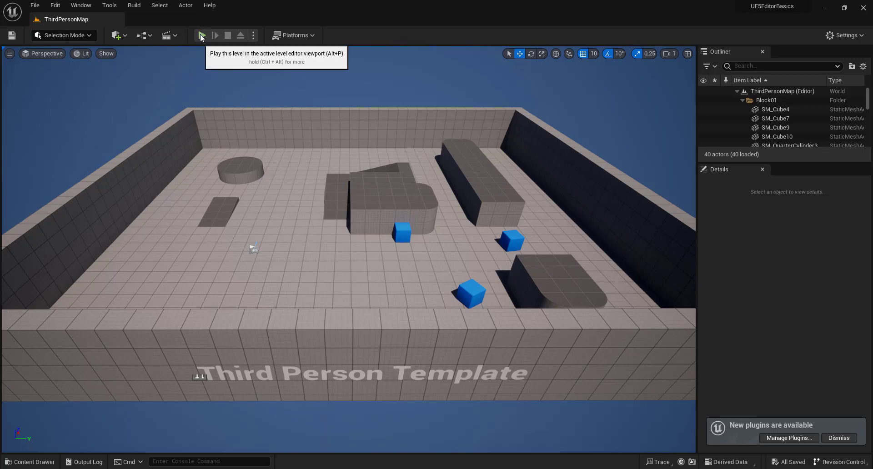
Start a Play In Editor session of ThirdPersonMap from the toolbar Play button
left_click(202, 36)
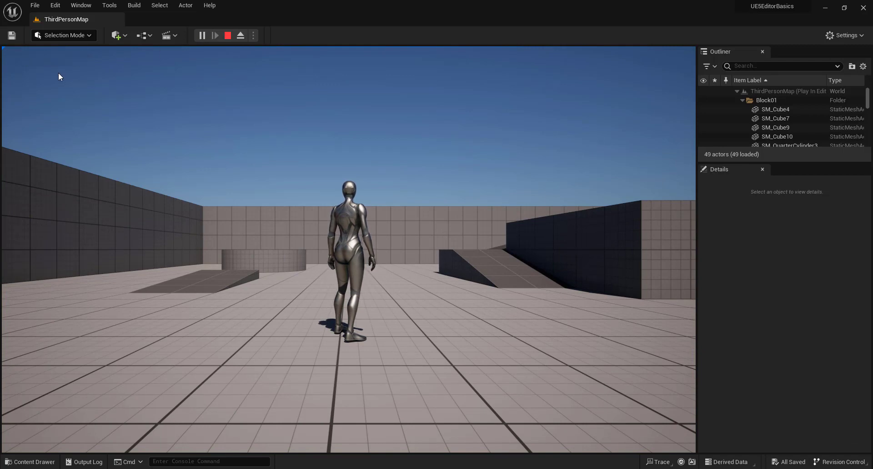
Run the character around with WASD, jump with Space, then free the mouse with Shift+F1
left_click(418, 306)
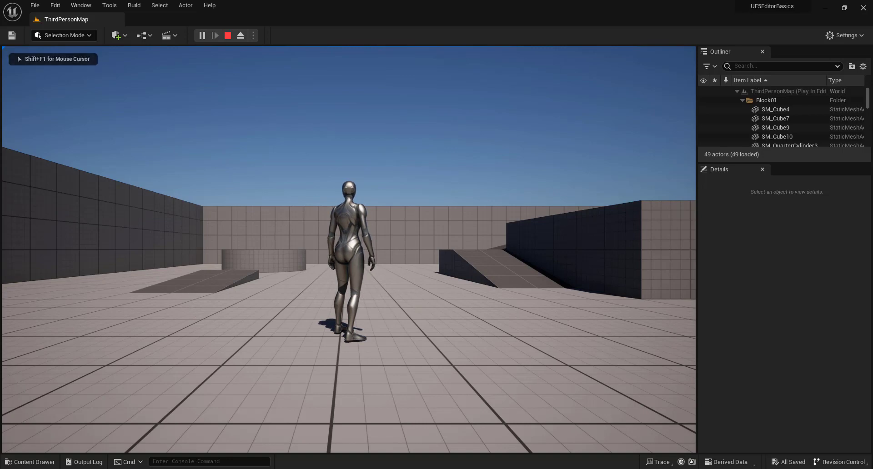
key("w")
key("s")
key("d")
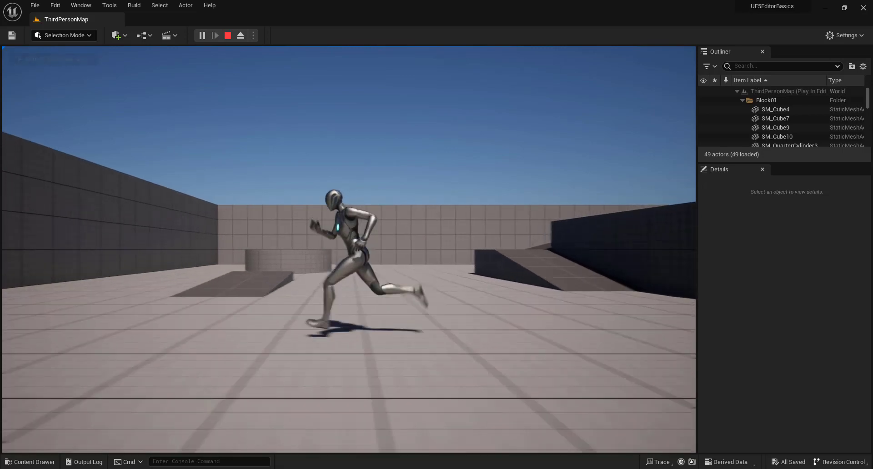
key("w")
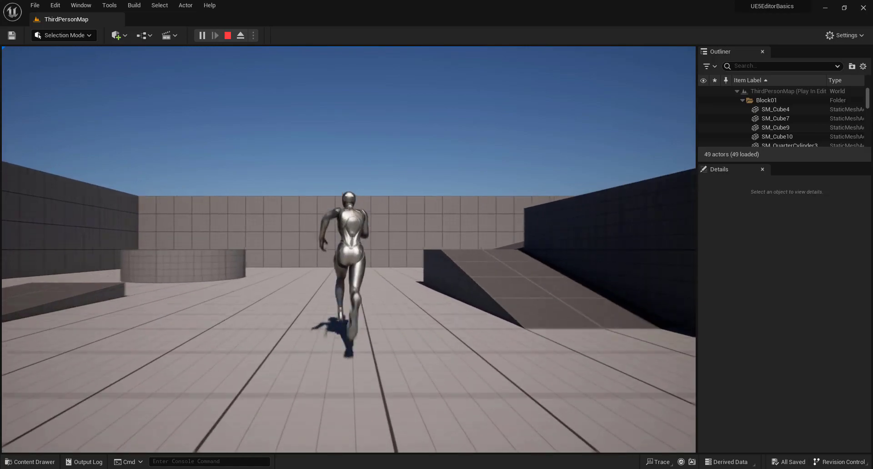
key("space")
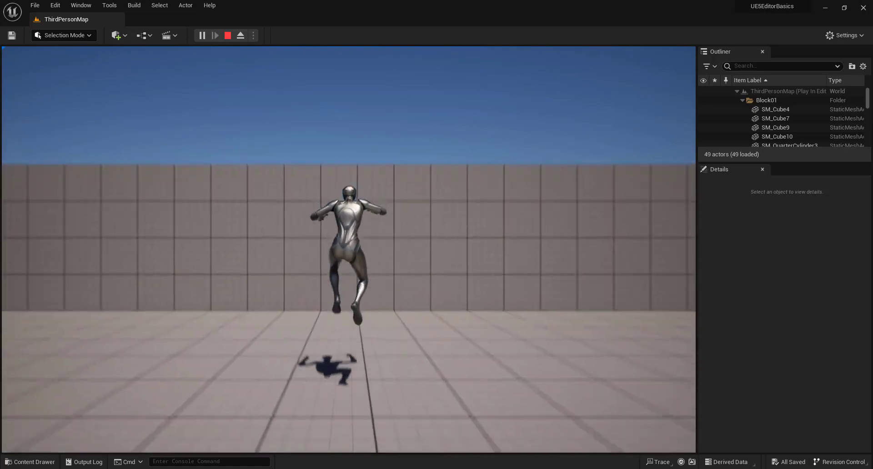
key("w")
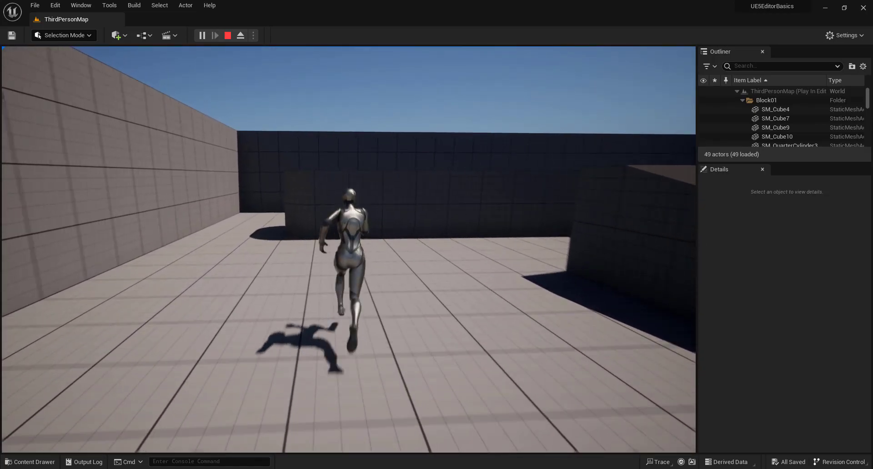
key("a")
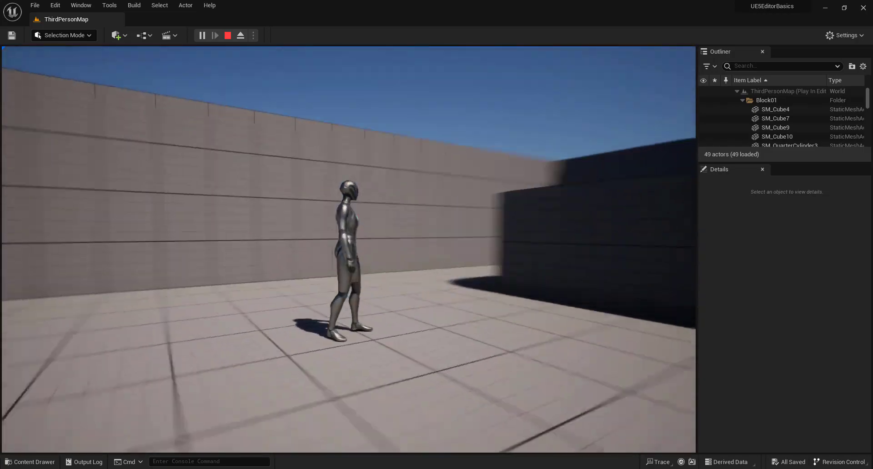
key("w")
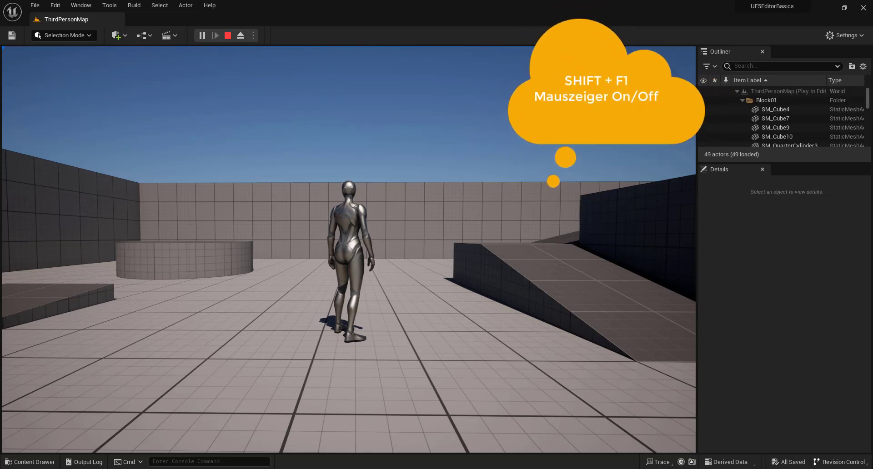
key("shift+F1")
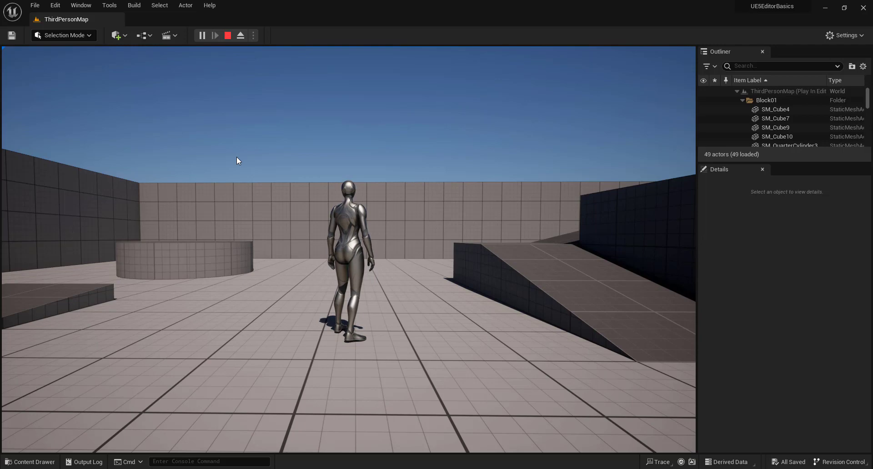
Stop playing with Esc and fly the editor camera forward and back through the level
key("Escape")
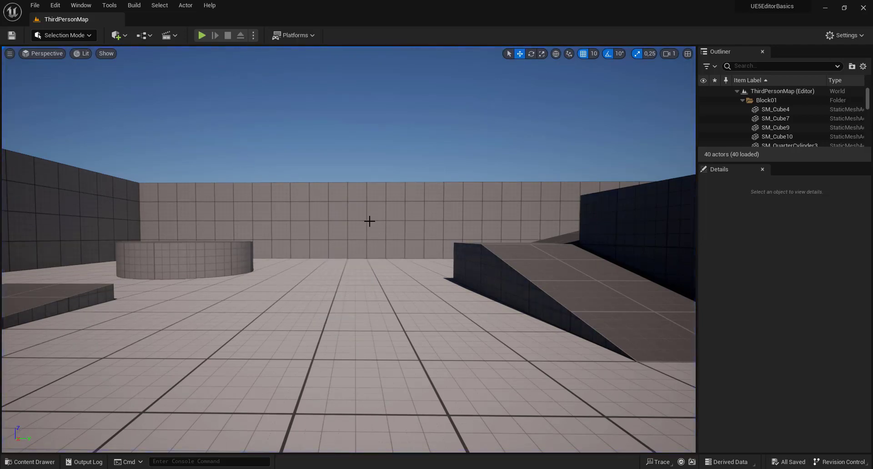
scroll(369, 220, "down", 5)
left_click_drag(369, 221, 369, 200)
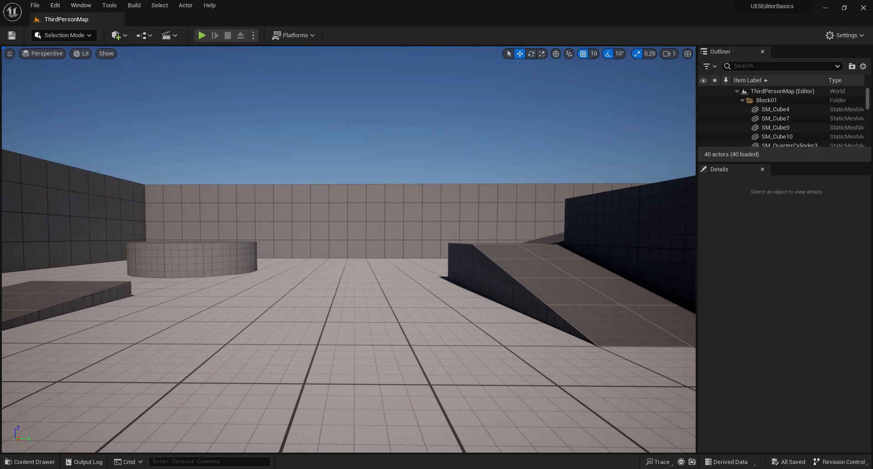
left_click_drag(314, 337, 313, 353)
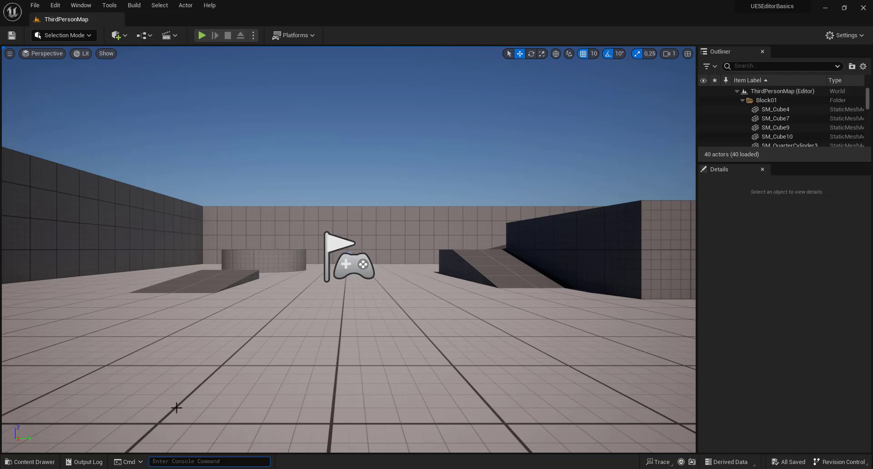
Toggle the Content Drawer via its status-bar button and Ctrl+Space, then dock it in the layout
left_click(40, 463)
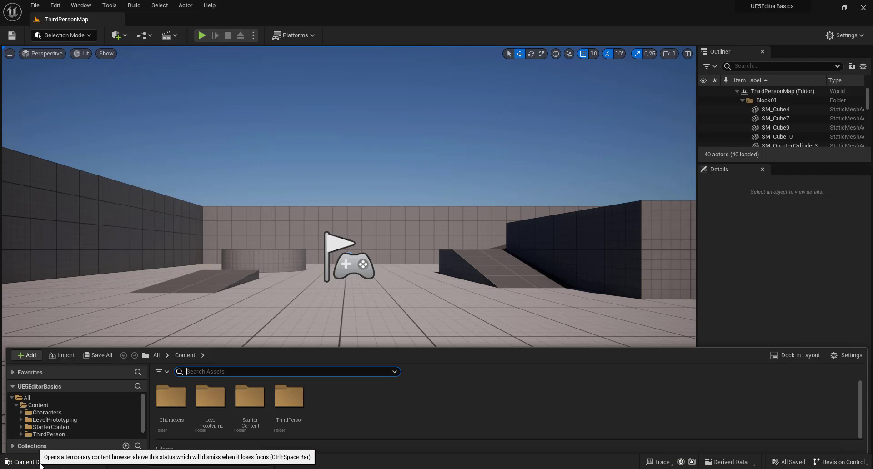
left_click(35, 464)
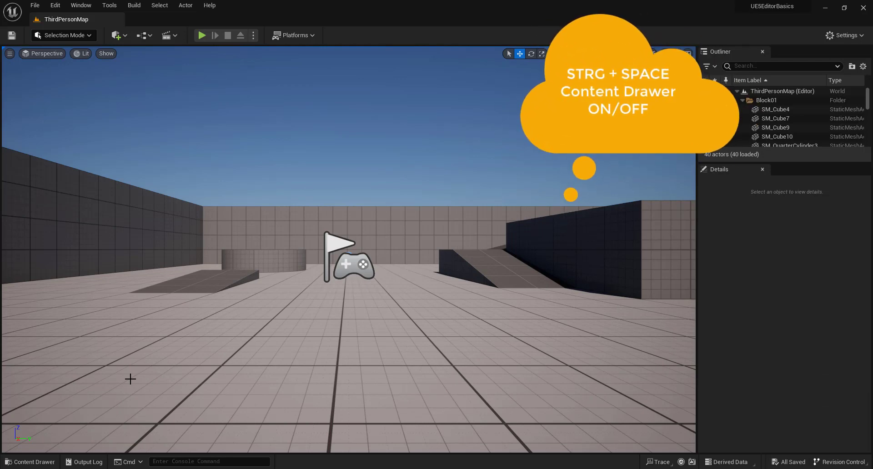
key("ctrl+space")
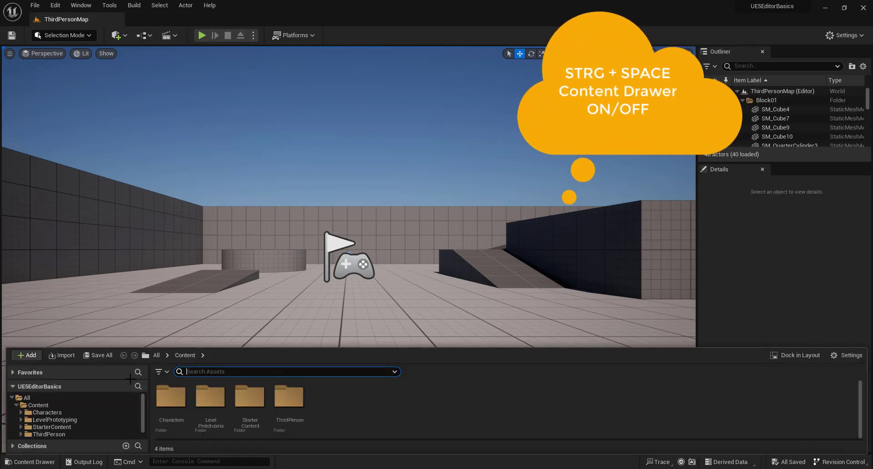
key("ctrl+space")
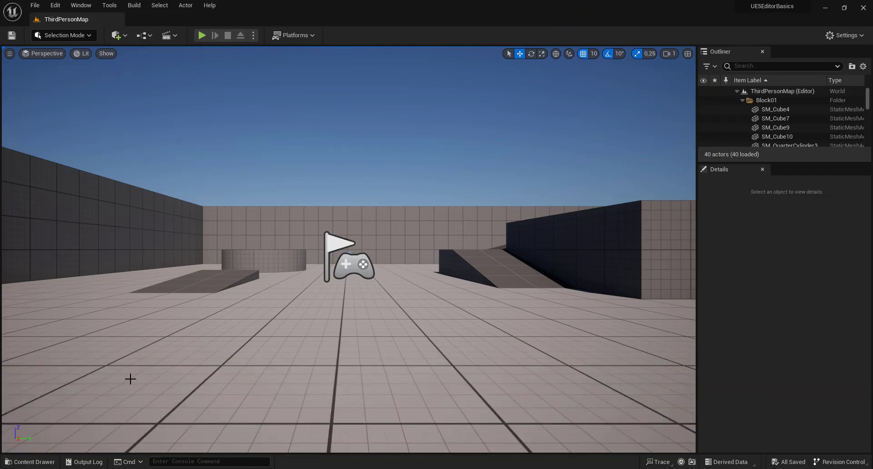
key("ctrl+space")
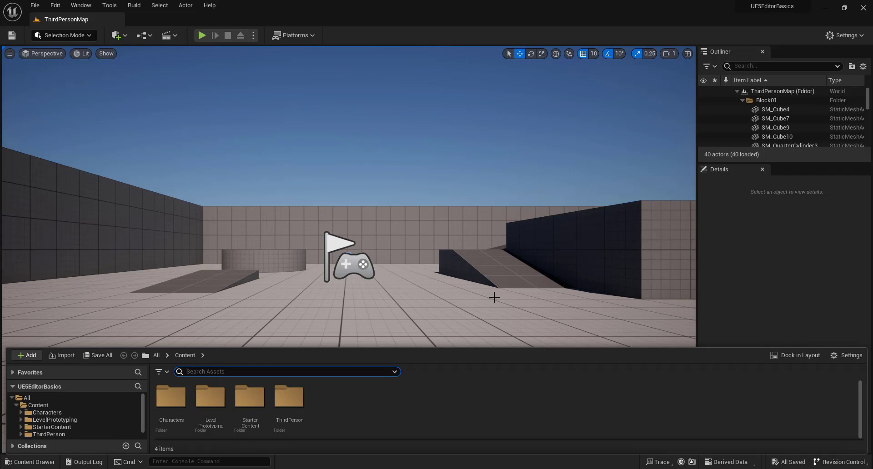
left_click(795, 356)
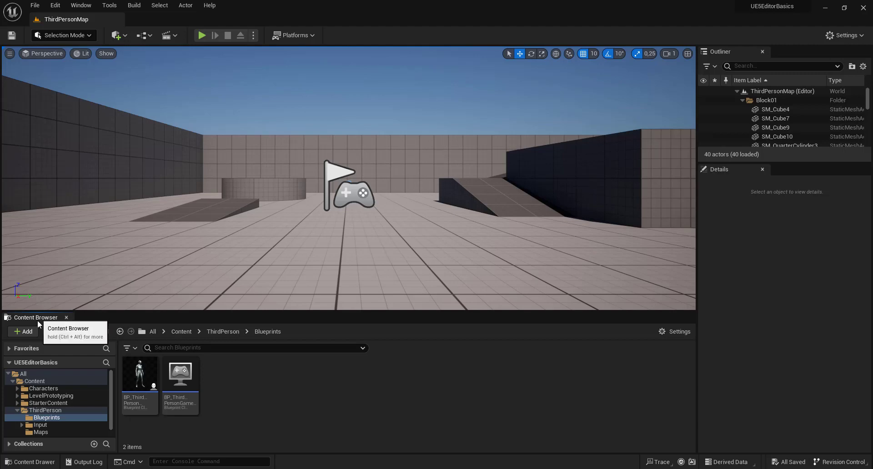
Close the docked Content Browser, re-dock the Content Drawer, then move it to the sidebar
middle_click(37, 320)
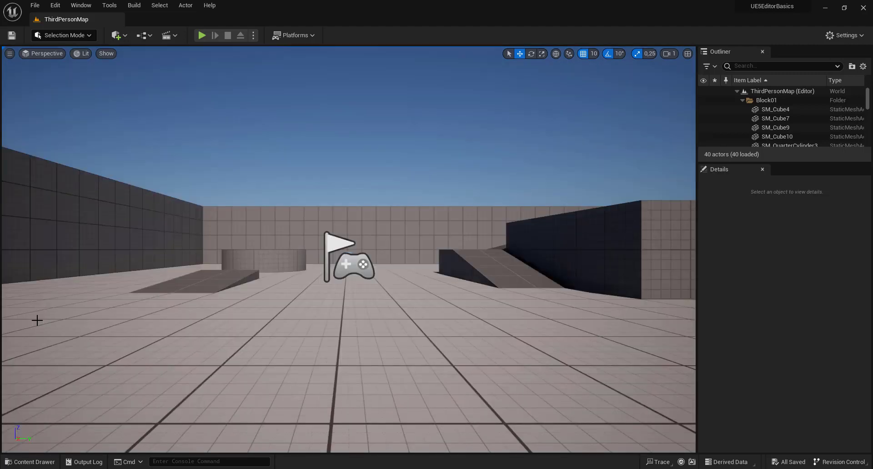
left_click(21, 462)
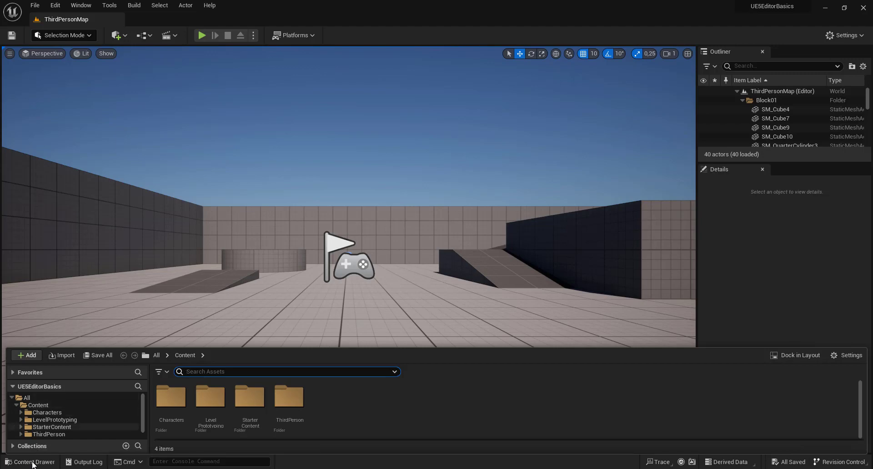
left_click(773, 357)
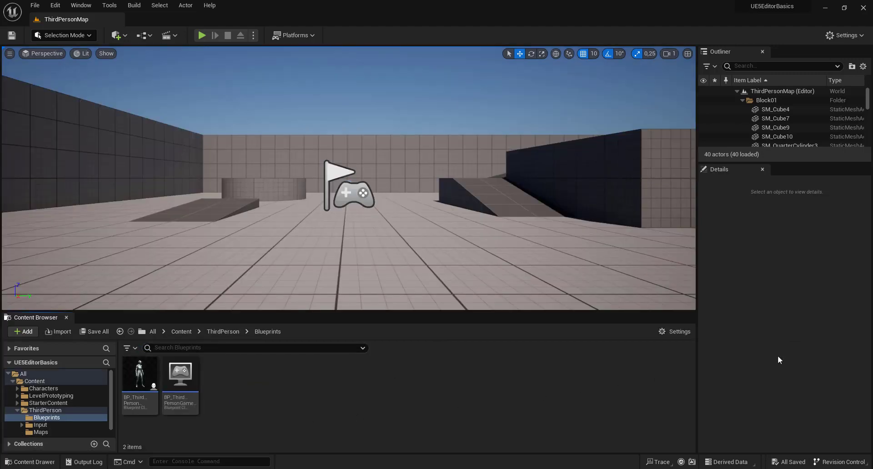
right_click(32, 319)
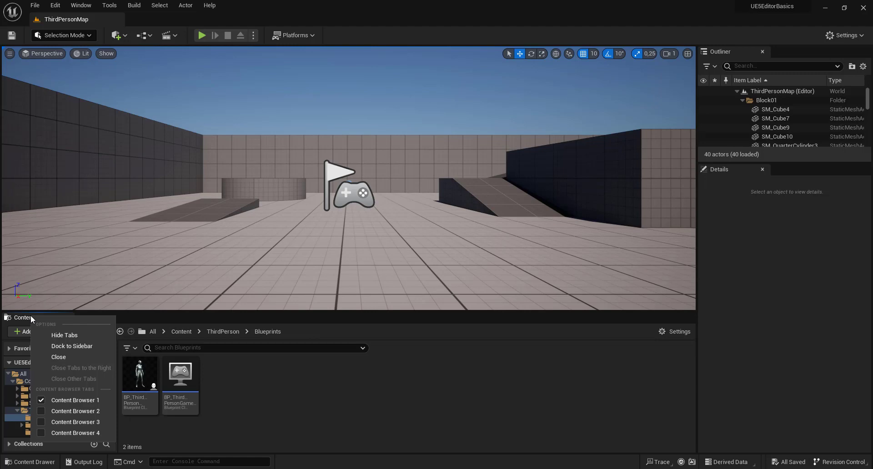
left_click(80, 347)
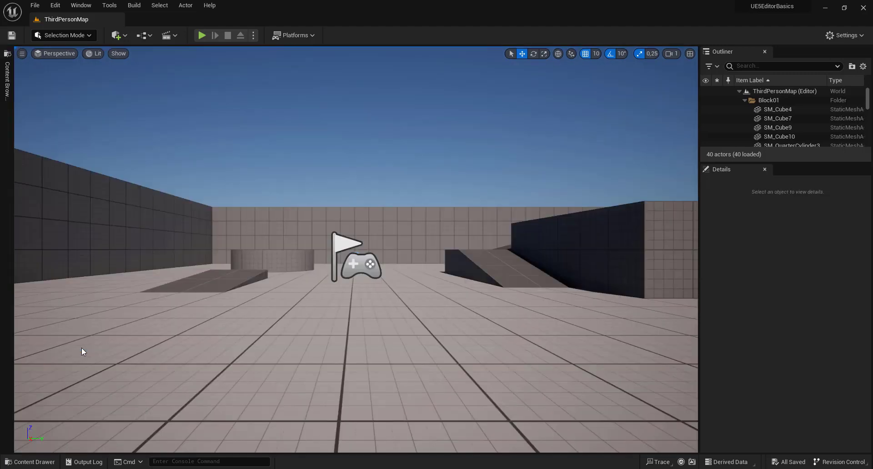
Dock the Details panel beside the viewport and the Outliner above the viewport
left_click(7, 85)
left_click_drag(737, 170, 623, 100)
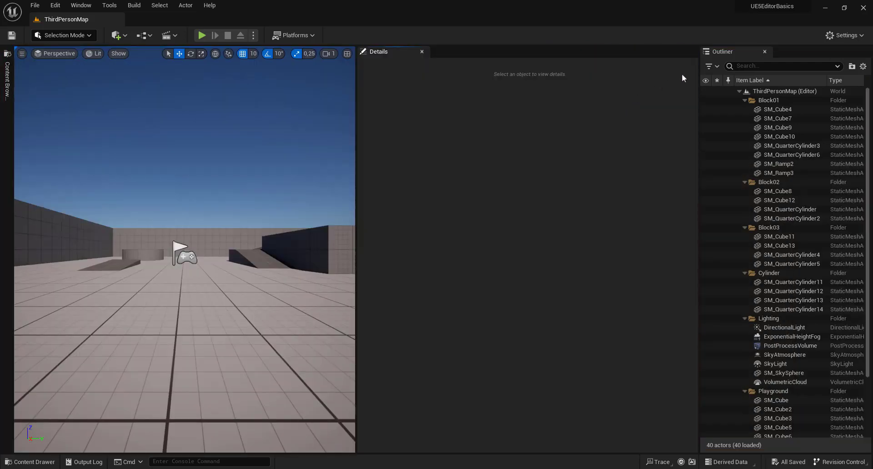
left_click_drag(728, 53, 272, 55)
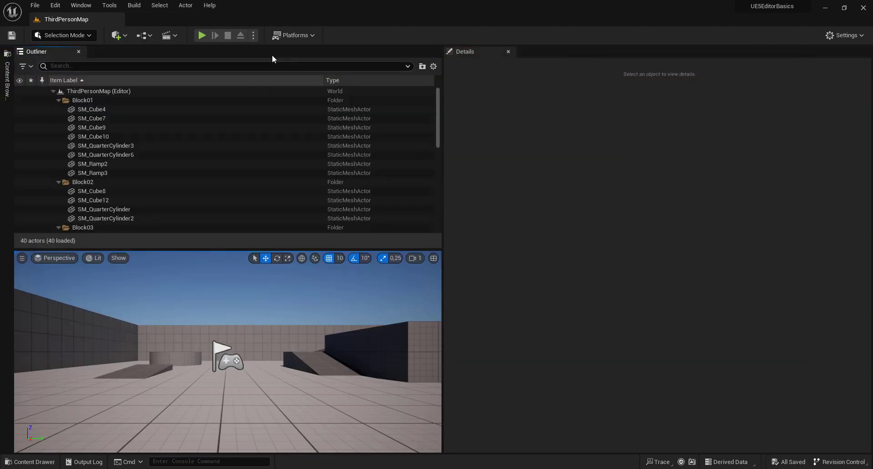
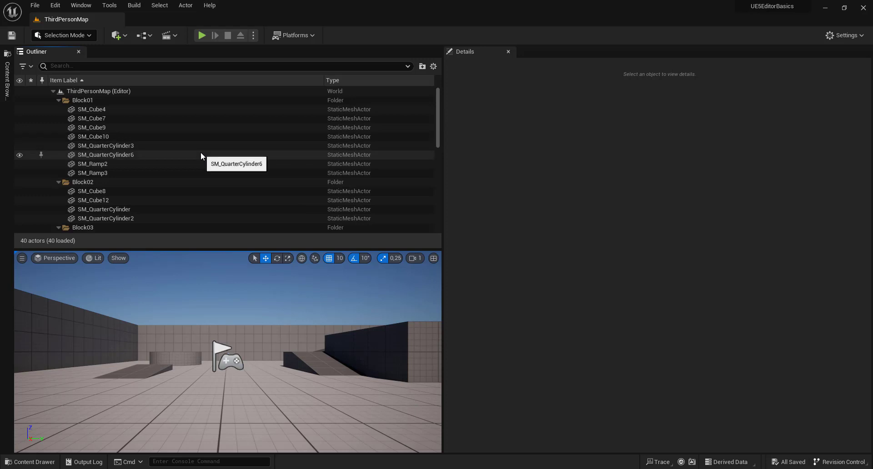
Load the Default Editor Layout from the Window menu's layout list
left_click(87, 7)
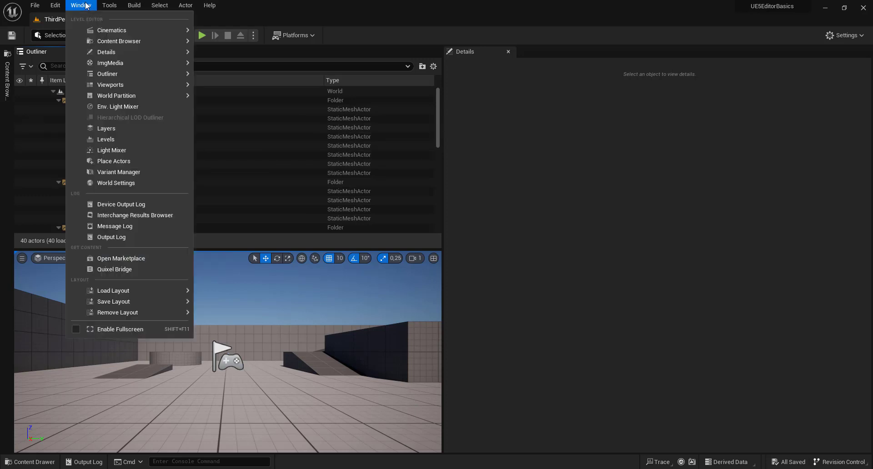
mouse_move(143, 289)
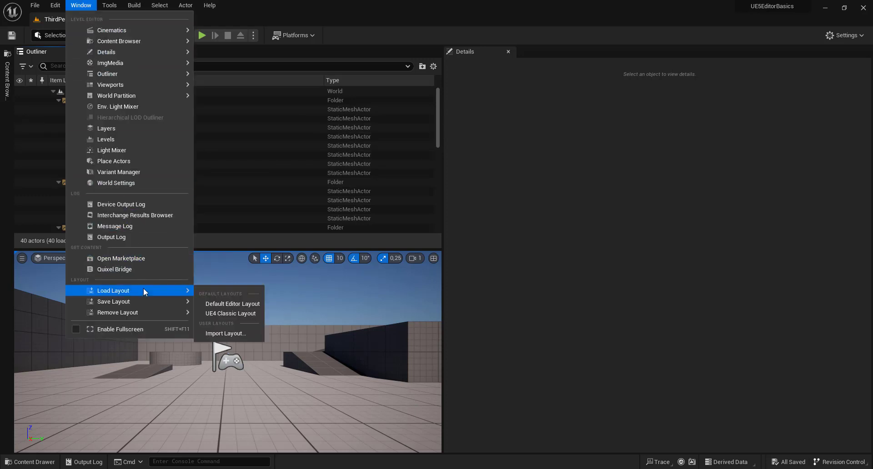
left_click(233, 304)
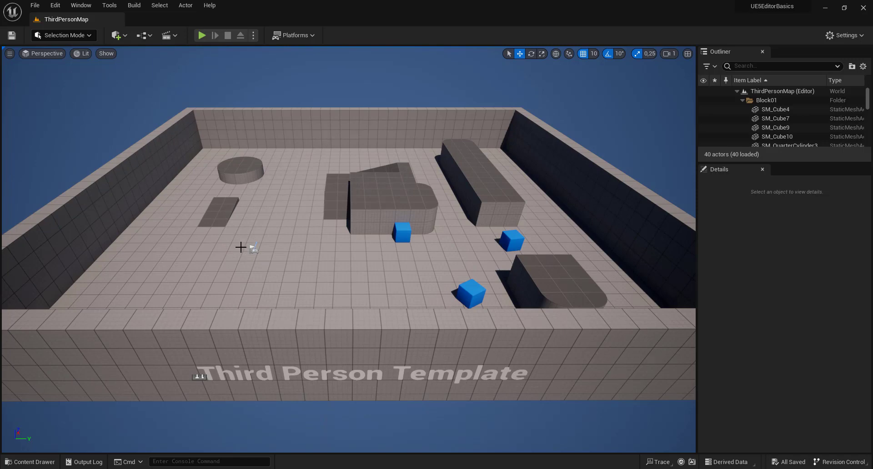
left_click(89, 7)
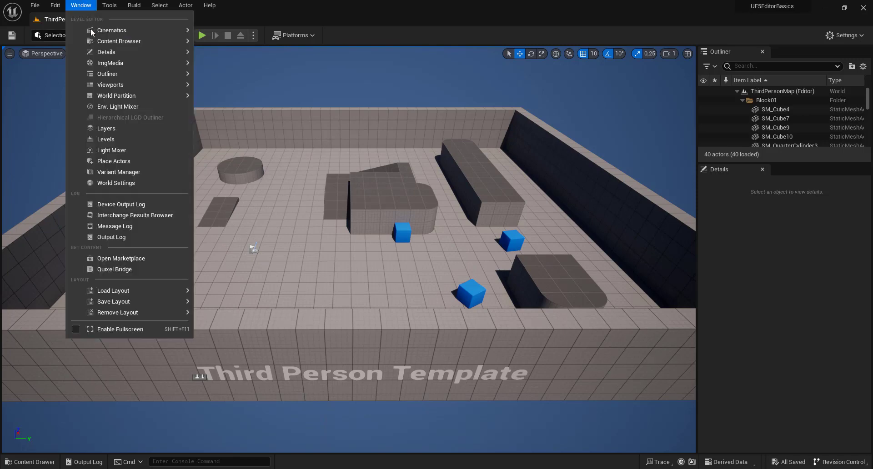
mouse_move(127, 290)
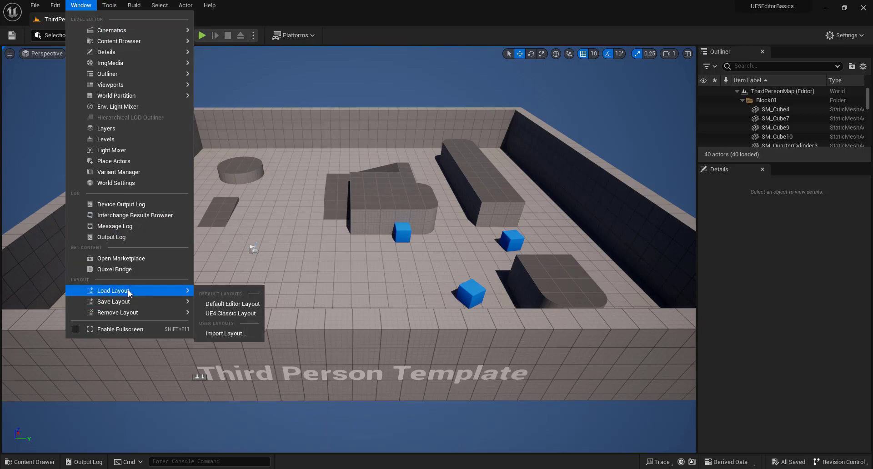
left_click(237, 314)
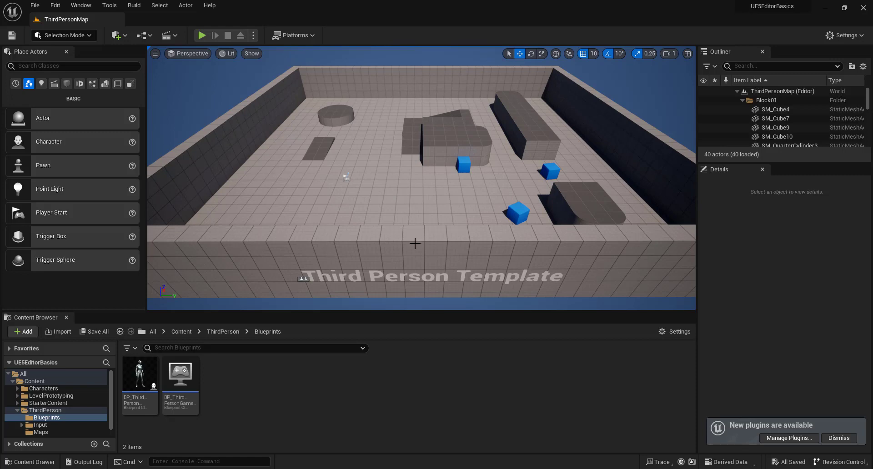
left_click(81, 5)
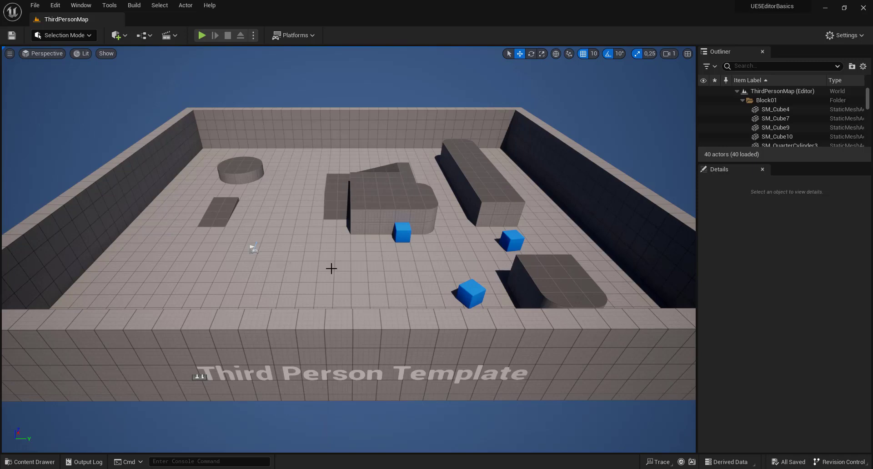
Fly the camera down, back and around the arena, ending over the near side facing the far wall
right_click_drag(334, 269, 335, 268)
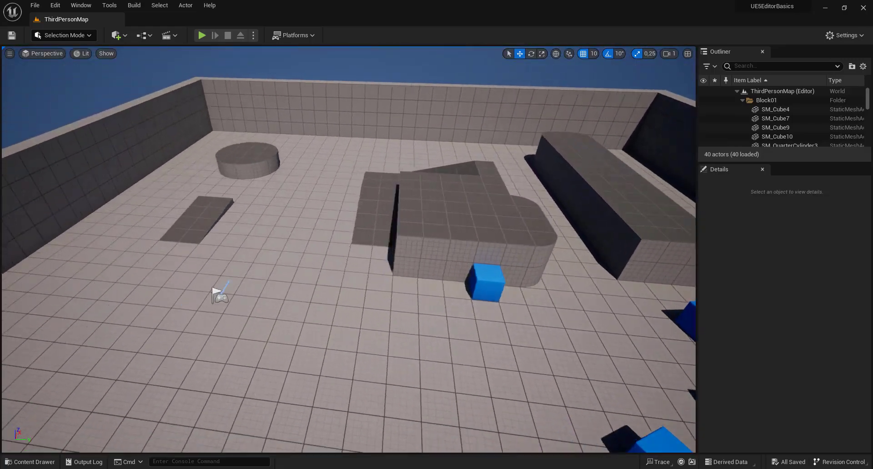
left_click_drag(335, 269, 335, 269)
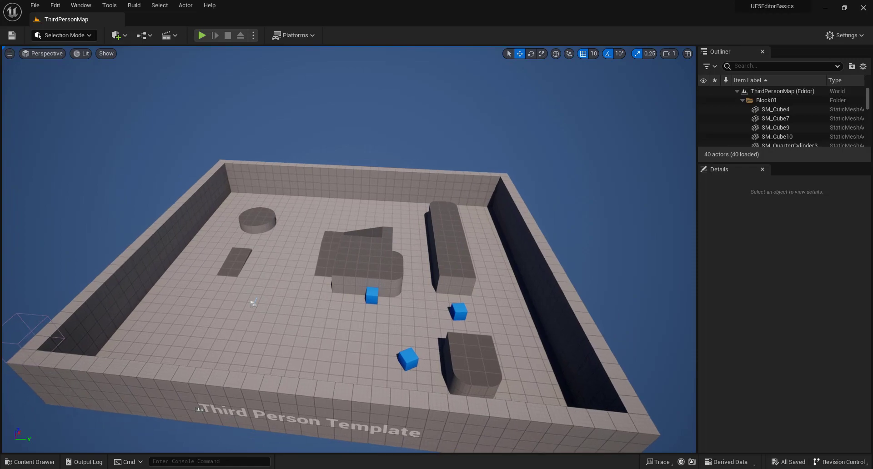
right_click_drag(315, 328, 315, 328)
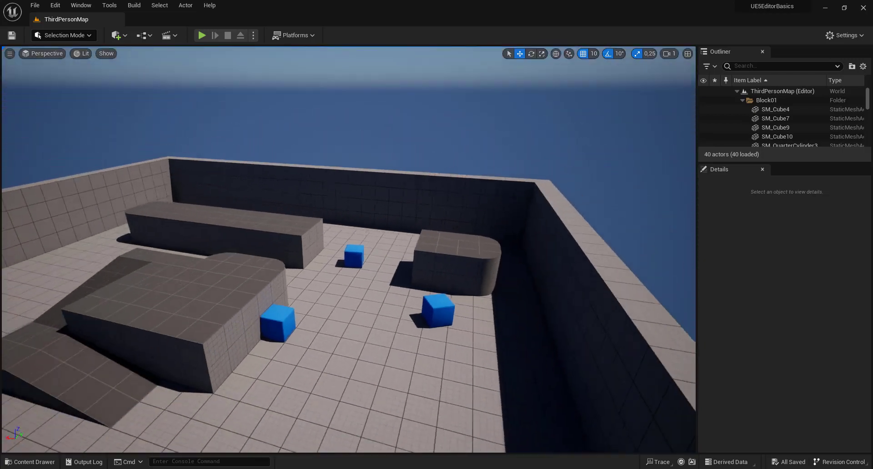
right_click_drag(279, 405, 265, 449)
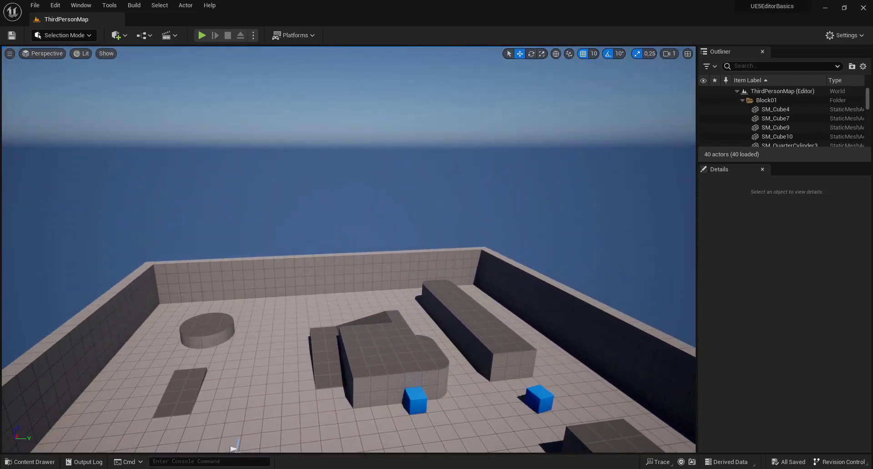
Move the camera up and down with mouse drags and Q, ending low over the blocks and blue cubes
right_click_drag(234, 449, 273, 450)
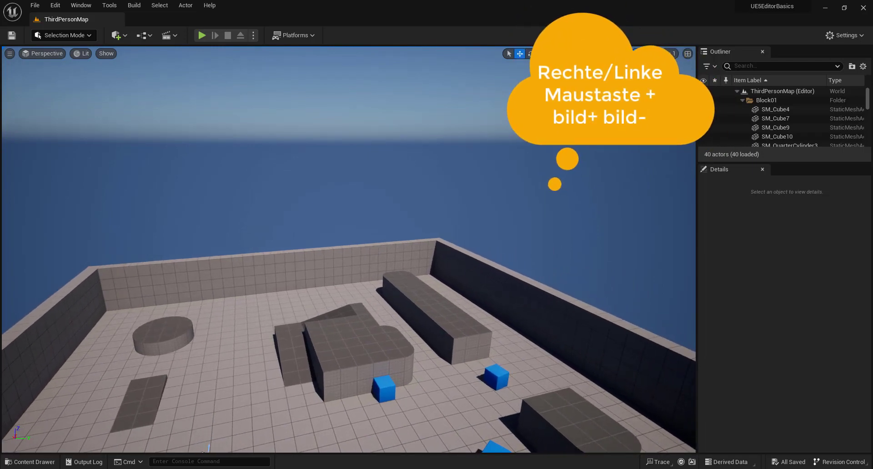
right_click_drag(208, 447, 202, 418)
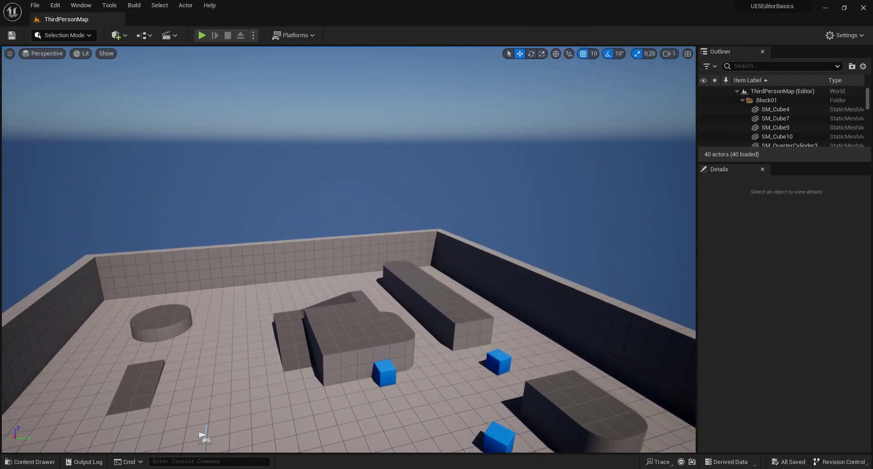
mouse_move(203, 419)
right_mouse_down()
mouse_move(185, 303)
mouse_move(185, 318)
right_mouse_up()
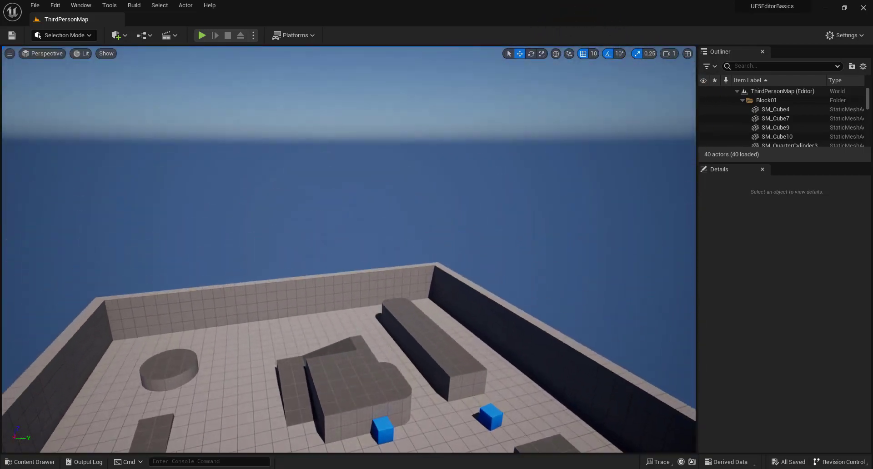
right_click_drag(206, 448, 197, 385)
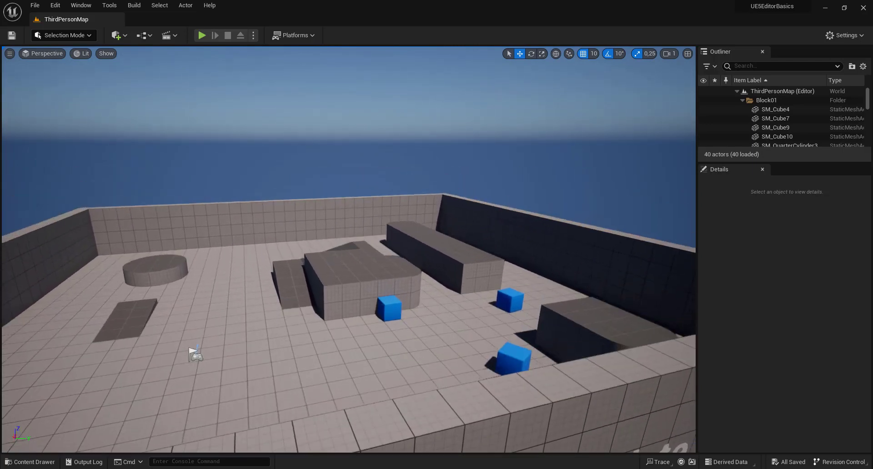
right_click_drag(195, 352, 195, 346)
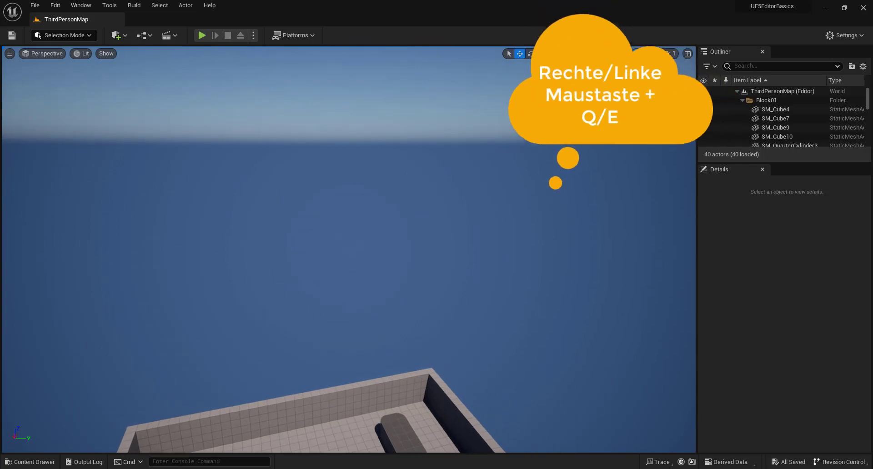
key("q")
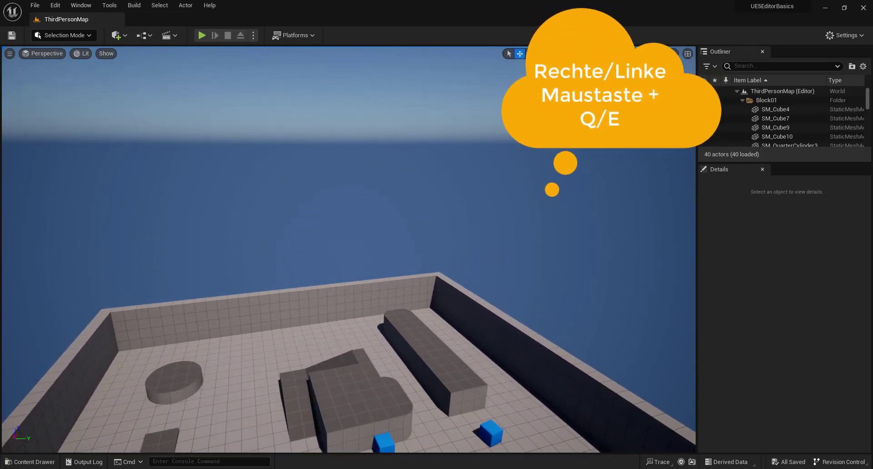
right_click_drag(276, 440, 266, 300)
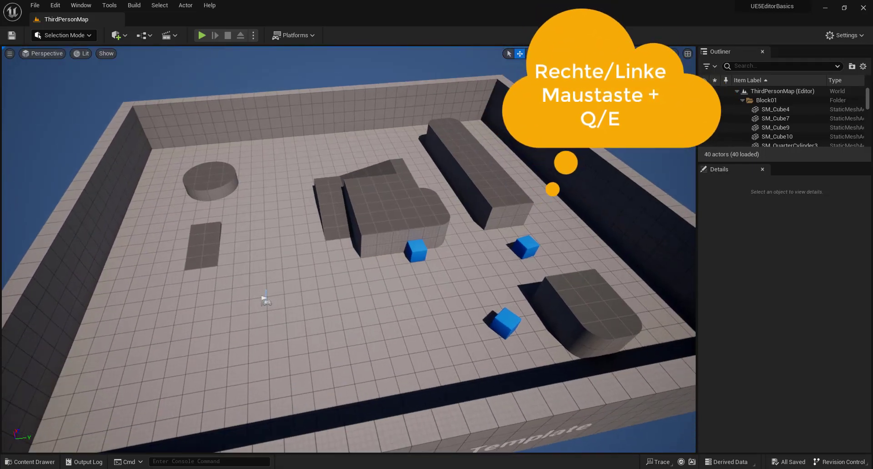
key("q")
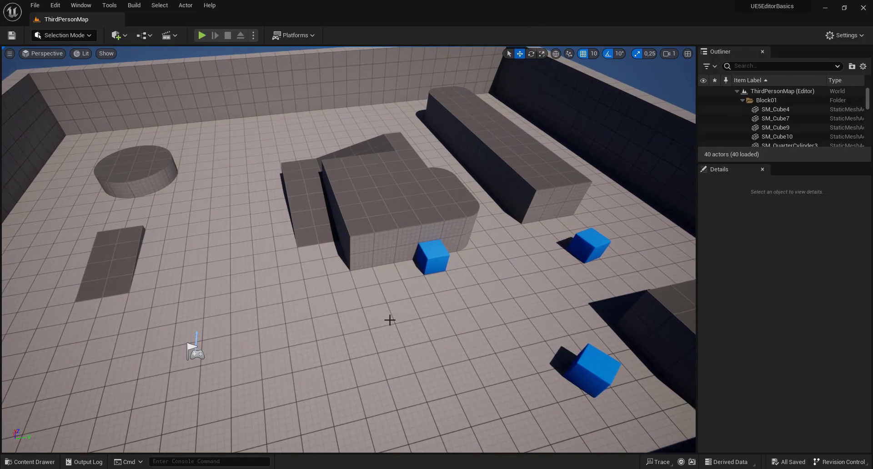
Fly to a blue cube, zoom in with C and out with Z, then pull back to a high overview
mouse_move(393, 321)
right_mouse_down()
mouse_move(394, 336)
mouse_move(139, 405)
mouse_move(107, 433)
mouse_move(177, 373)
right_mouse_up()
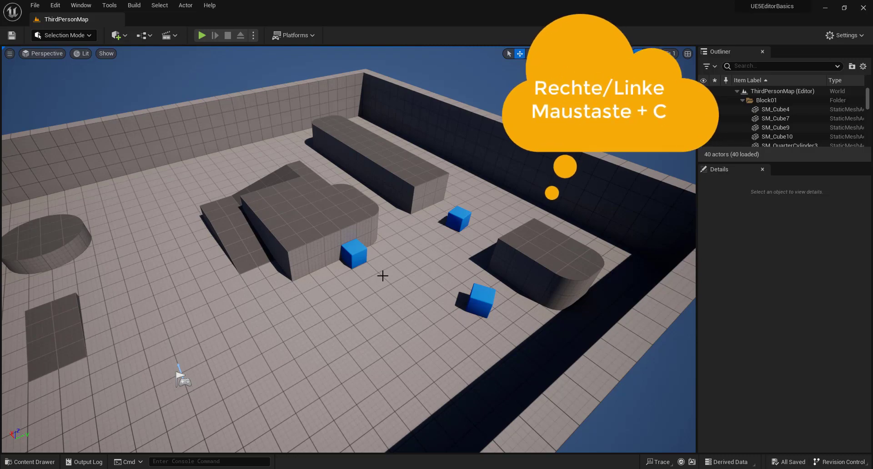
key("c")
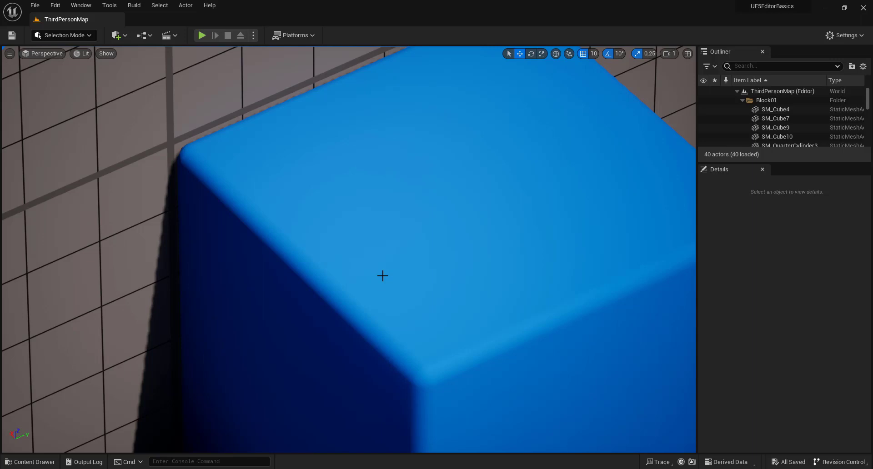
key("z")
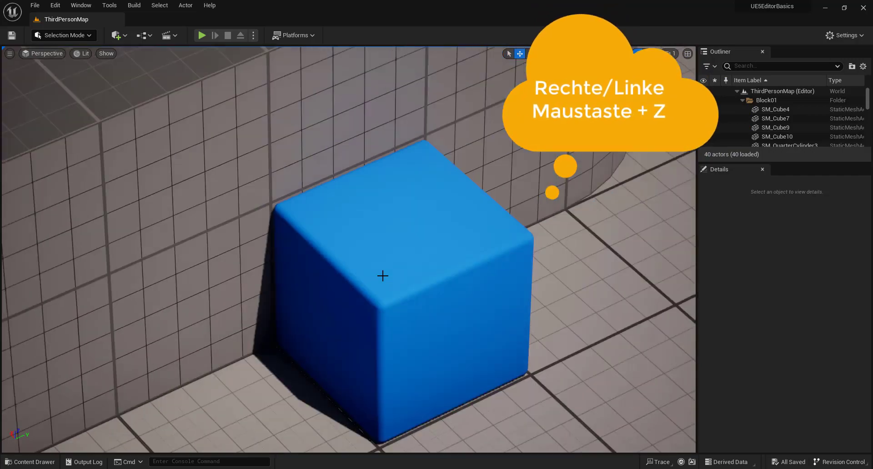
key("z")
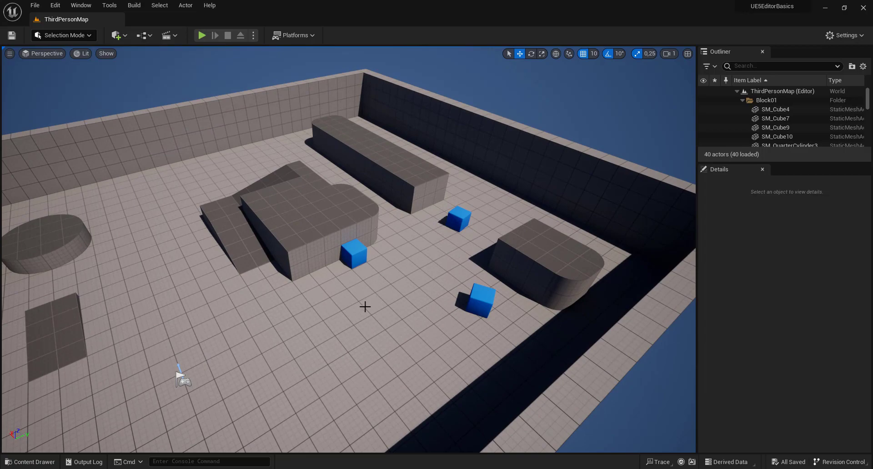
right_click_drag(364, 309, 364, 308)
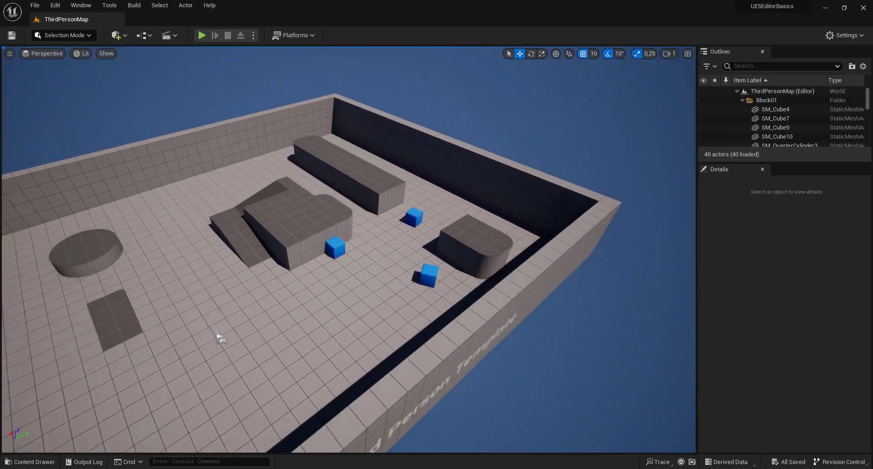
mouse_move(364, 309)
right_mouse_down()
mouse_move(403, 378)
mouse_move(331, 444)
mouse_move(287, 363)
right_mouse_up()
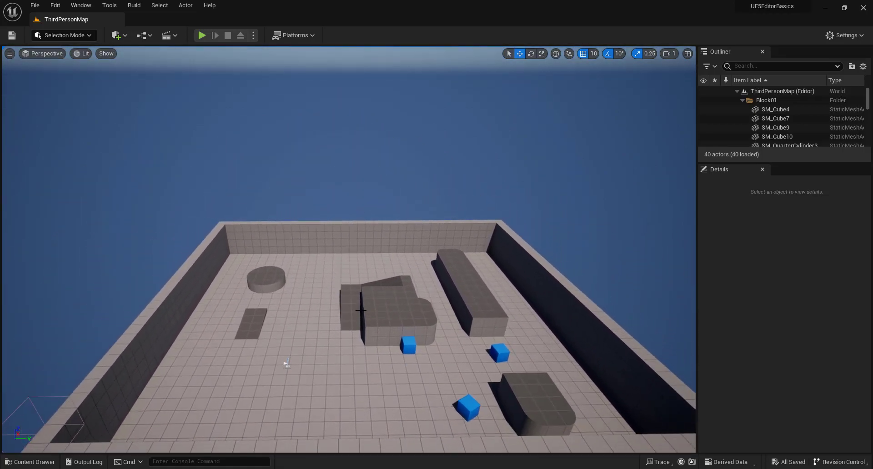
left_click(44, 462)
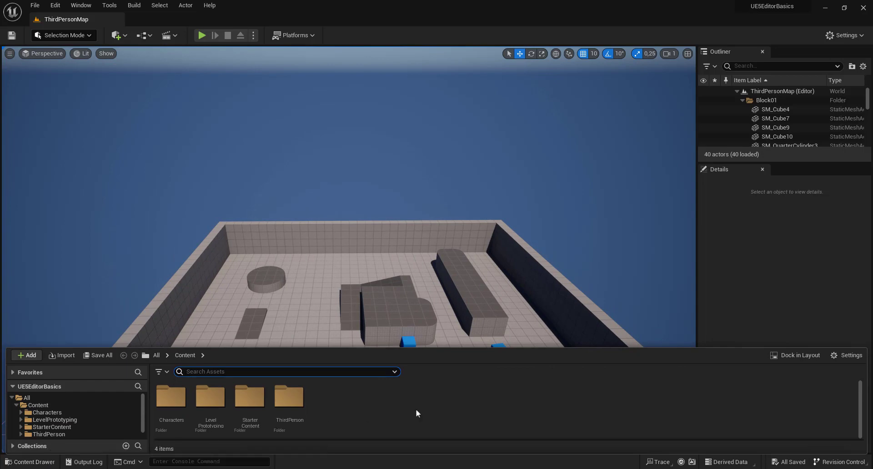
left_click(790, 359)
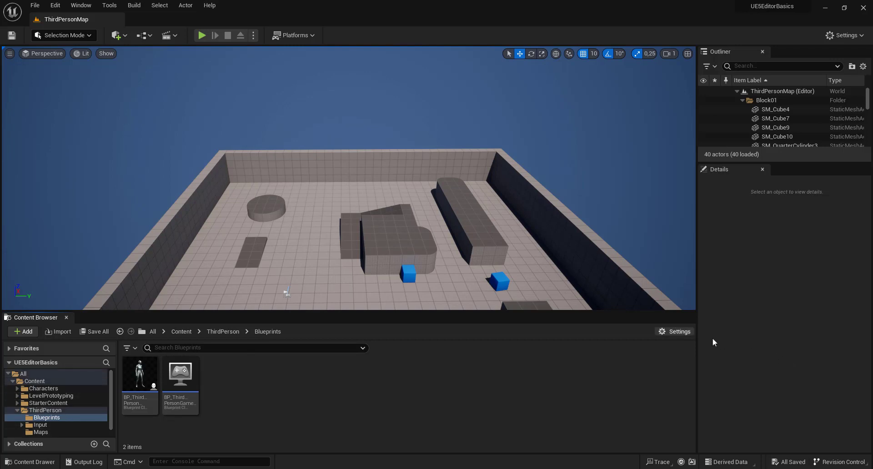
left_click(677, 333)
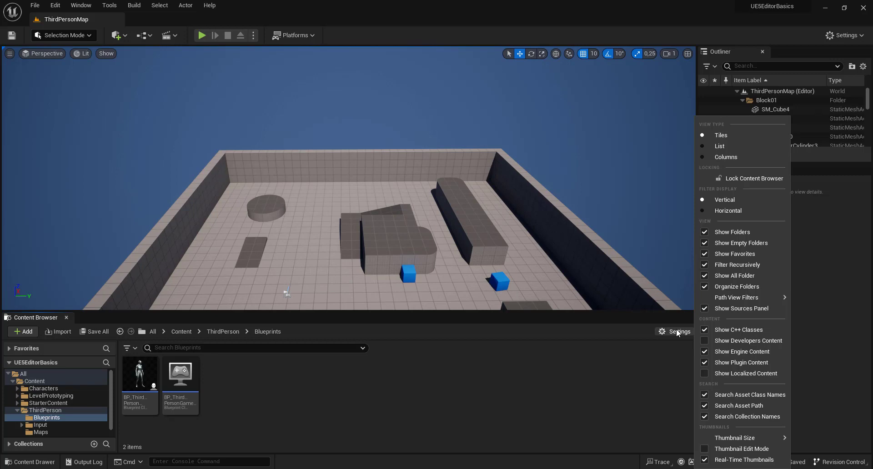
left_click(216, 144)
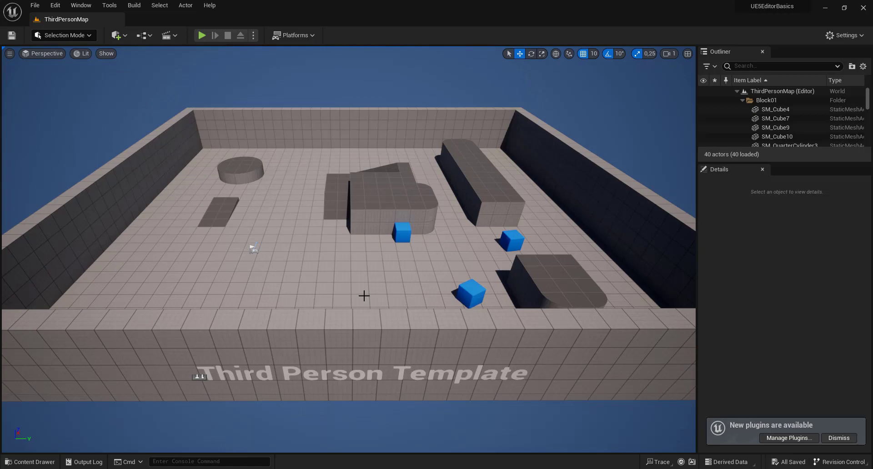
Fly toward the central blocks, then raise the camera speed to 8 and test it
left_click_drag(364, 296, 364, 254)
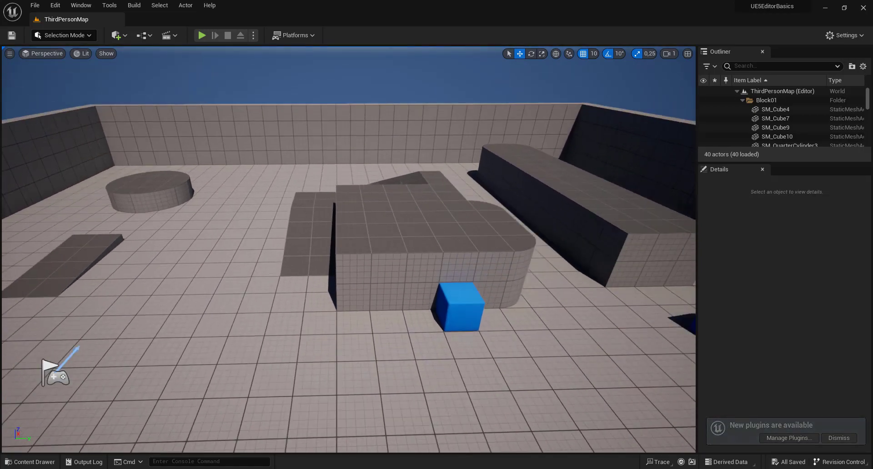
left_click_drag(364, 254, 364, 296)
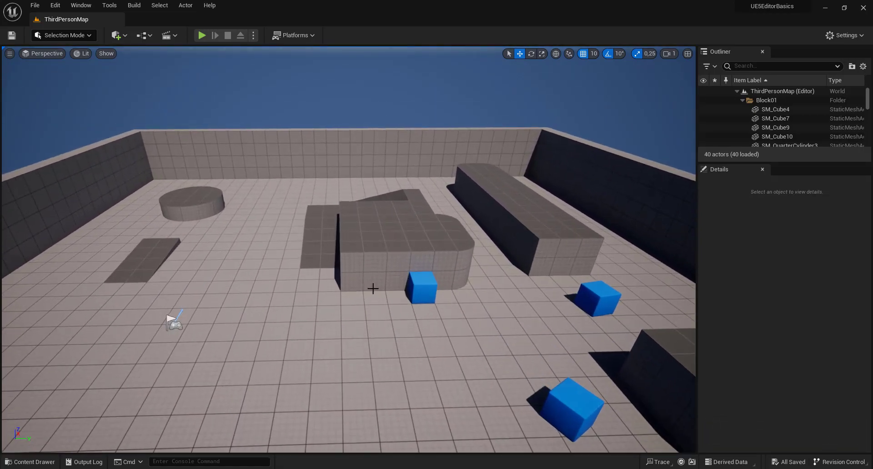
left_click(674, 54)
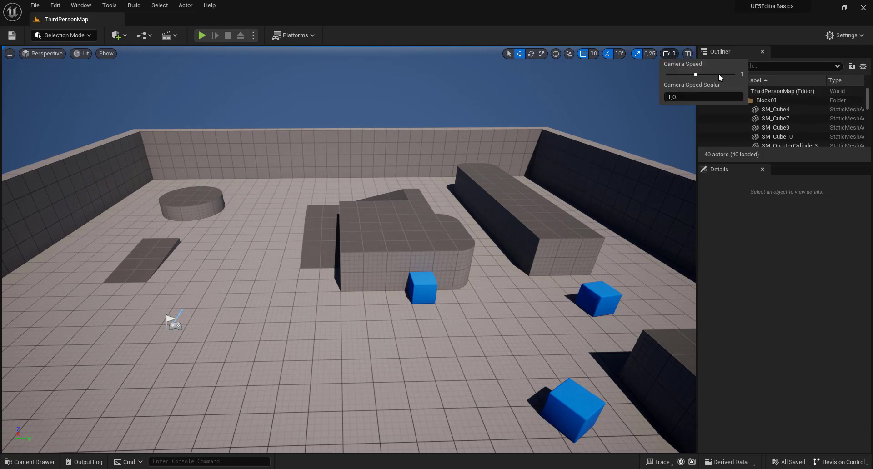
left_click_drag(718, 75, 735, 74)
scroll(356, 215, "down", 5)
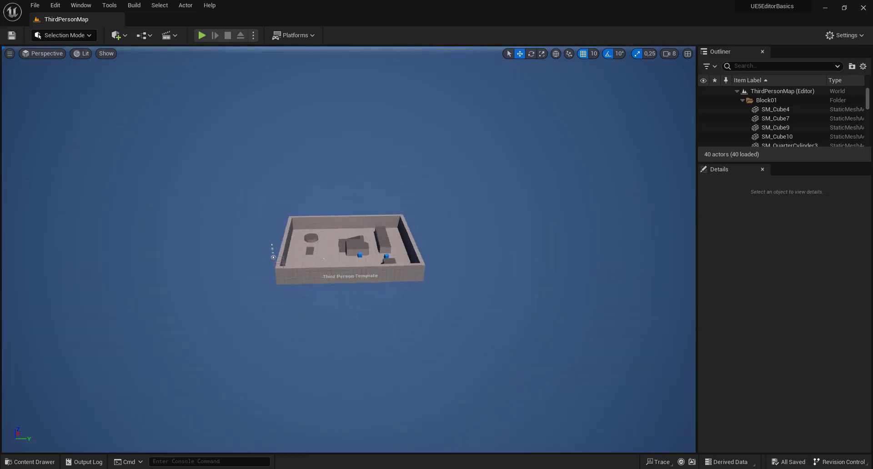
scroll(356, 214, "up", 3)
scroll(356, 215, "down", 3)
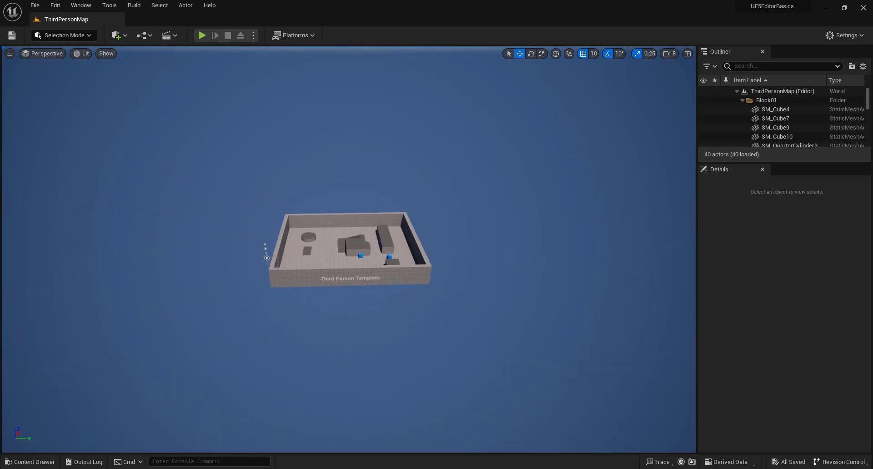
scroll(349, 249, "up", 2)
scroll(348, 249, "up", 2)
scroll(348, 249, "down", 4)
scroll(349, 249, "up", 3)
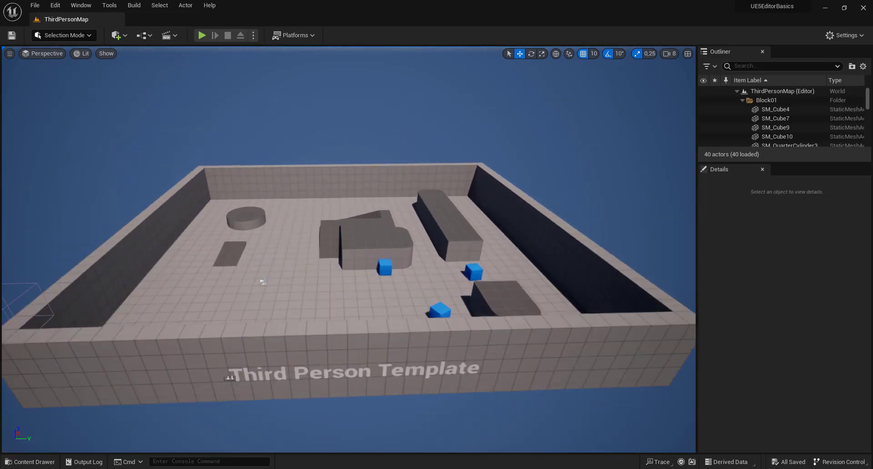
scroll(357, 216, "up", 5)
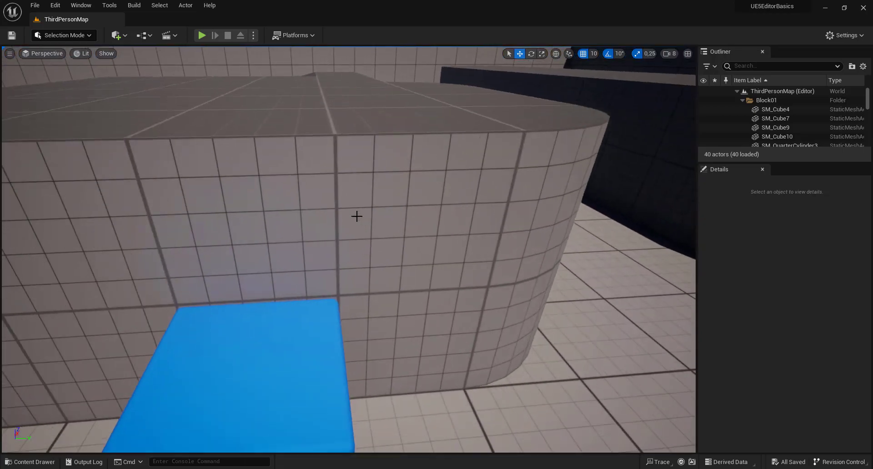
scroll(356, 216, "down", 4)
scroll(357, 216, "up", 4)
scroll(373, 209, "down", 5)
scroll(392, 203, "up", 3)
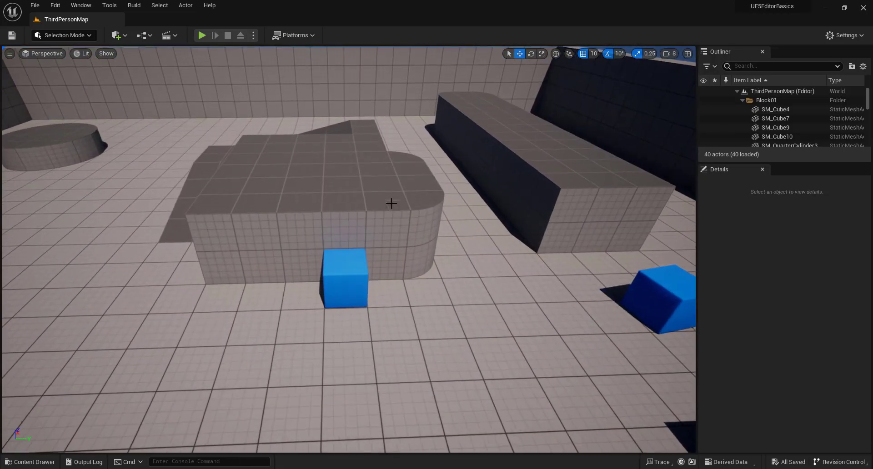
Lower the camera speed to 0,1 and fly slowly around the blue cube
left_click(675, 56)
left_click_drag(681, 75, 672, 74)
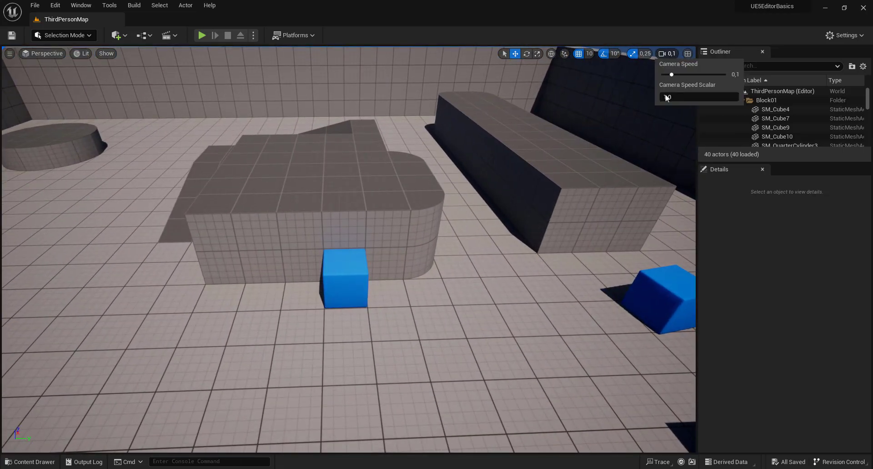
right_click_drag(530, 251, 529, 251)
key("w")
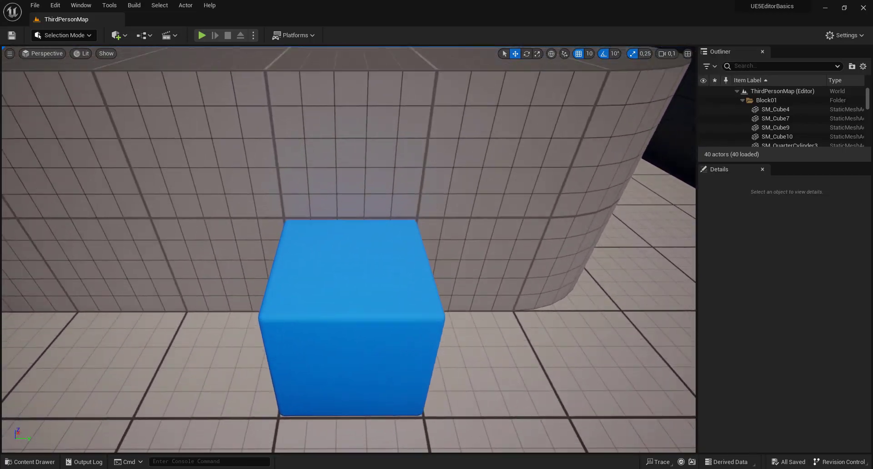
mouse_move(529, 251)
right_mouse_down()
mouse_move(529, 273)
mouse_move(482, 273)
right_mouse_up()
right_click_drag(349, 249, 345, 273)
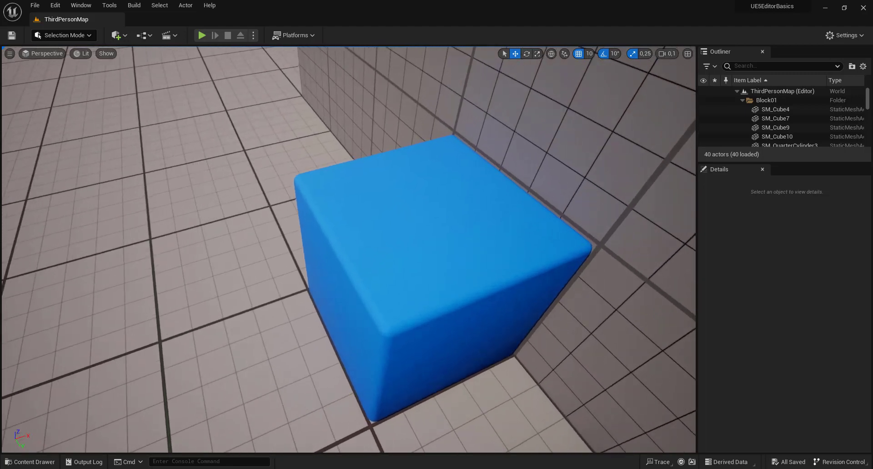
right_click_drag(526, 254, 536, 249)
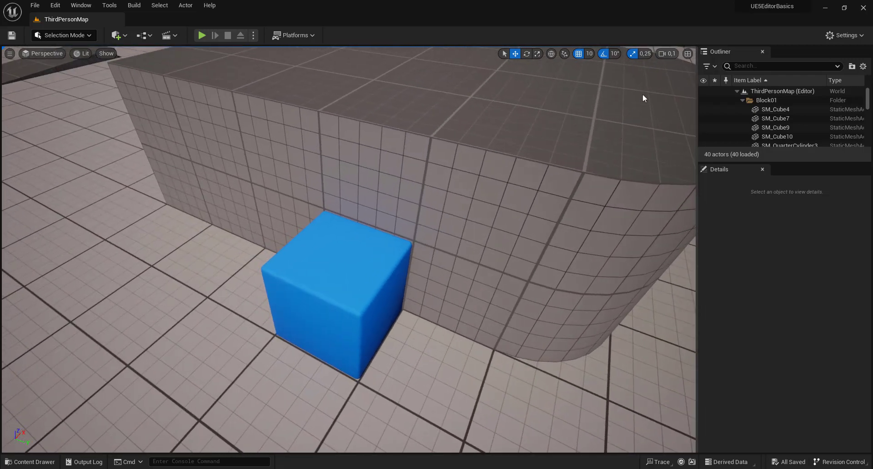
Reset the camera speed to 1, fly back to the whole level, and open the Show flags list
left_click(670, 53)
left_click(690, 73)
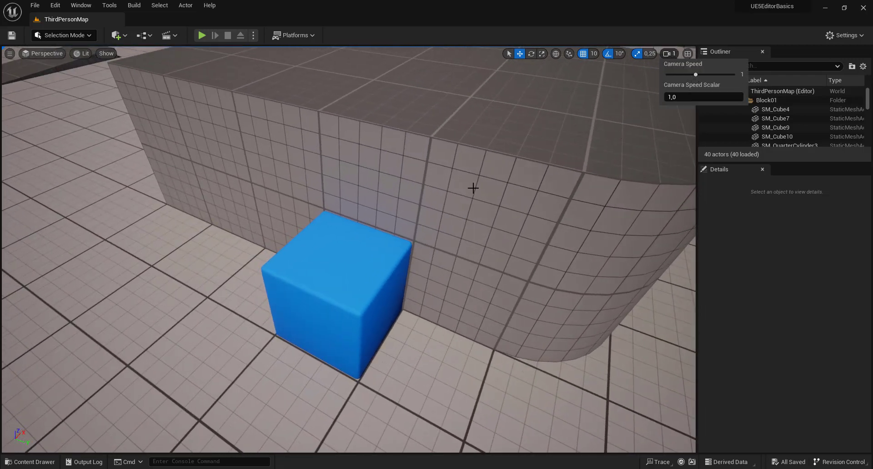
right_click_drag(473, 188, 221, 166)
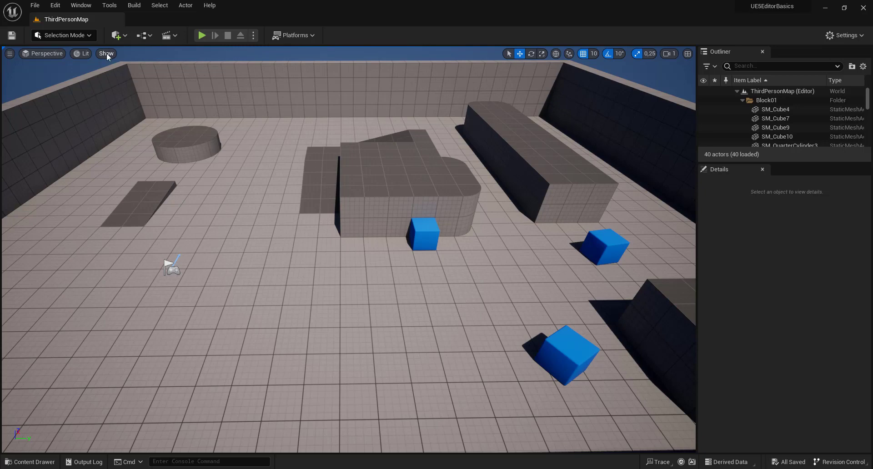
left_click(106, 54)
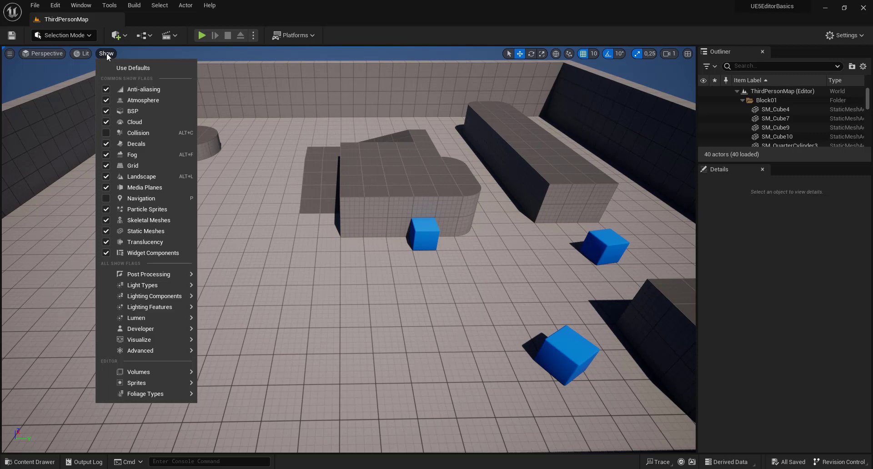
Move from the Show flags menu over to the Lit view-mode list
key("Left")
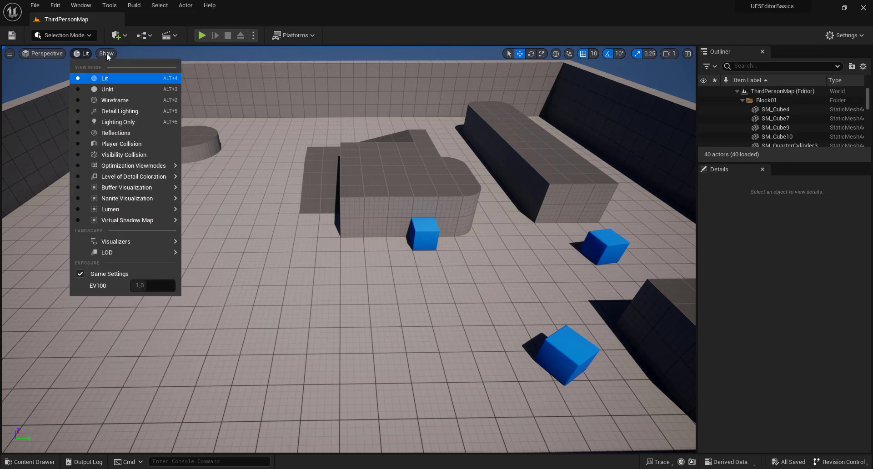
Render the level Unlit, then Wireframe, and reopen the view-mode list
left_click(112, 90)
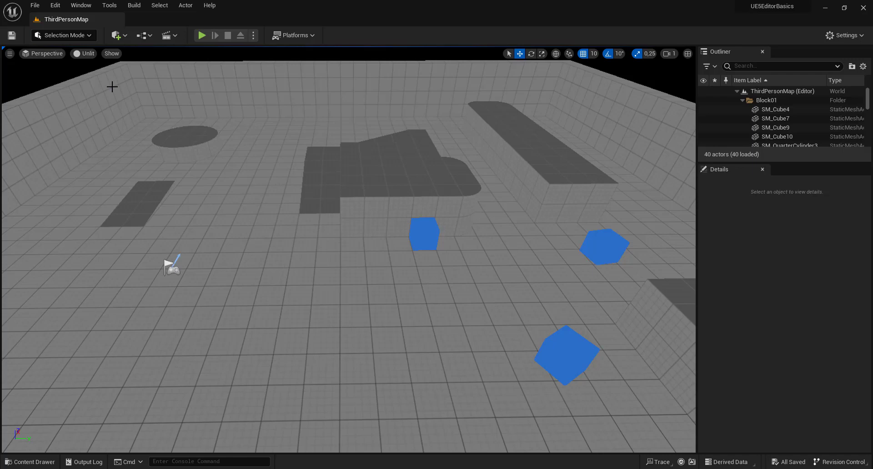
left_click(87, 54)
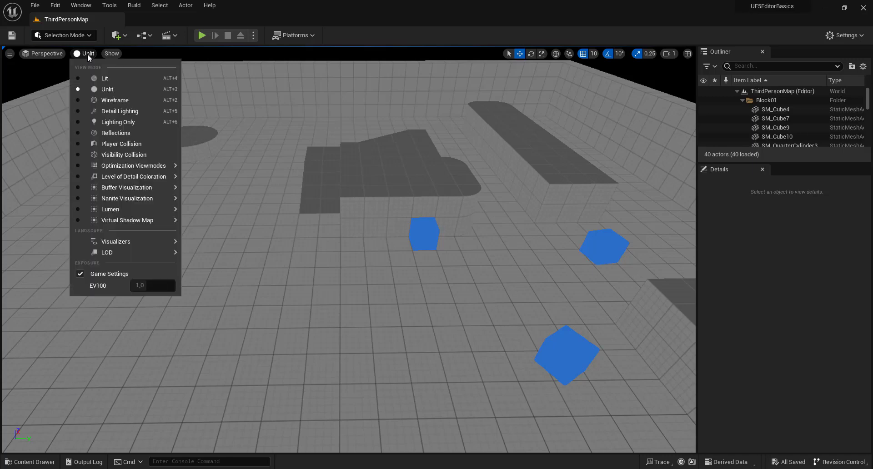
left_click(116, 101)
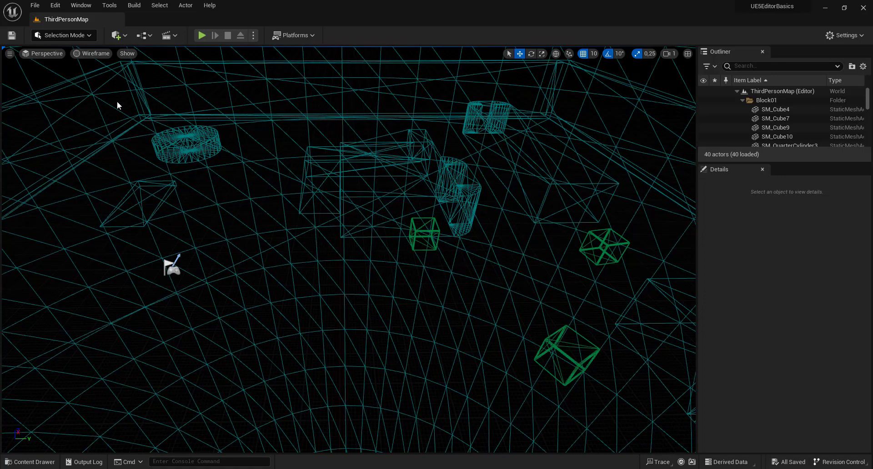
left_click(95, 55)
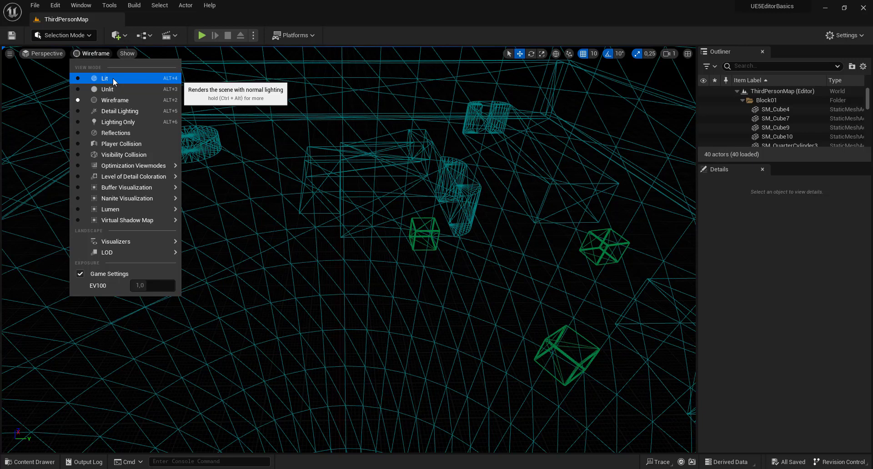
Restore Lit rendering and switch to the Top orthographic view, panning and zooming around it
left_click(113, 78)
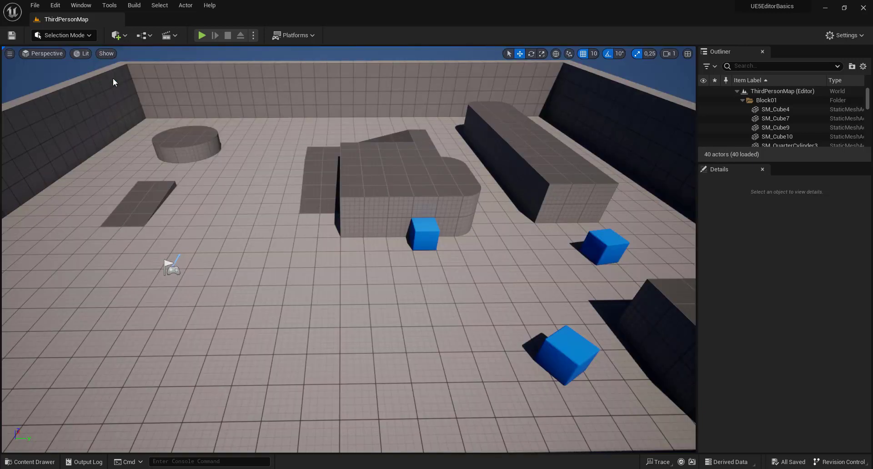
left_click(42, 55)
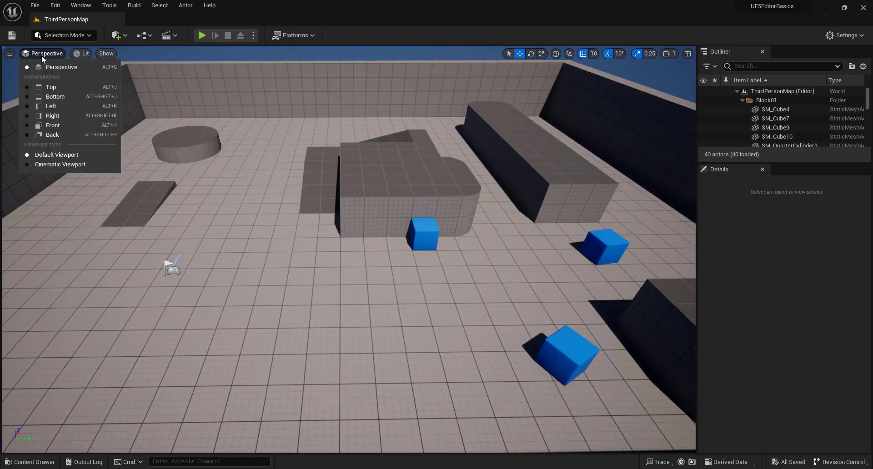
left_click(53, 86)
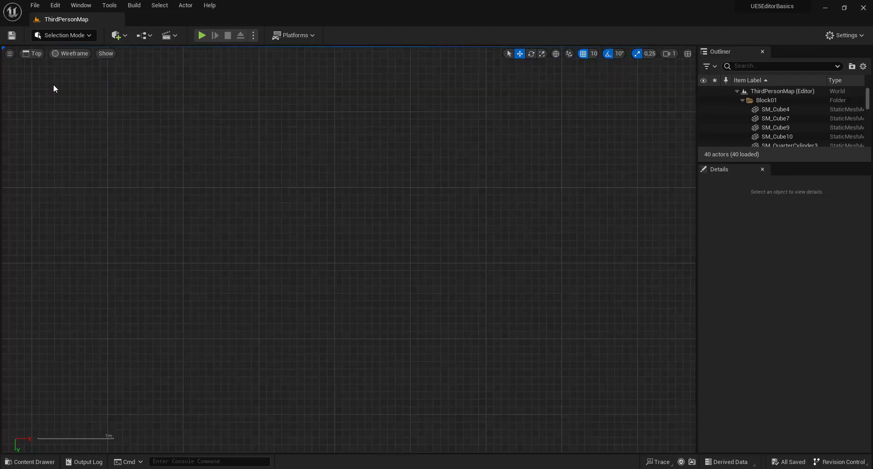
scroll(291, 251, "down", 10)
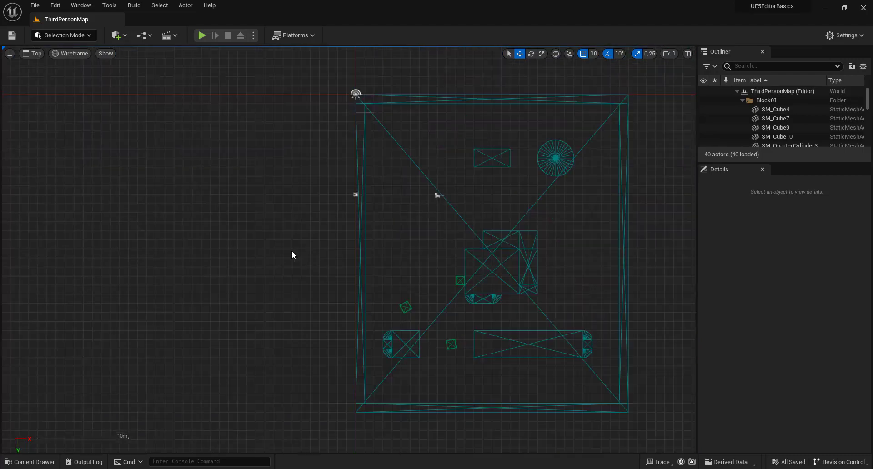
scroll(292, 255, "up", 3)
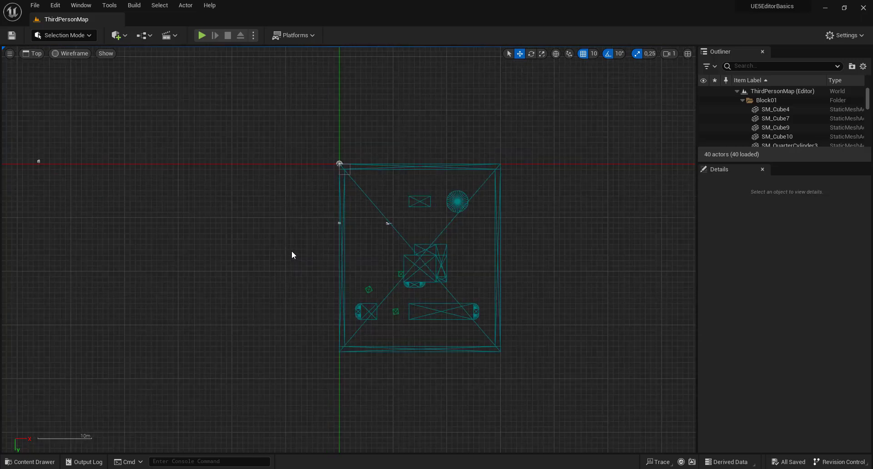
mouse_move(292, 254)
right_mouse_down()
mouse_move(413, 274)
mouse_move(517, 249)
right_mouse_up()
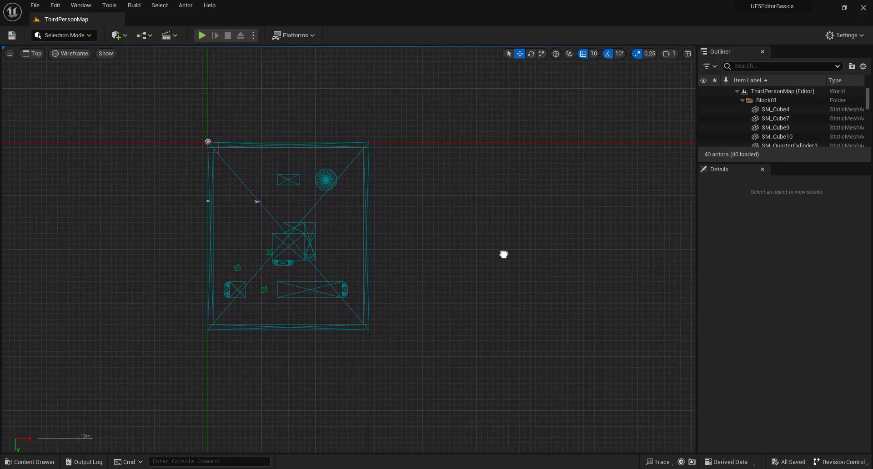
mouse_move(431, 234)
right_mouse_down()
mouse_move(432, 299)
mouse_move(450, 235)
right_mouse_up()
scroll(491, 257, "up", 3)
scroll(491, 257, "down", 3)
scroll(491, 255, "down", 1)
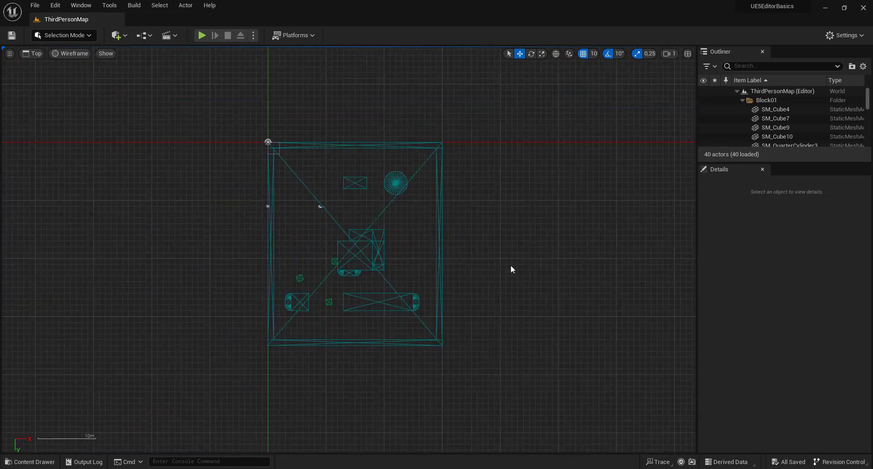
scroll(495, 259, "up", 1)
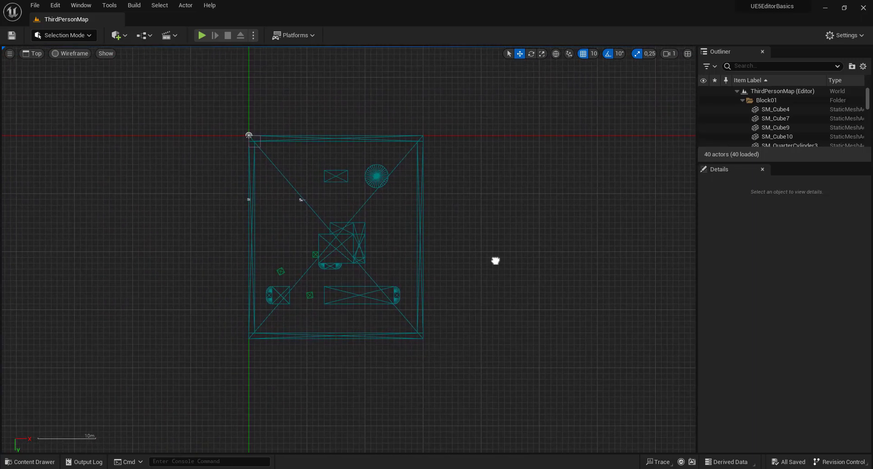
Switch to the Left side view, then set the viewport back to Perspective
left_click(61, 53)
left_click(38, 53)
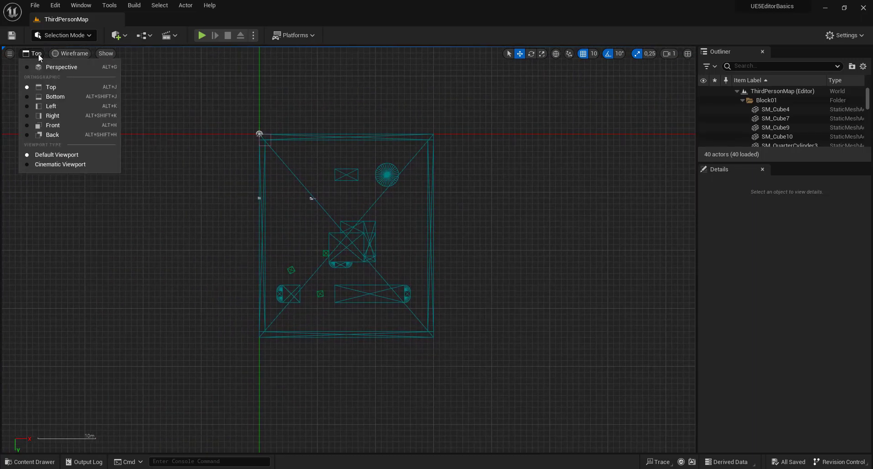
left_click(51, 106)
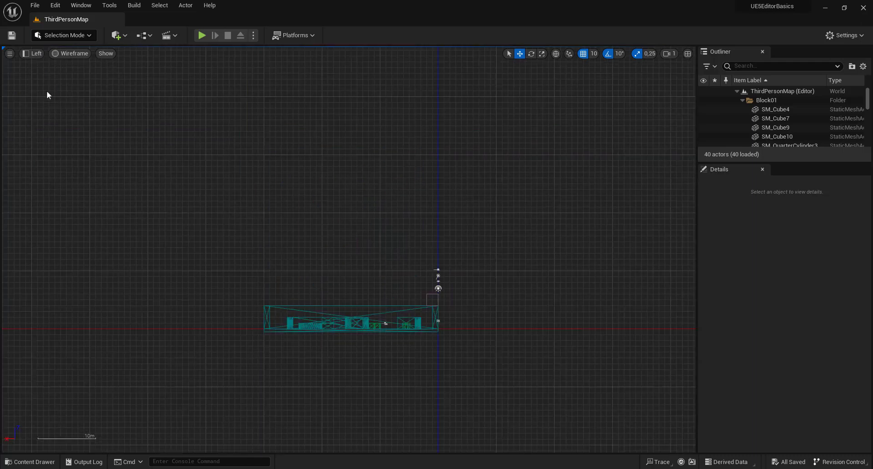
left_click(34, 54)
key("Down")
key("Down")
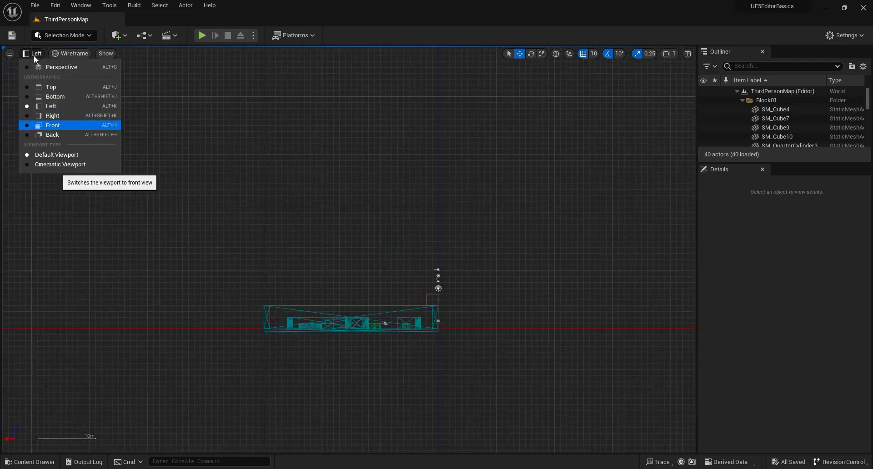
key("Down")
scroll(394, 371, "up", 5)
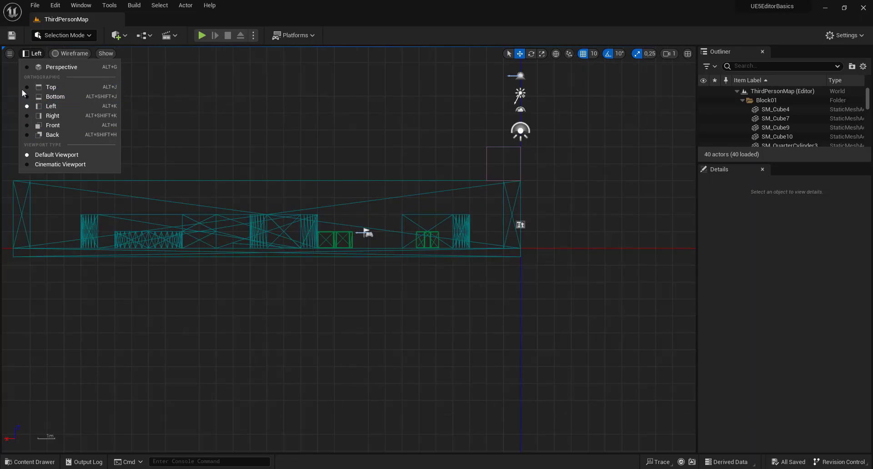
left_click(71, 70)
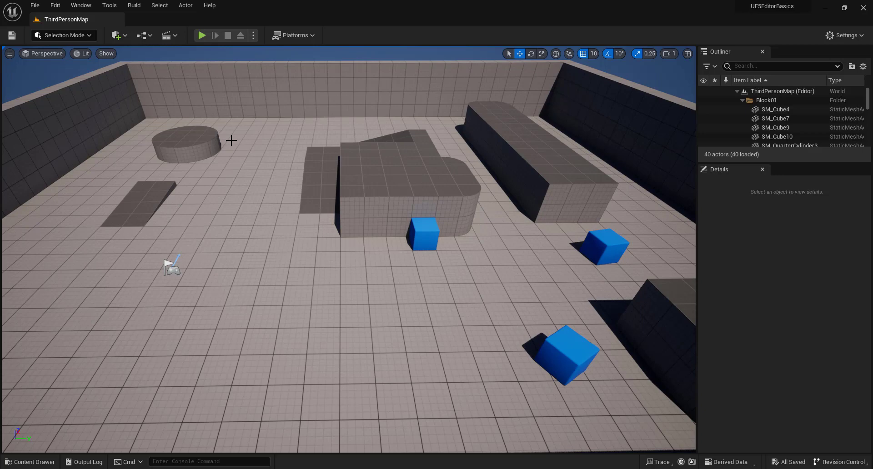
Turn the Show FPS readout on and then off again in Viewport Options
left_click(9, 54)
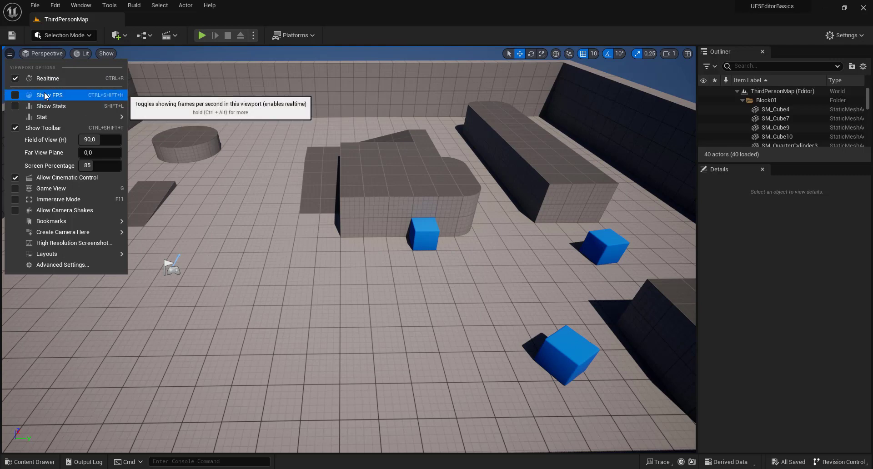
left_click(15, 98)
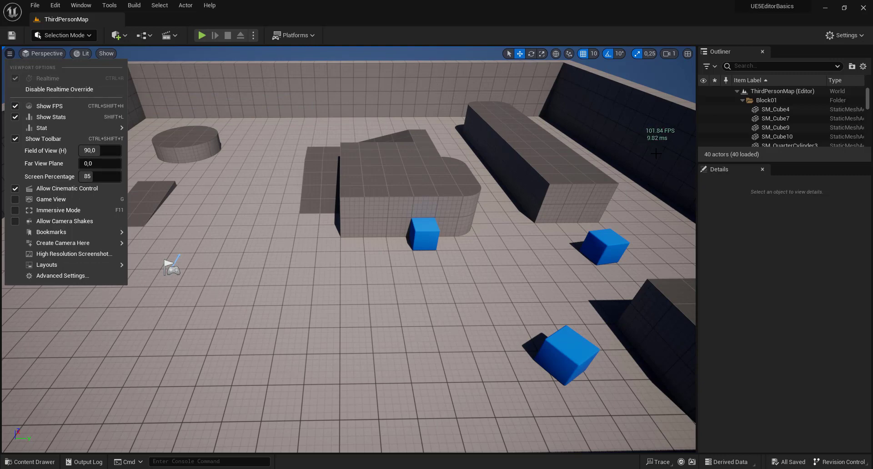
left_click(16, 109)
Browse the Stat submenus down to Niagara, then restore the four-pane viewport layout
mouse_move(52, 123)
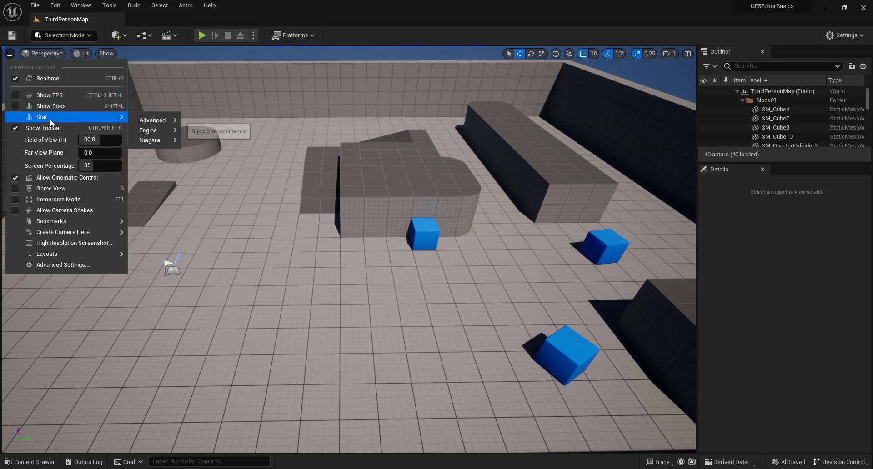
mouse_move(160, 120)
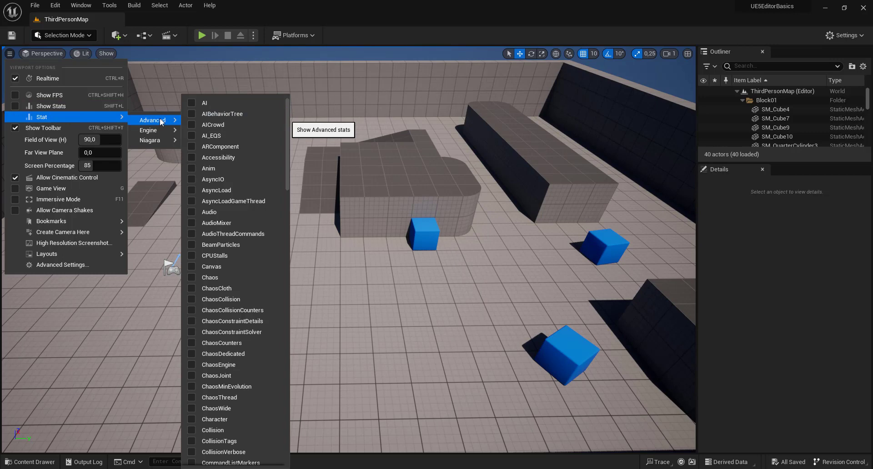
key("Down")
key("Down")
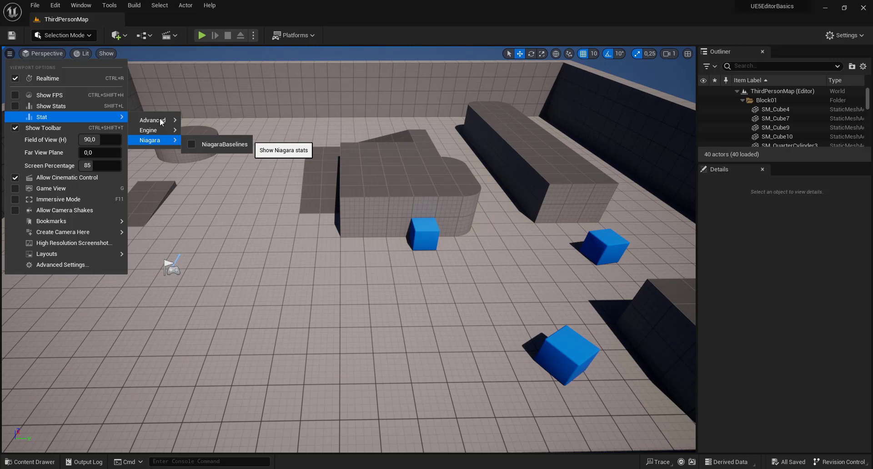
left_click(688, 53)
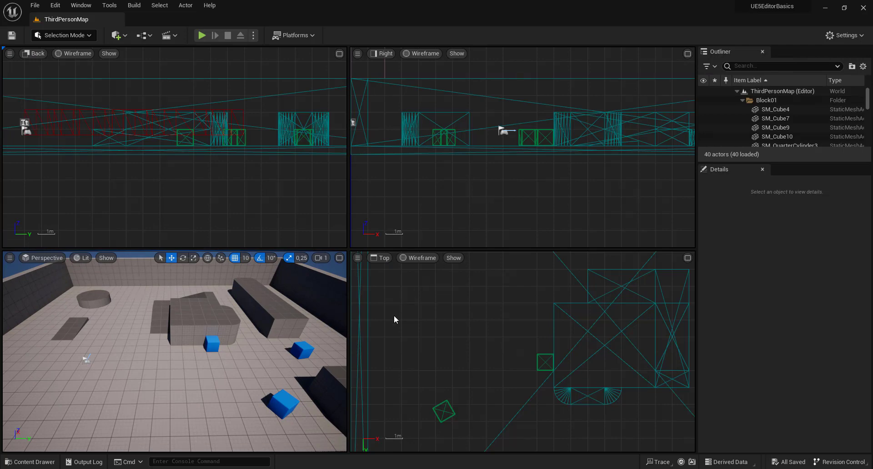
Maximize the Top view, set it to Lit shading, and return to the four panes
left_click(687, 258)
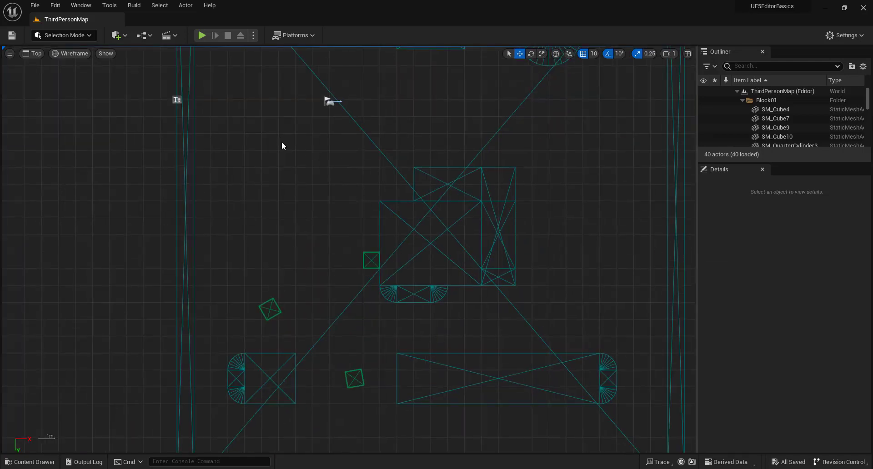
left_click(76, 54)
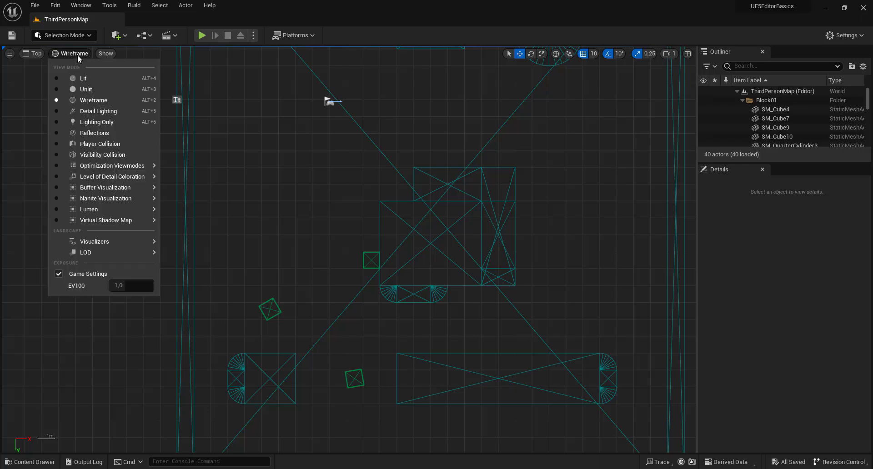
left_click(77, 78)
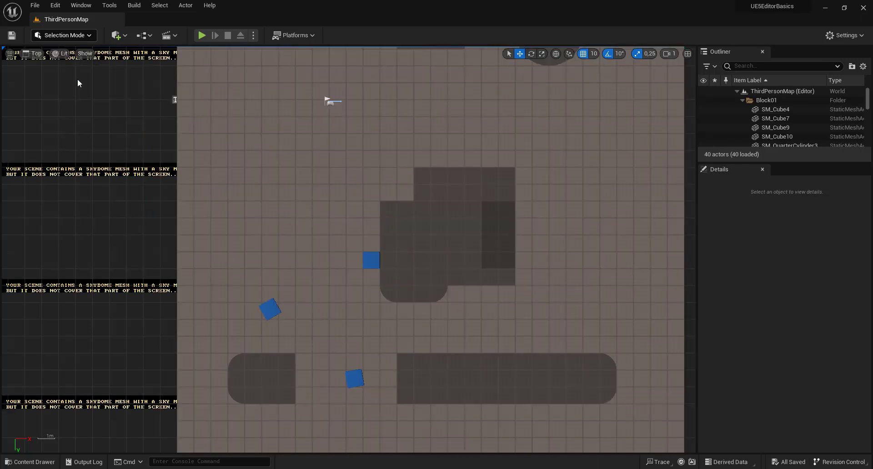
left_click(690, 55)
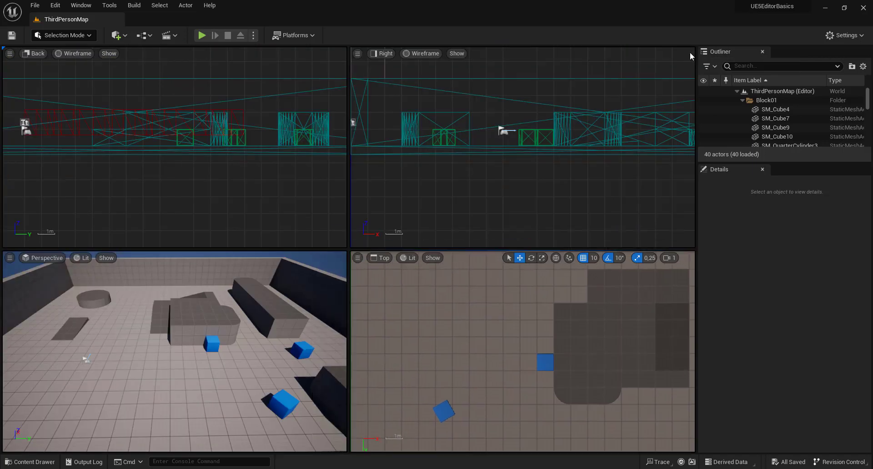
Toggle the Right view's maximize twice, select the floor SM_Cube, and maximize the Perspective view
left_click(688, 53)
left_click(688, 54)
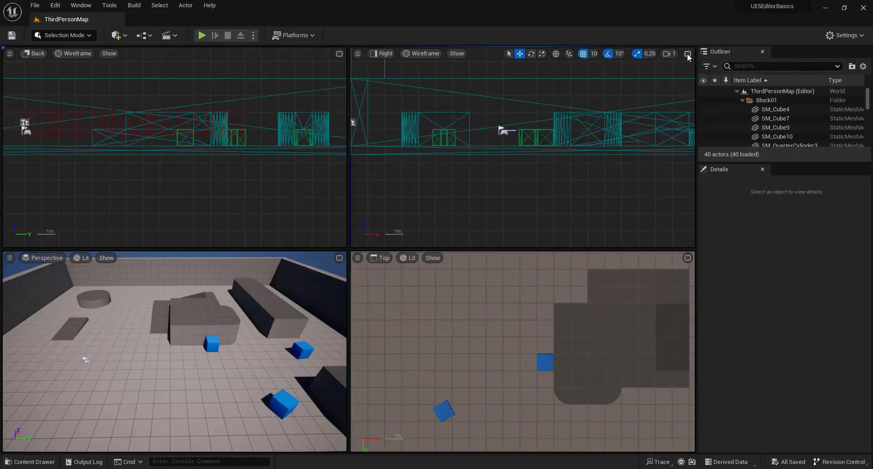
left_click(688, 55)
left_click(687, 55)
left_click(160, 363)
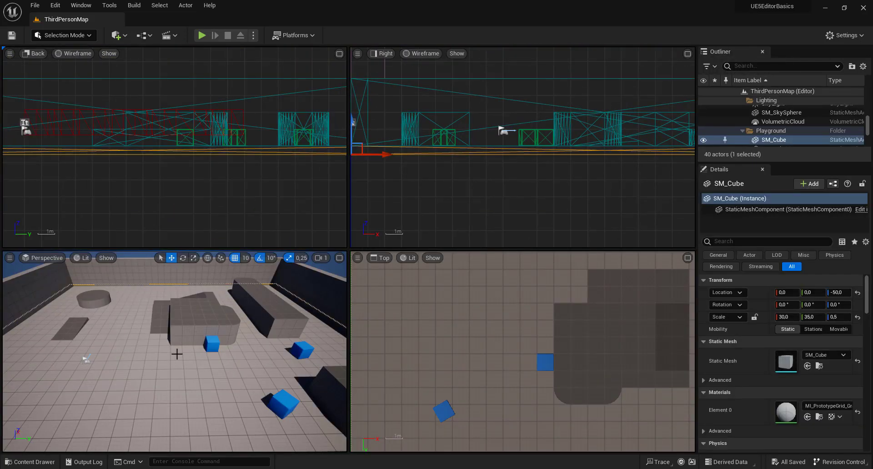
left_click(339, 257)
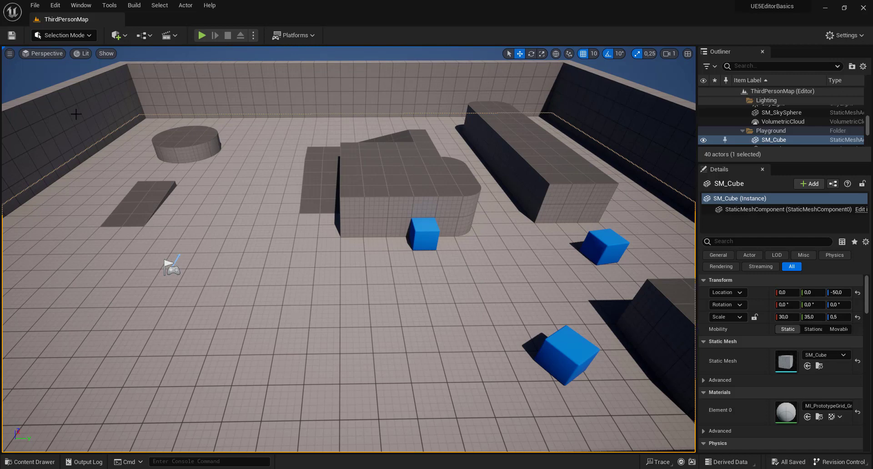
Save the current view as a camera bookmark, then fly into the map and frame the blue cube
left_click(9, 54)
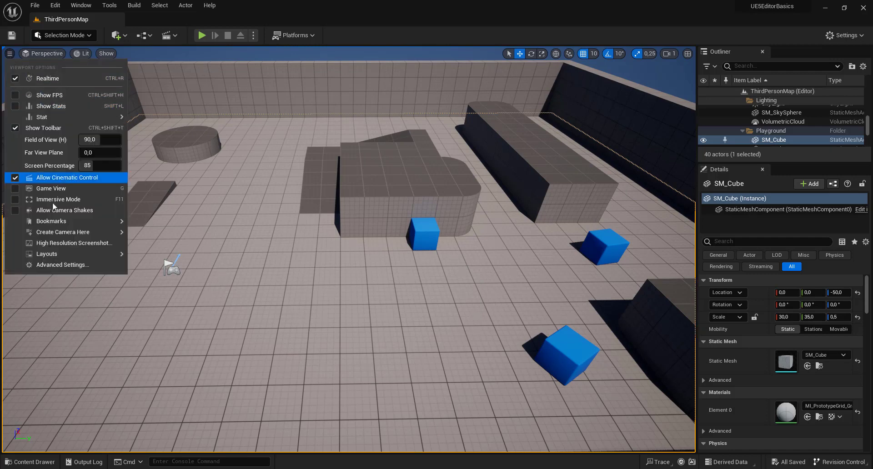
mouse_move(58, 221)
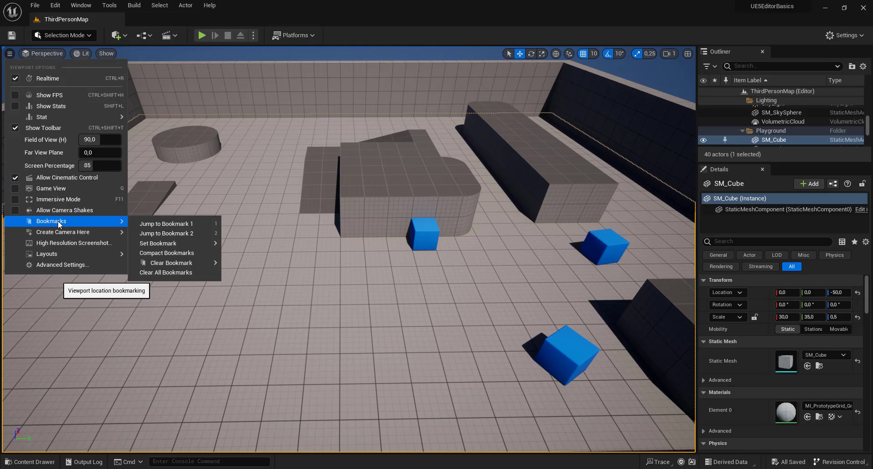
mouse_move(158, 243)
left_click(241, 266)
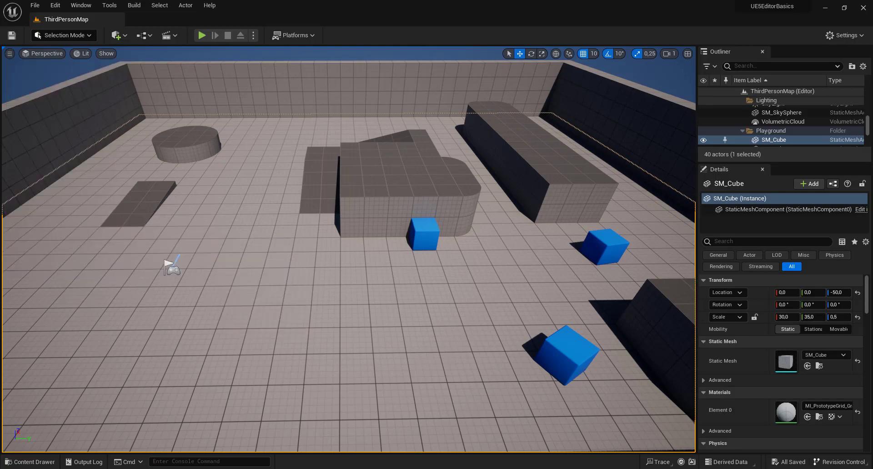
right_click_drag(171, 267, 271, 234)
key("1")
key("f")
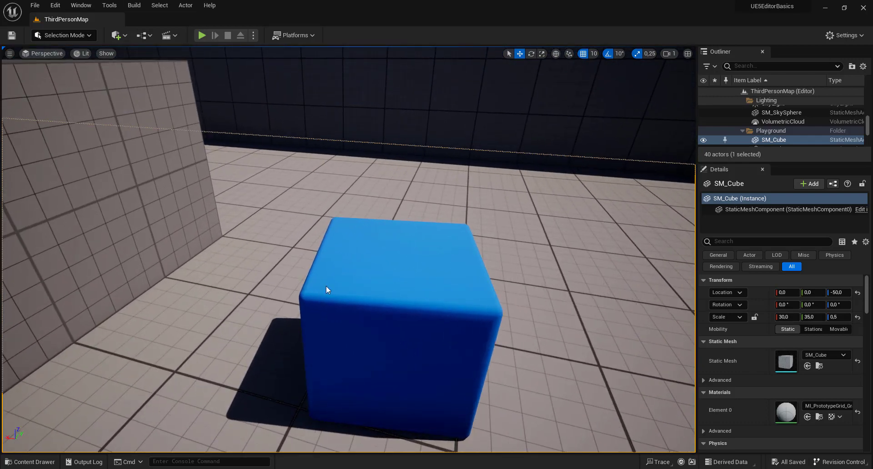
Store the blue cube close-up as Bookmark 0 and move the camera away
left_click(10, 53)
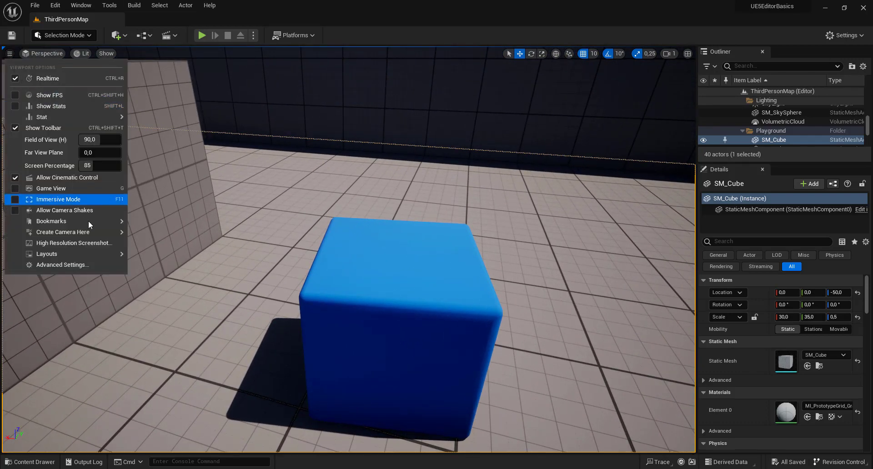
mouse_move(88, 220)
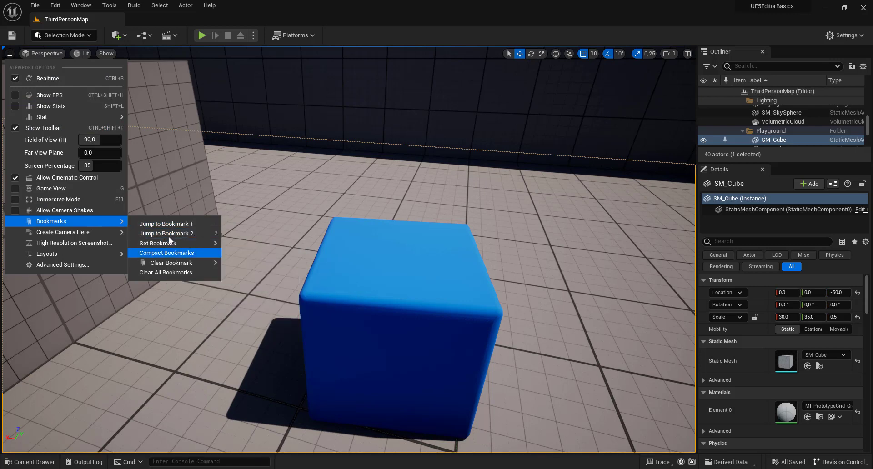
mouse_move(191, 244)
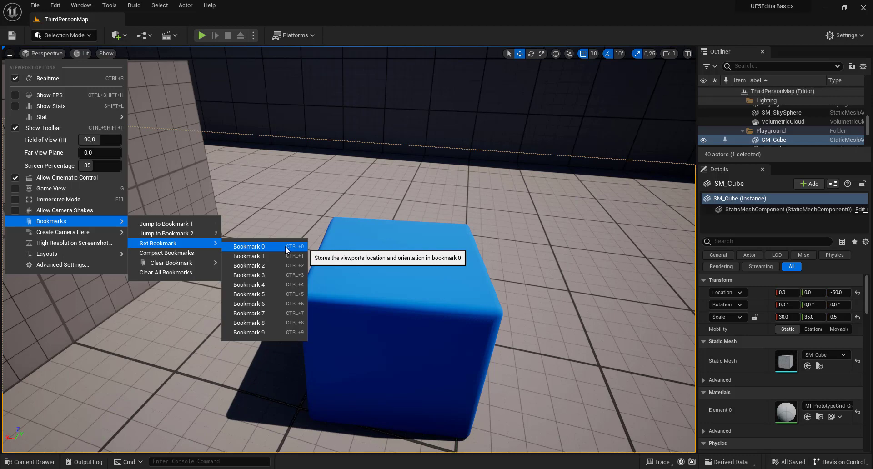
left_click(285, 247)
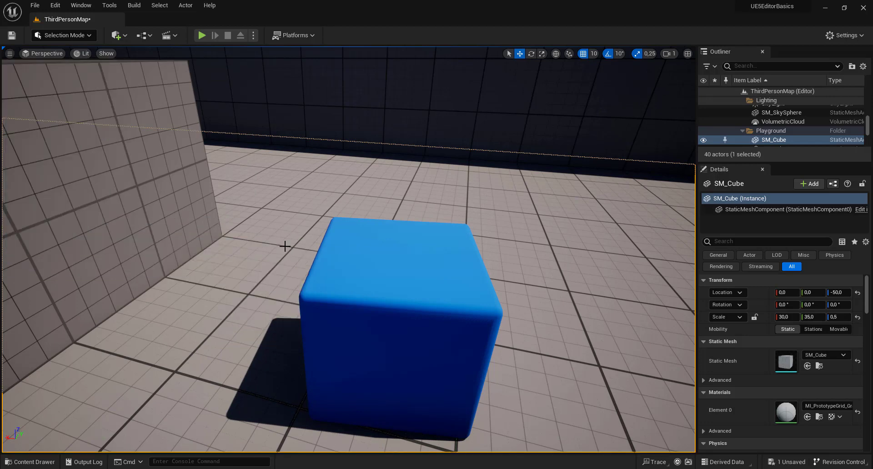
right_click_drag(285, 247, 286, 247)
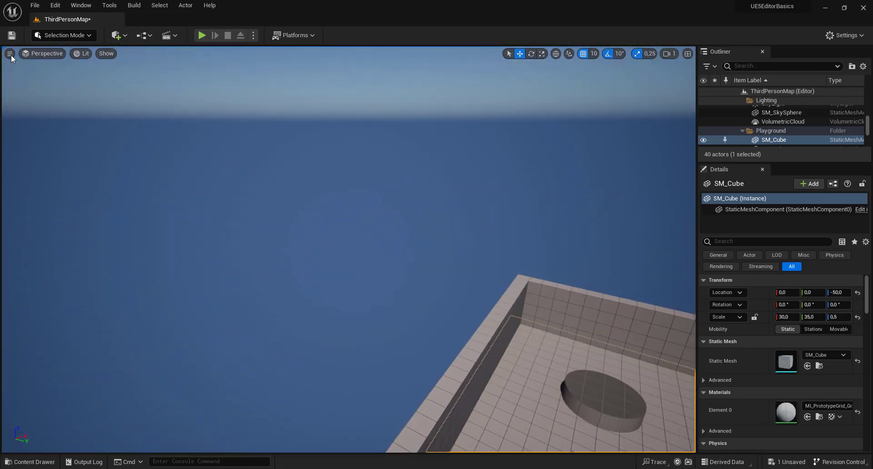
Return to Bookmark 0, frame the floor and orbit to face the Third Person Template wall
left_click(10, 53)
mouse_move(73, 220)
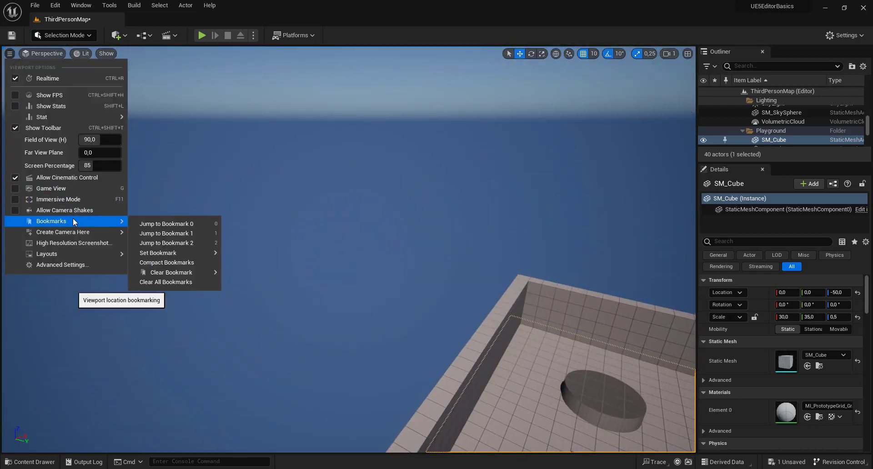
left_click(157, 224)
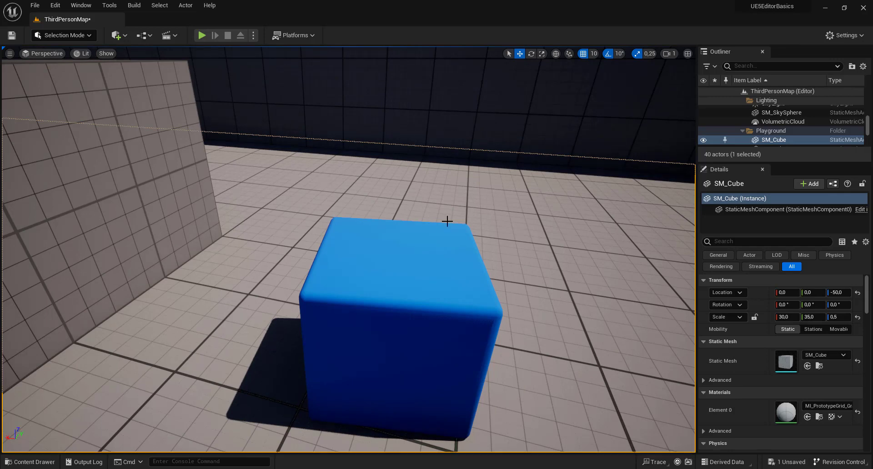
right_click_drag(448, 221, 446, 220)
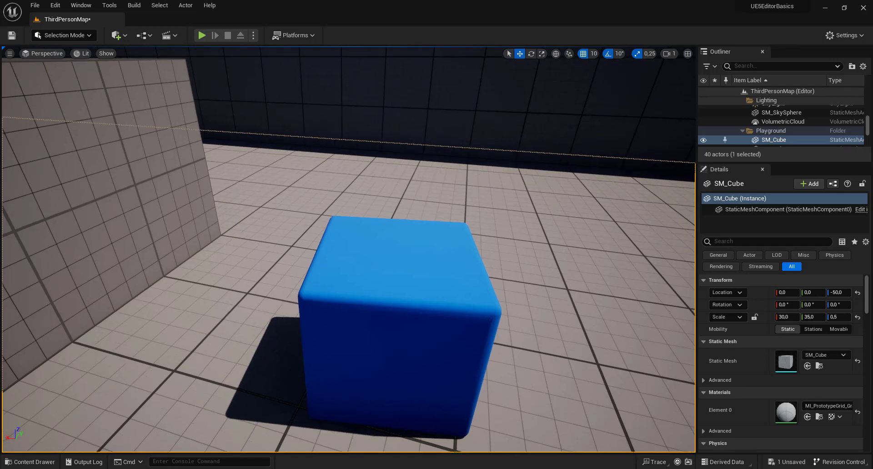
key("f")
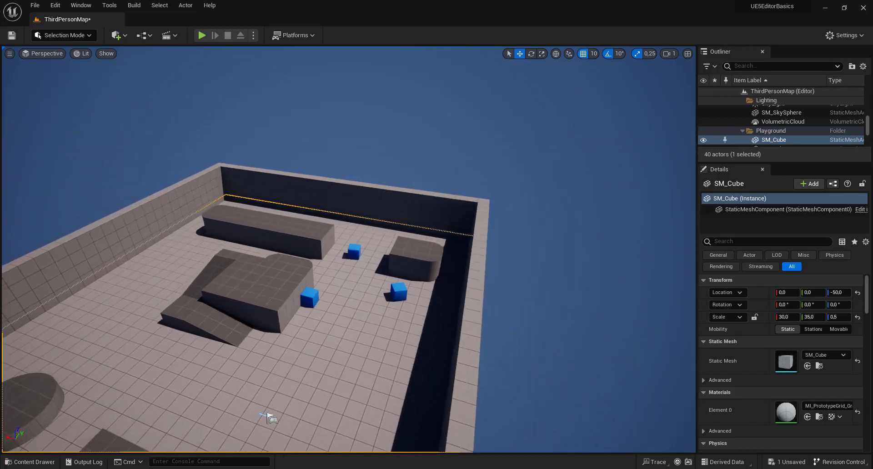
left_click_drag(454, 224, 454, 223, "alt")
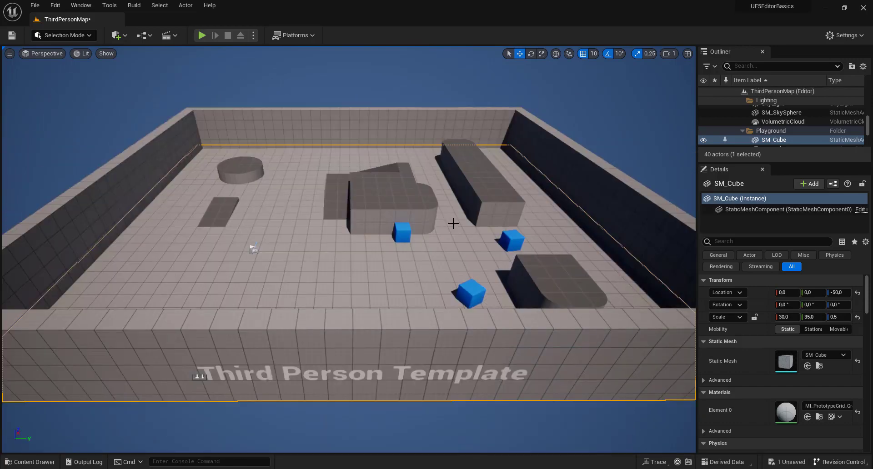
Jump between bookmarks 0, 1 and 2, then swing the camera to the cylinder platform
key("0")
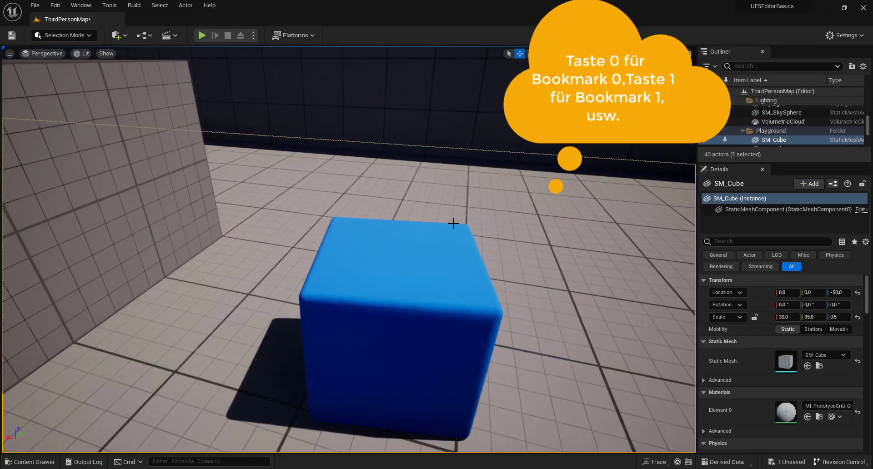
key("1")
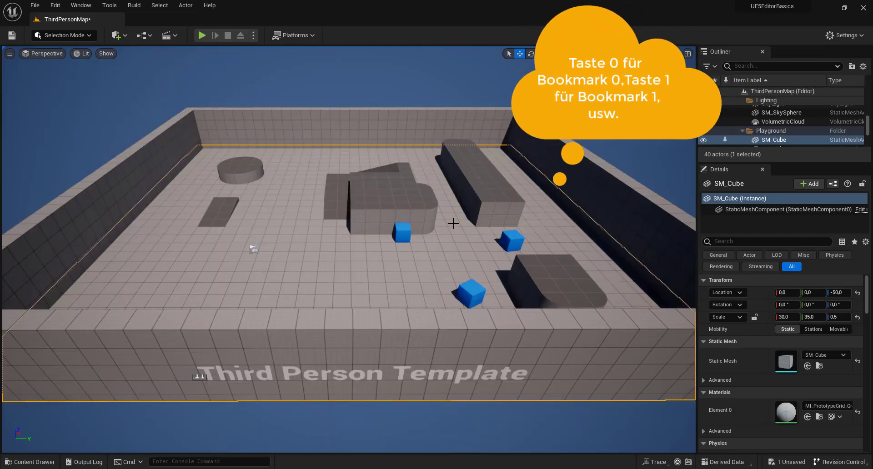
key("2")
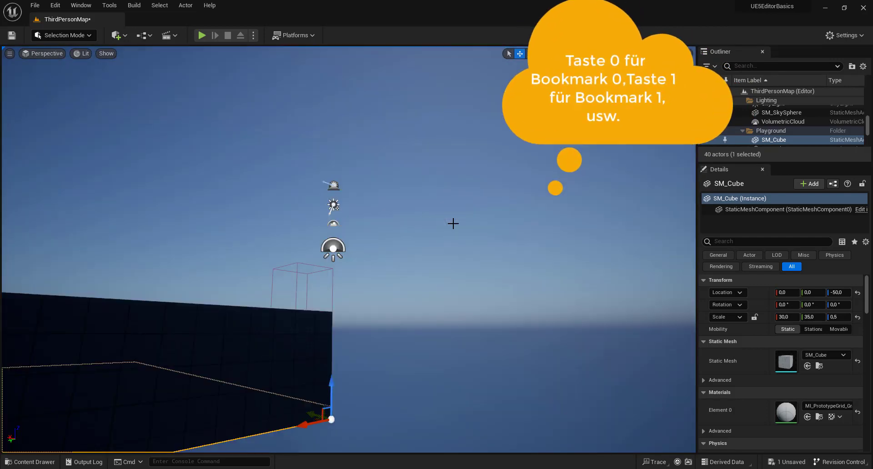
key("0")
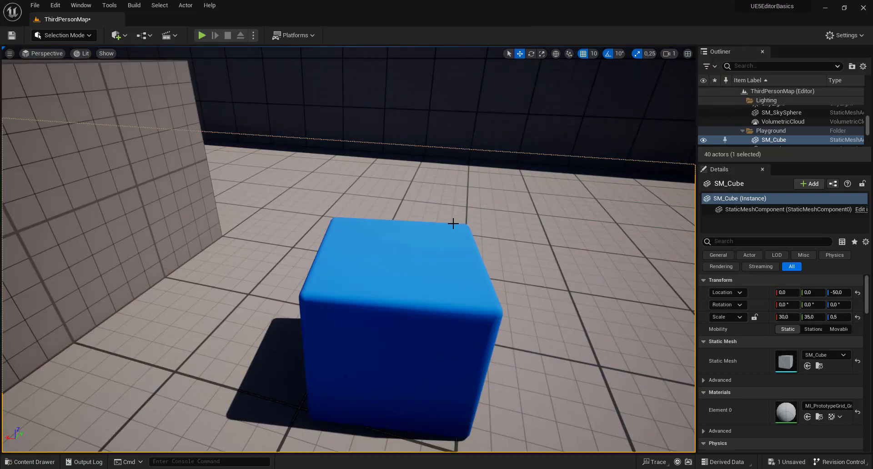
right_click_drag(478, 249, 477, 250)
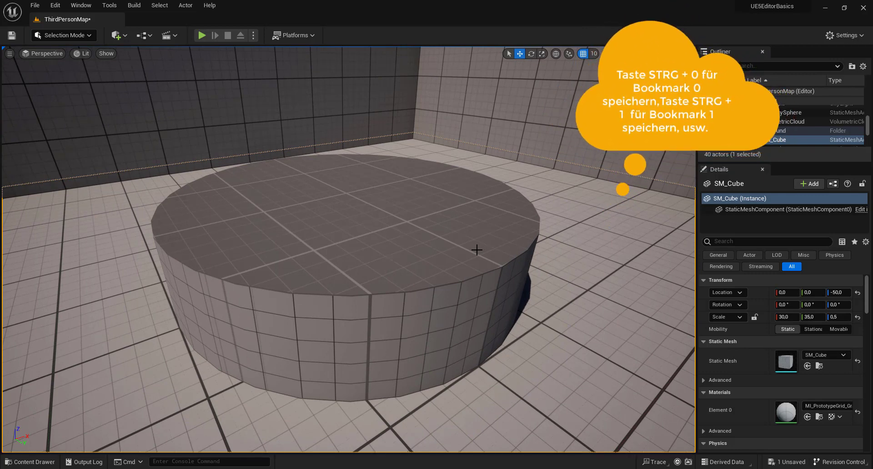
Bookmark the cylinder platform view, then cycle through bookmarks 1, 0, 2 and 3
key("1")
key("0")
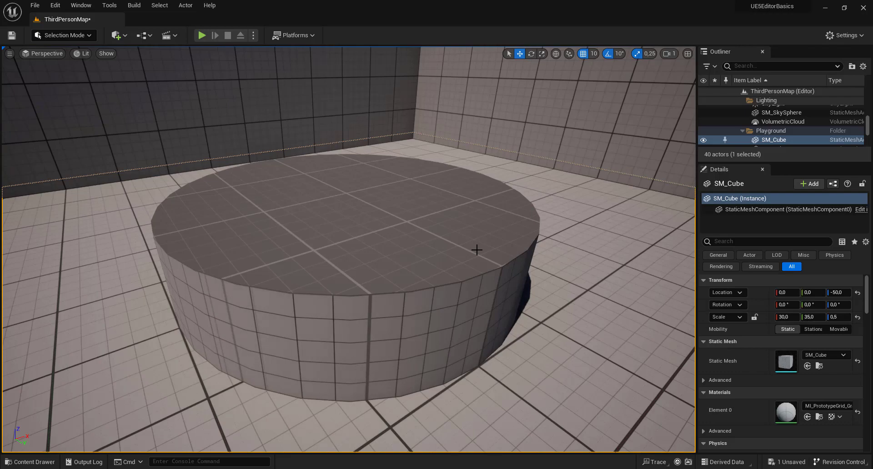
key("1")
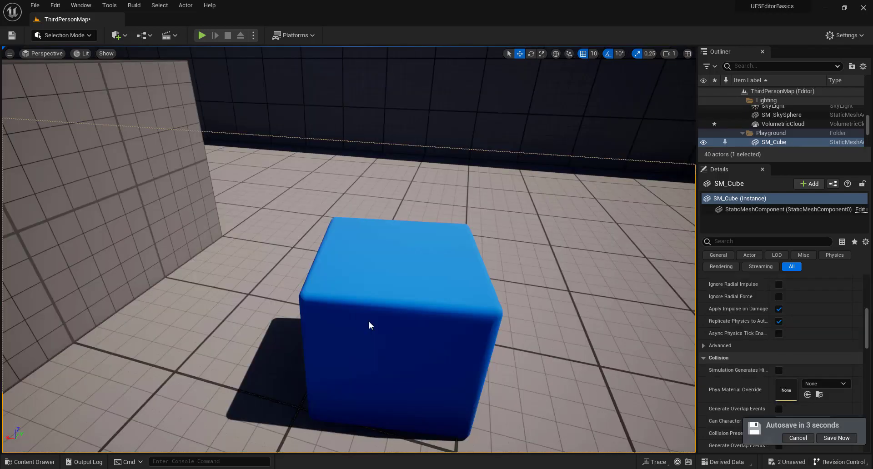
key("0")
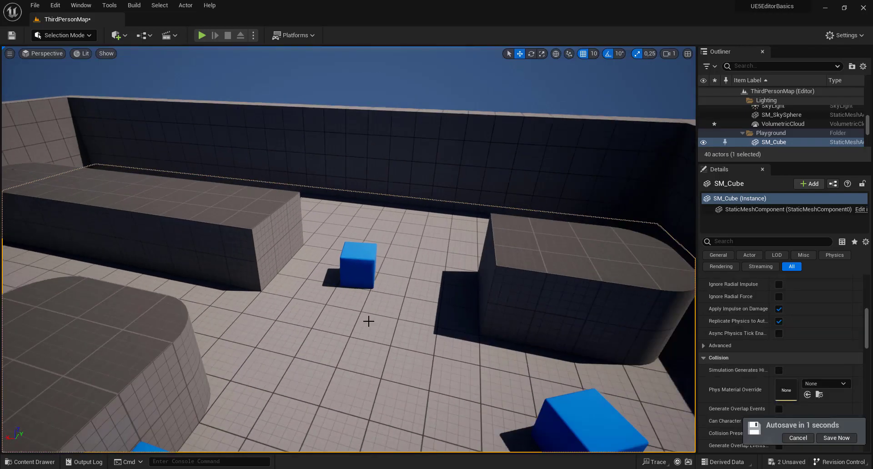
key("2")
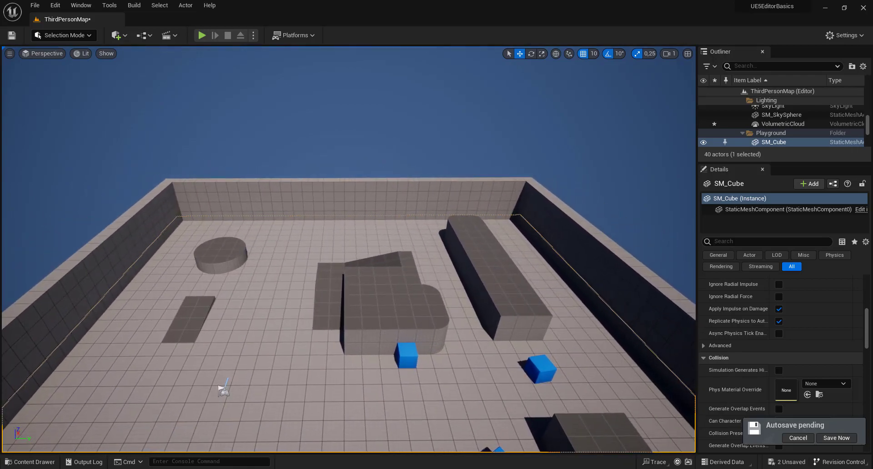
key("3")
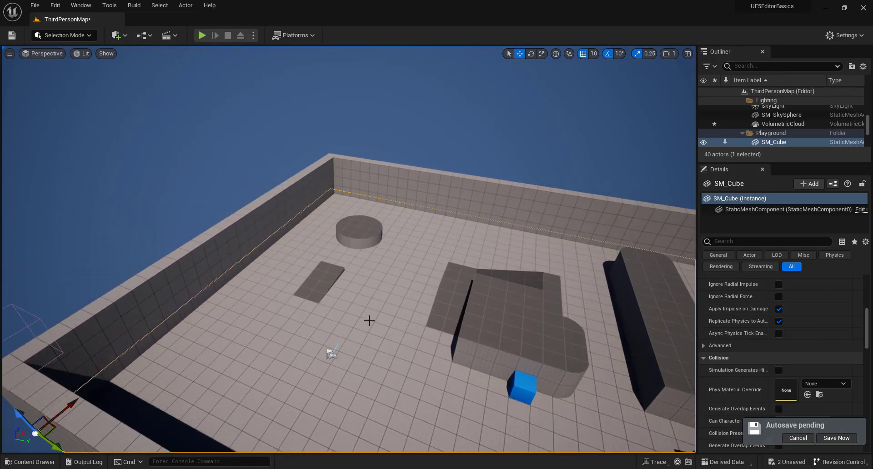
left_click(9, 55)
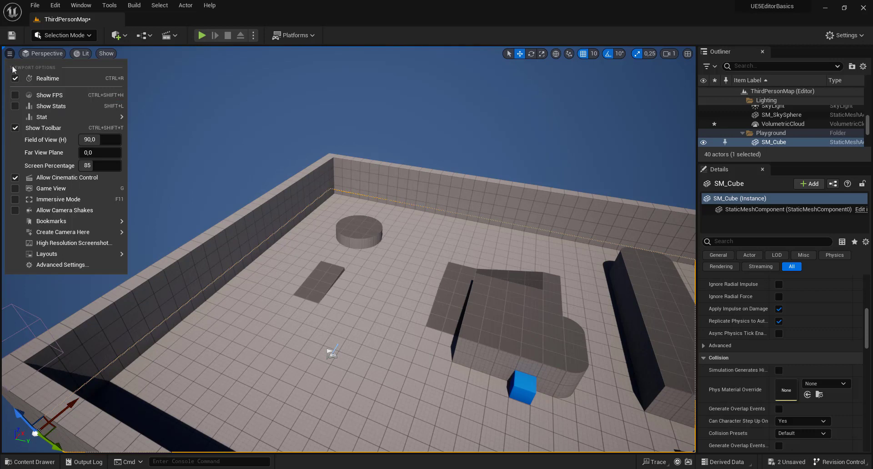
left_click(46, 200)
key("Escape")
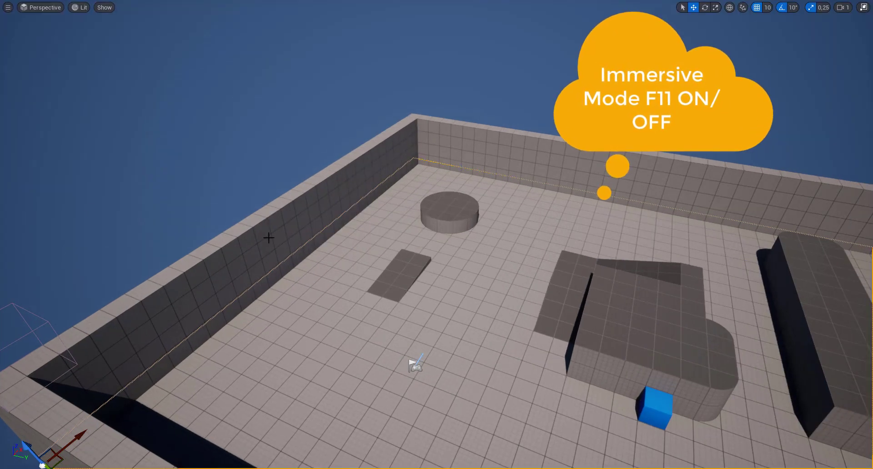
key("1")
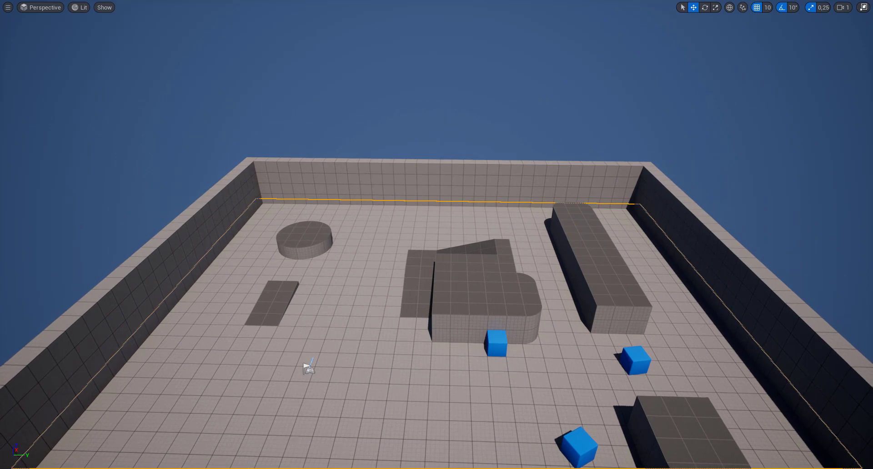
key("F11")
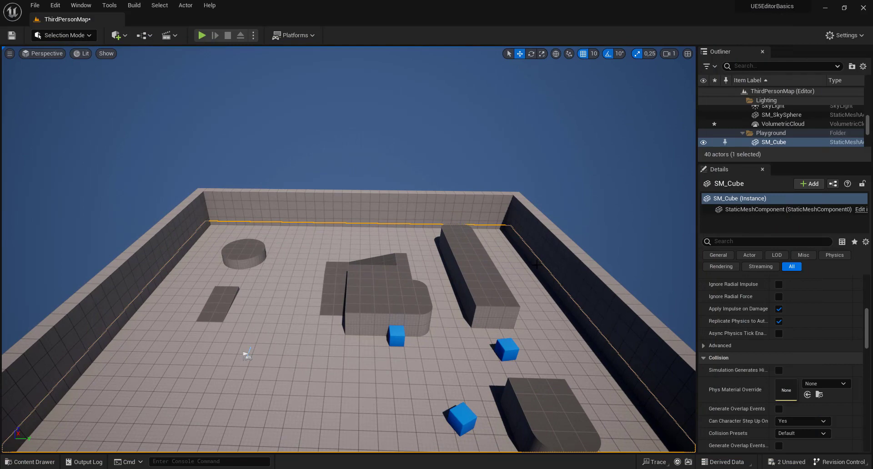
Open High Resolution Screenshot from the viewport options, reposition the dialog, and capture at multiplier 1,0
left_click(10, 54)
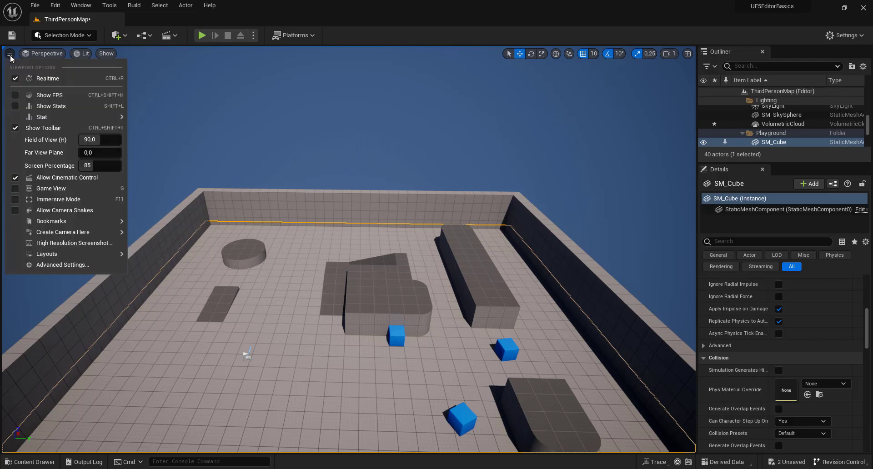
left_click(78, 244)
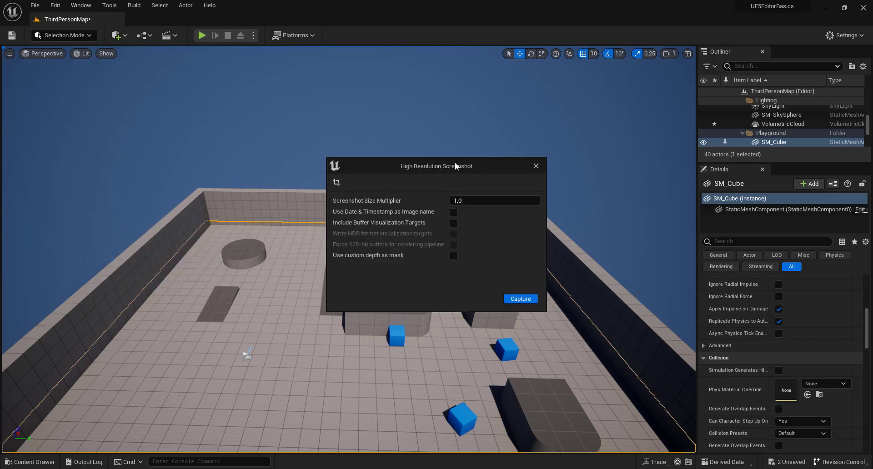
mouse_move(452, 163)
left_mouse_down()
mouse_move(298, 193)
mouse_move(297, 213)
left_mouse_up()
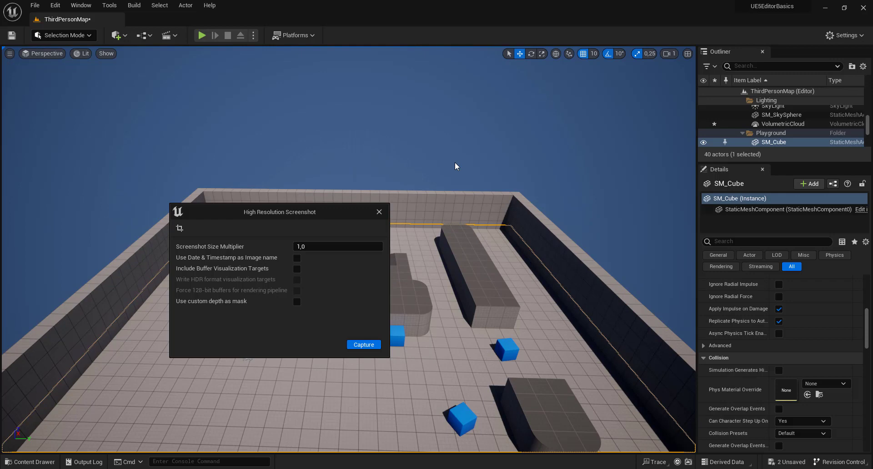
left_click_drag(299, 211, 376, 196)
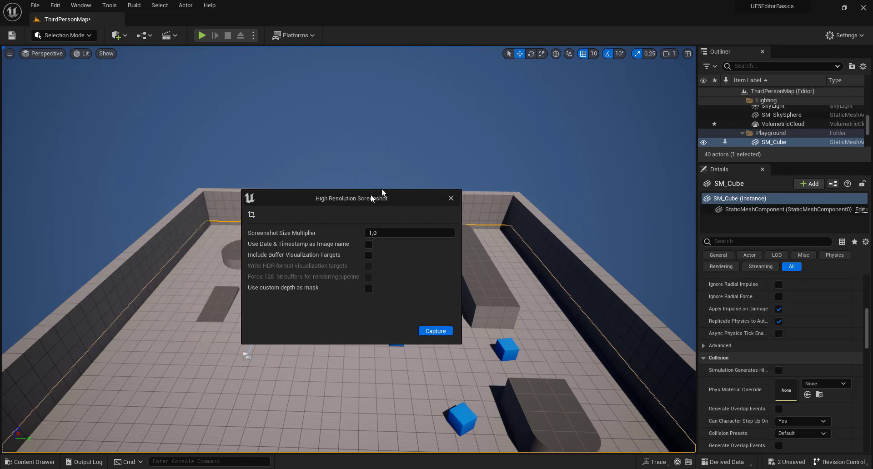
left_click(446, 331)
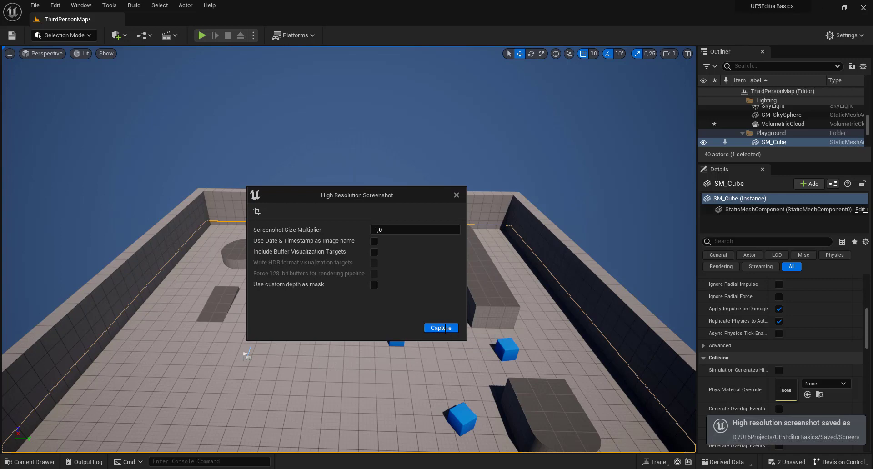
left_click(755, 437)
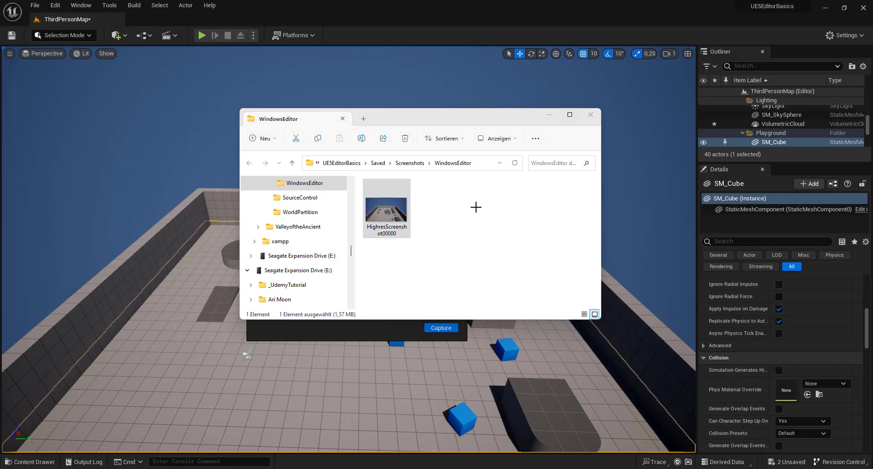
left_click(523, 119)
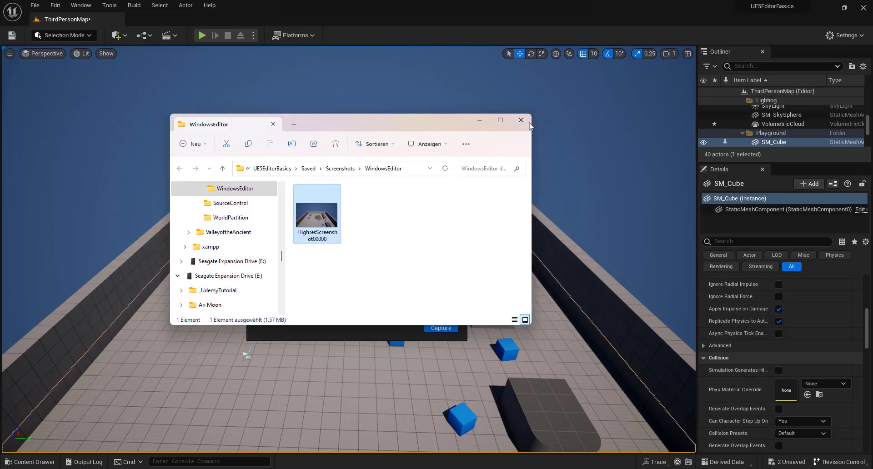
left_click_drag(443, 123, 518, 123)
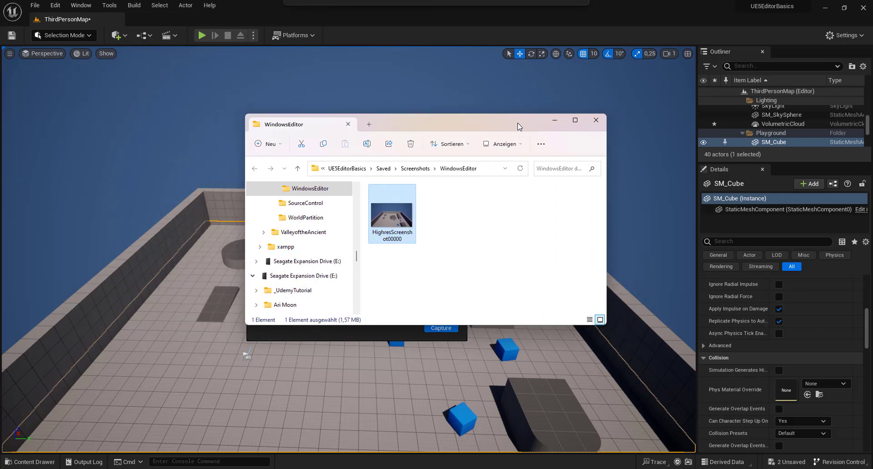
left_click(595, 121)
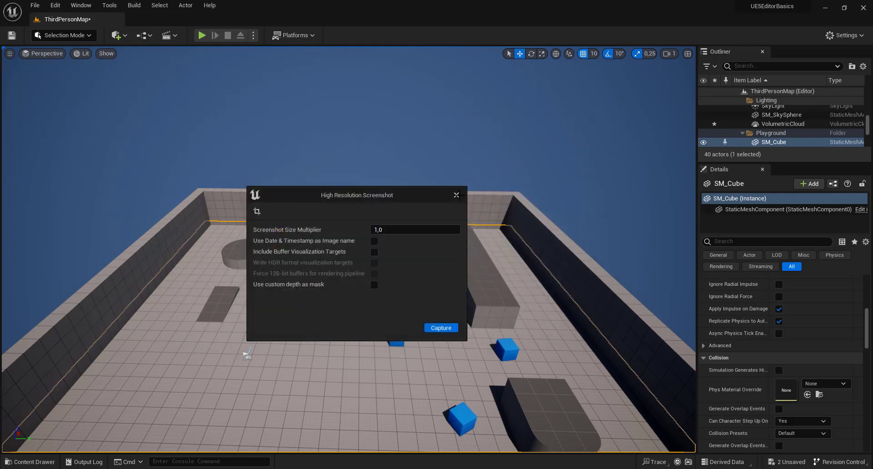
Close the screenshot dialog, choose StarterContent > Maps > StarterMap in Open Level, and discard unsaved changes
left_click(458, 195)
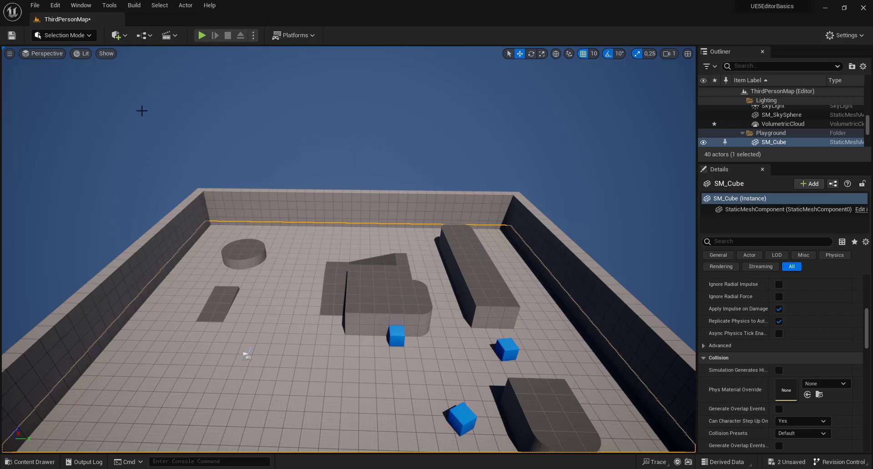
left_click(39, 6)
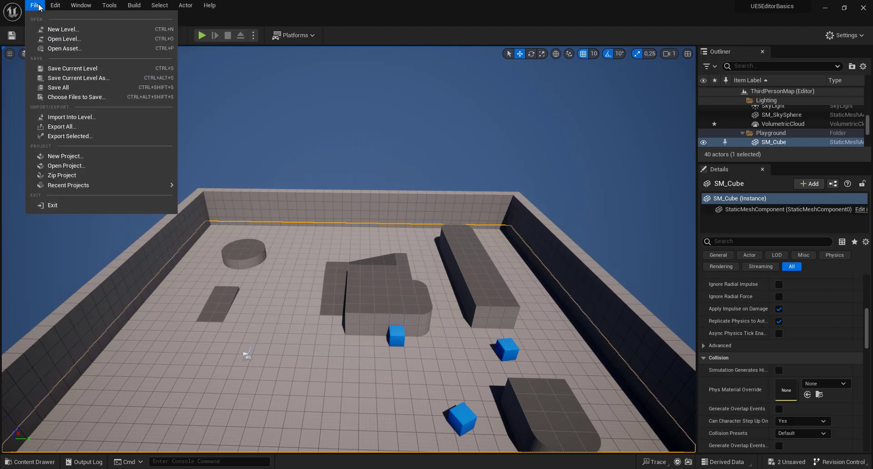
left_click(63, 39)
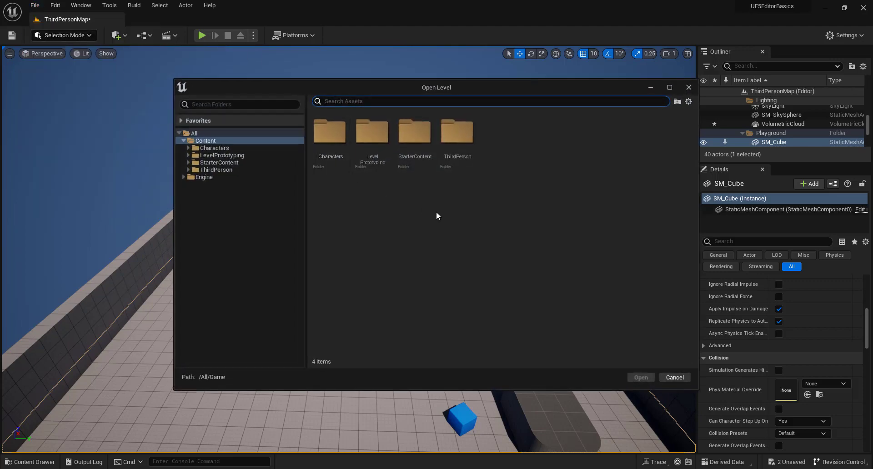
left_click(417, 132)
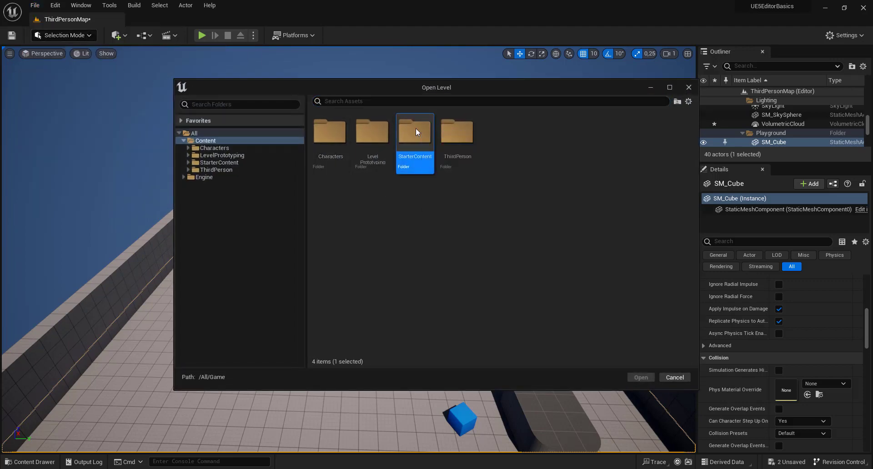
double_click(415, 128)
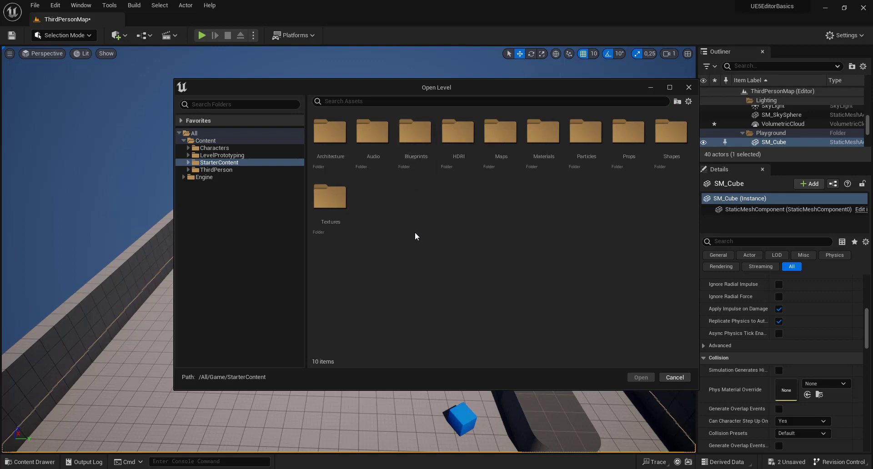
double_click(498, 137)
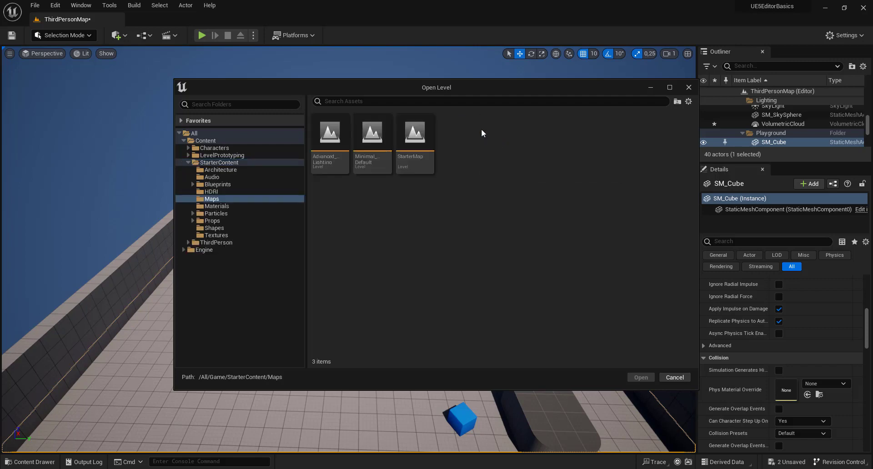
double_click(416, 135)
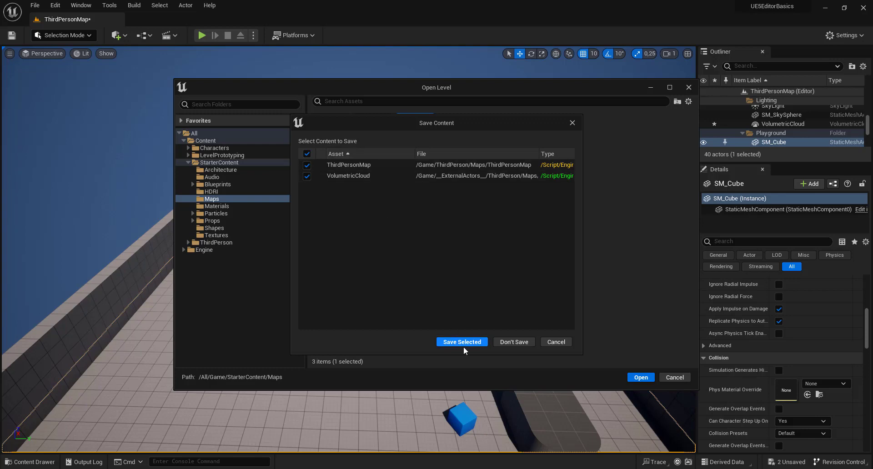
left_click(517, 342)
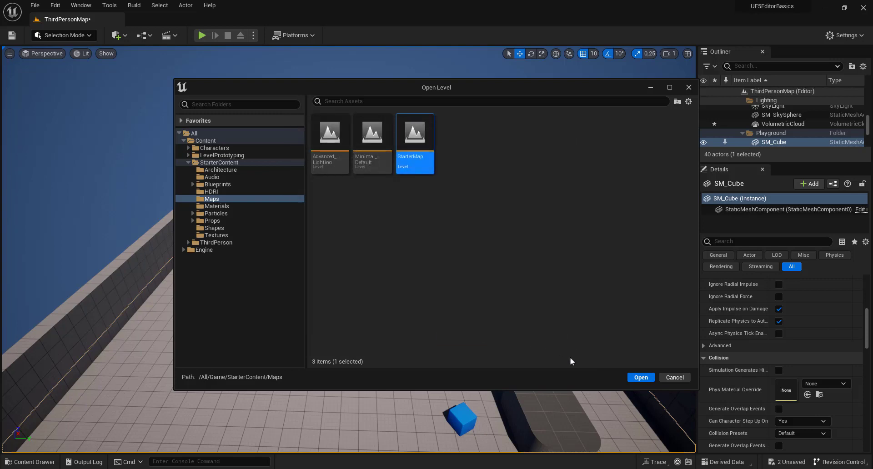
Load StarterMap and fly past the Ocean Water platform, fire and sound effects, and falling shapes
key("Return")
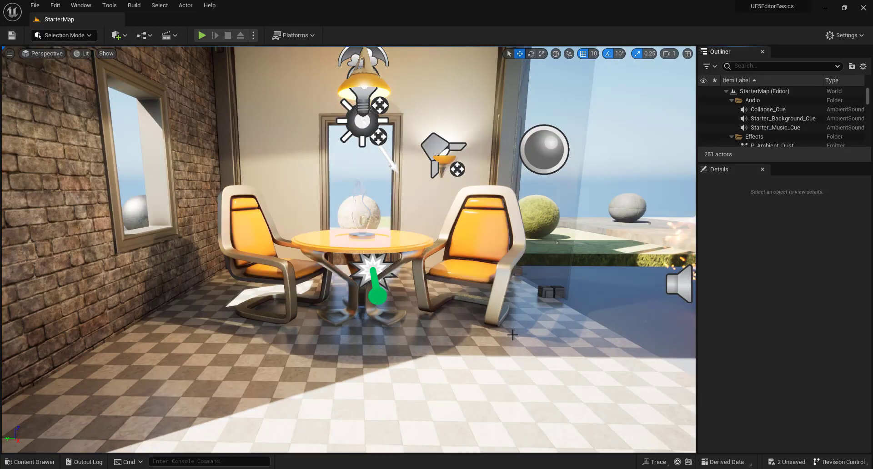
scroll(408, 312, "down", 10)
scroll(348, 250, "down", 3)
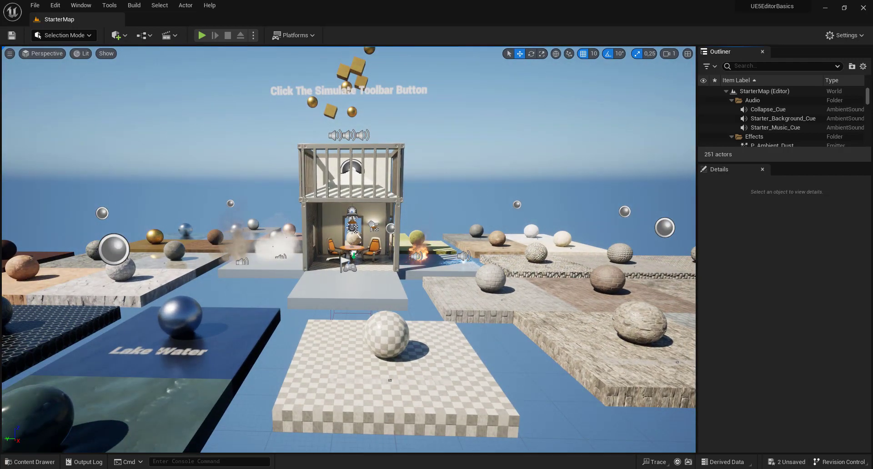
right_click_drag(348, 250, 273, 250)
scroll(260, 392, "up", 5)
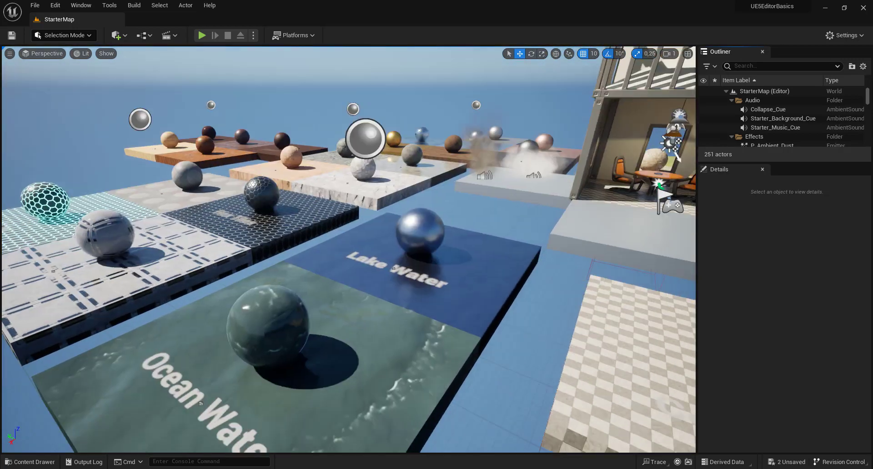
right_click_drag(348, 250, 236, 255)
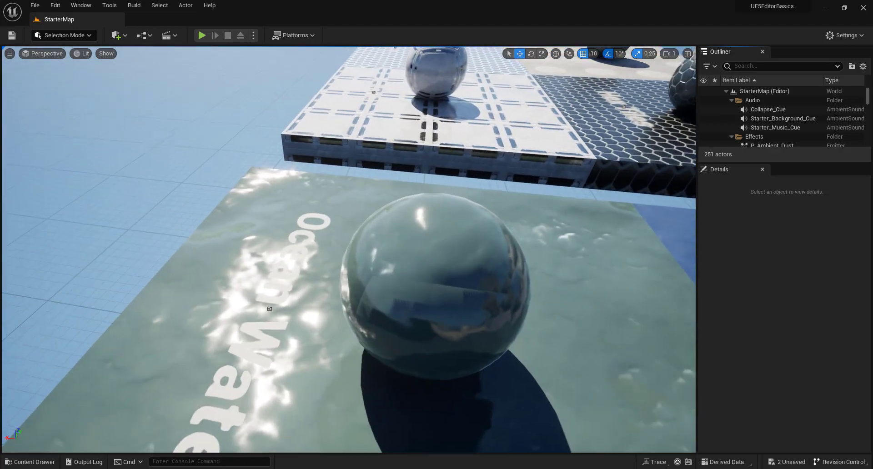
scroll(298, 297, "down", 5)
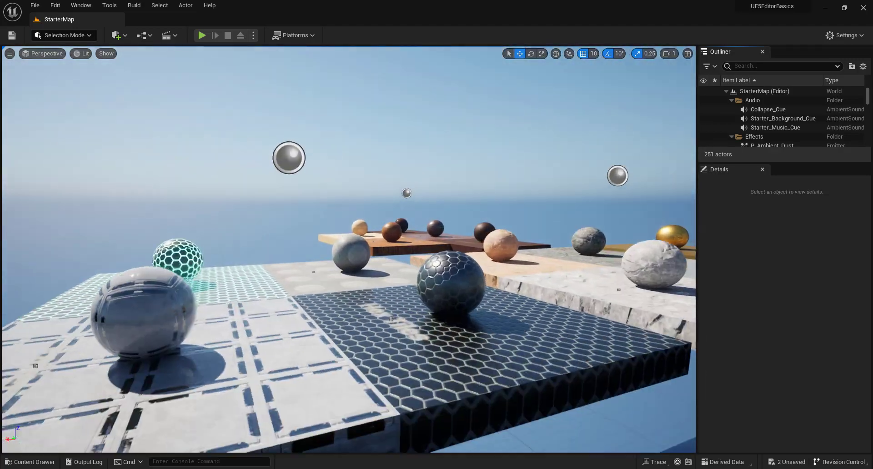
mouse_move(298, 296)
right_mouse_down()
mouse_move(291, 236)
mouse_move(346, 291)
mouse_move(318, 291)
mouse_move(445, 291)
mouse_move(400, 291)
right_mouse_up()
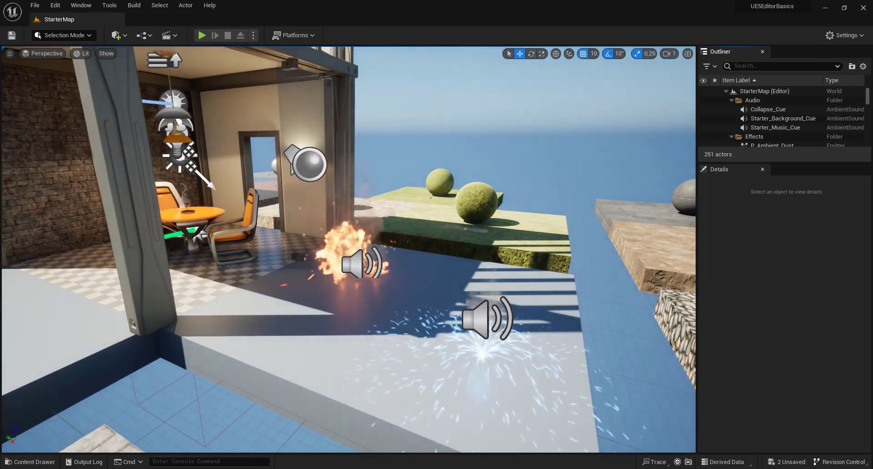
mouse_move(400, 291)
right_mouse_down()
mouse_move(392, 282)
mouse_move(318, 282)
mouse_move(345, 282)
right_mouse_up()
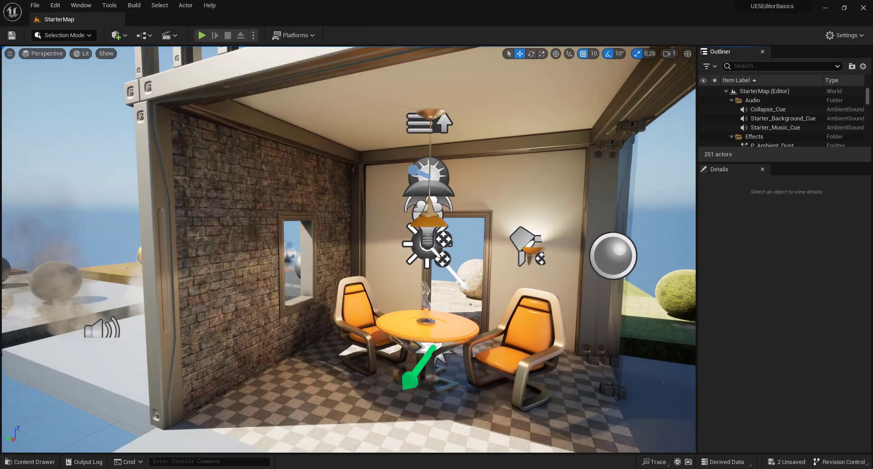
scroll(348, 249, "down", 5)
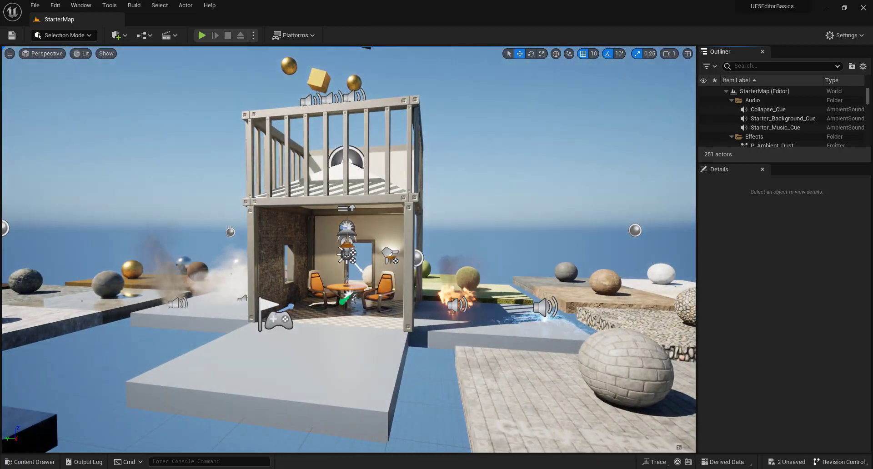
right_click_drag(348, 250, 348, 227)
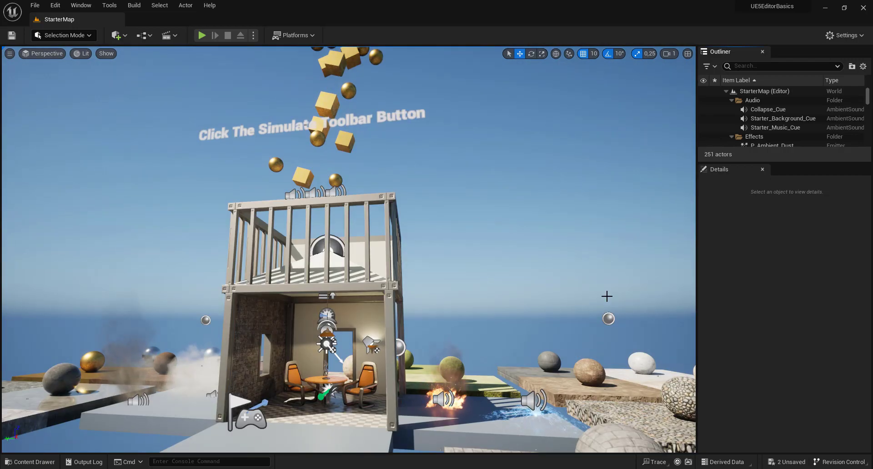
Play From Here at the balcony pillar and walk the character toward the house
right_click(381, 204)
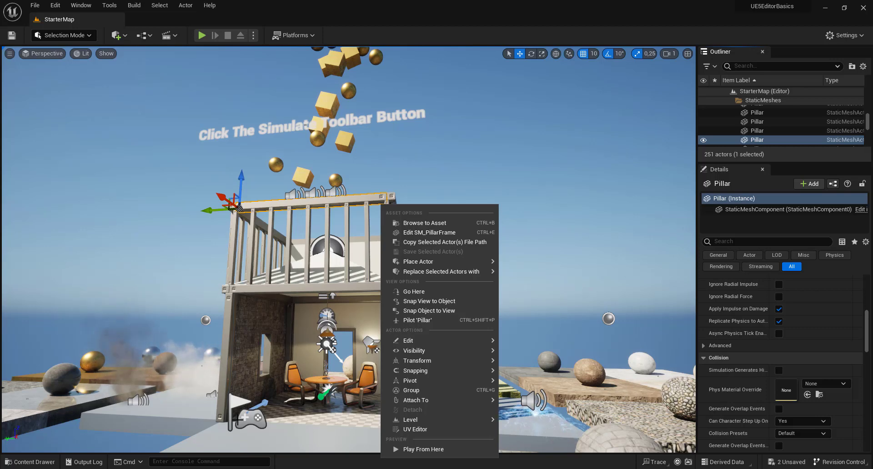
left_click(443, 450)
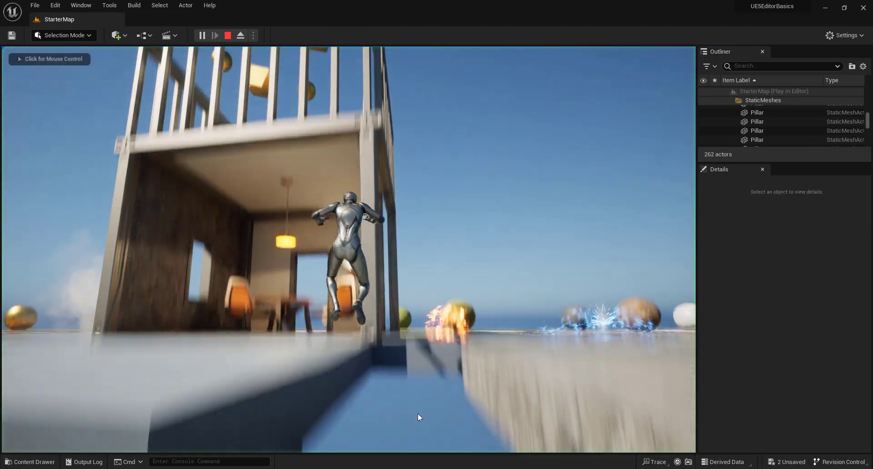
left_click(417, 414)
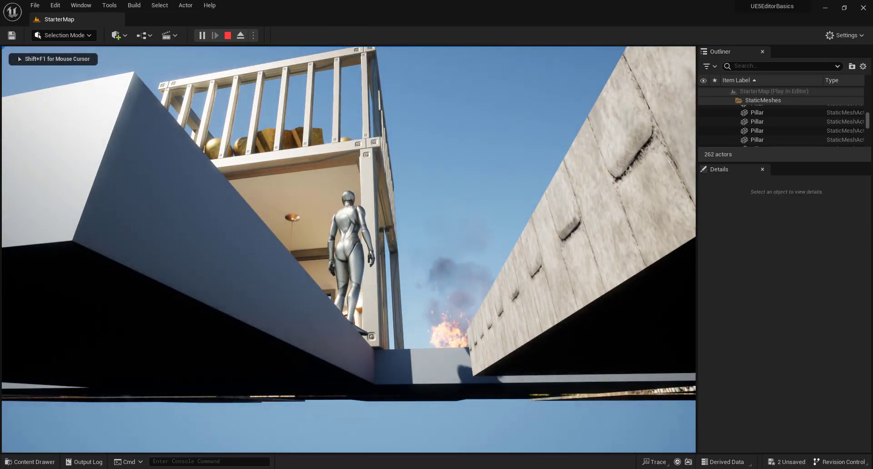
key("a")
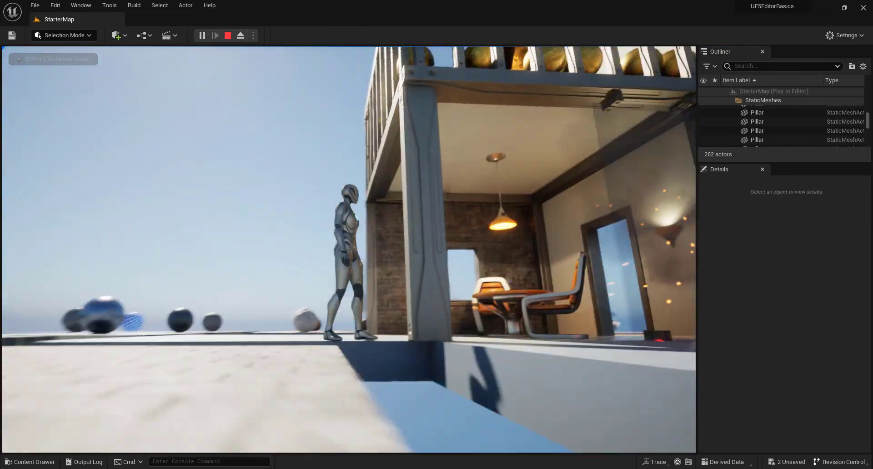
key("w")
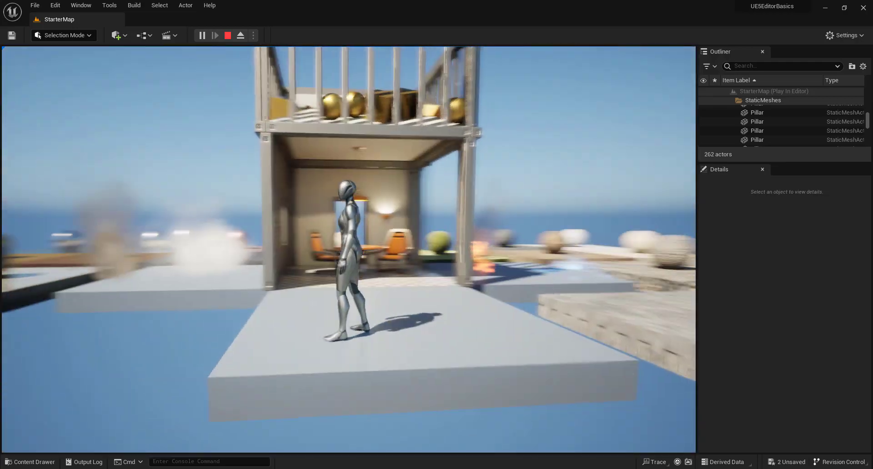
key("s")
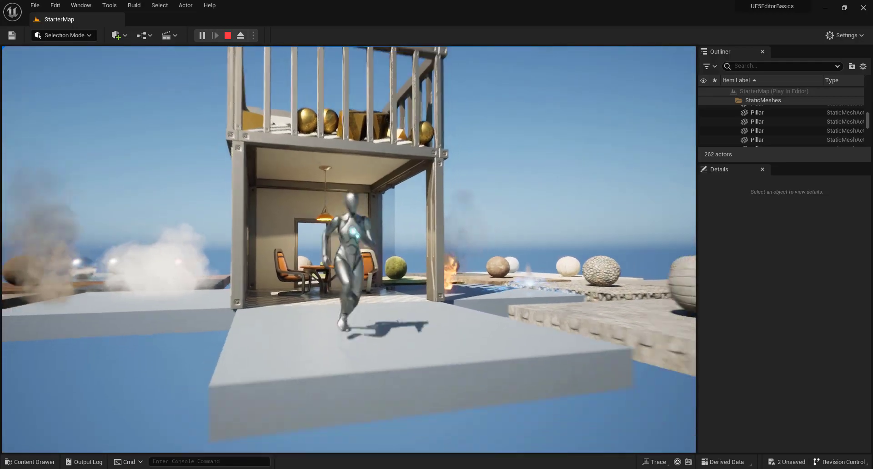
key("w")
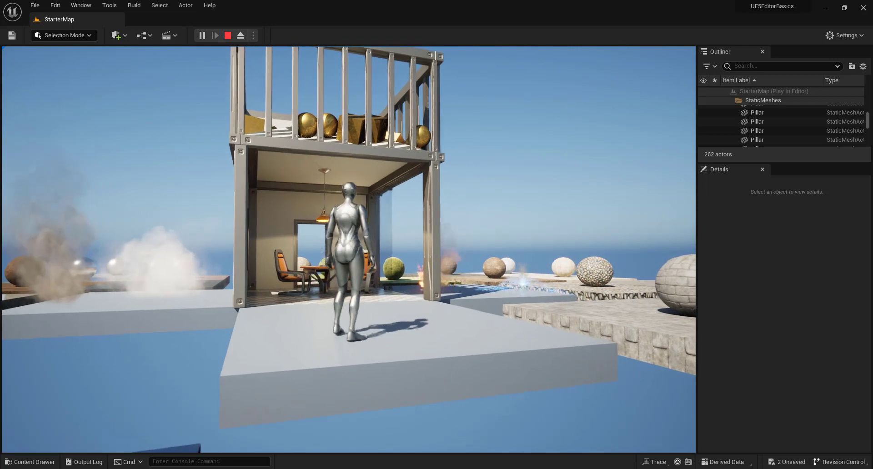
key("w")
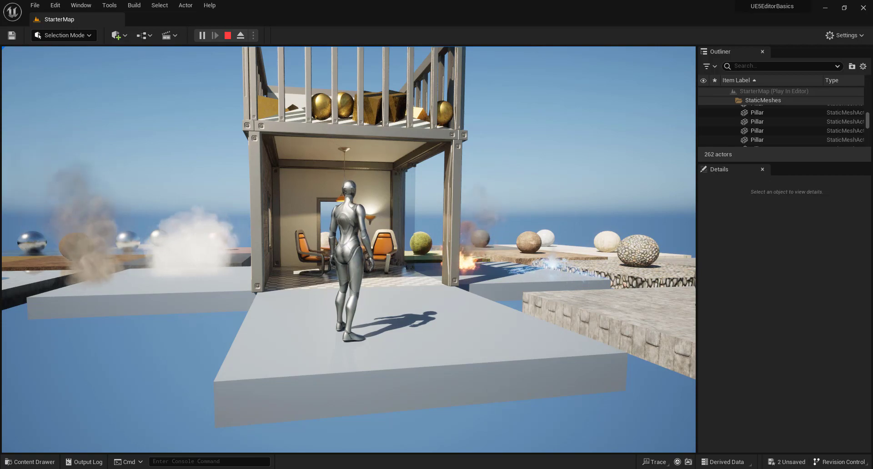
key("w")
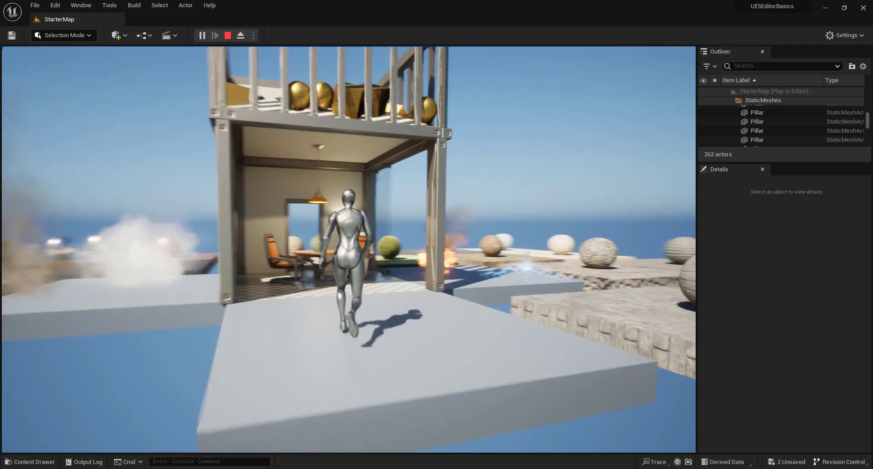
Jump across the sphere platforms onto the grey platform by the house, then stop playing
key("space")
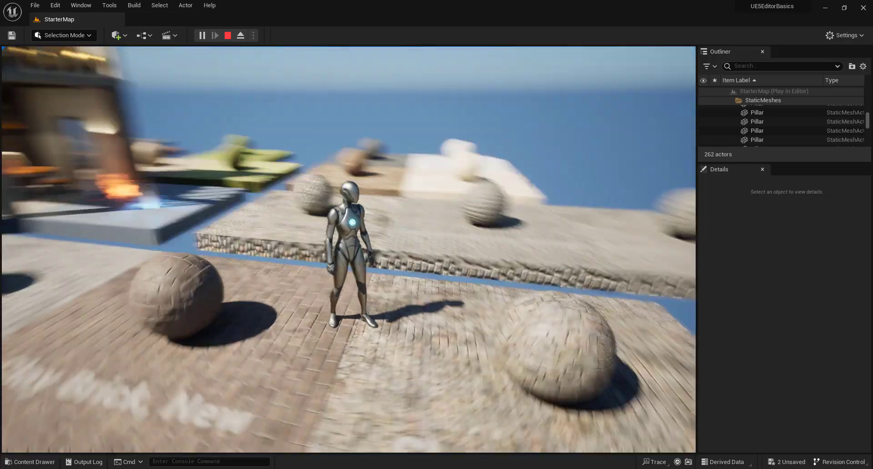
key("w")
key("space")
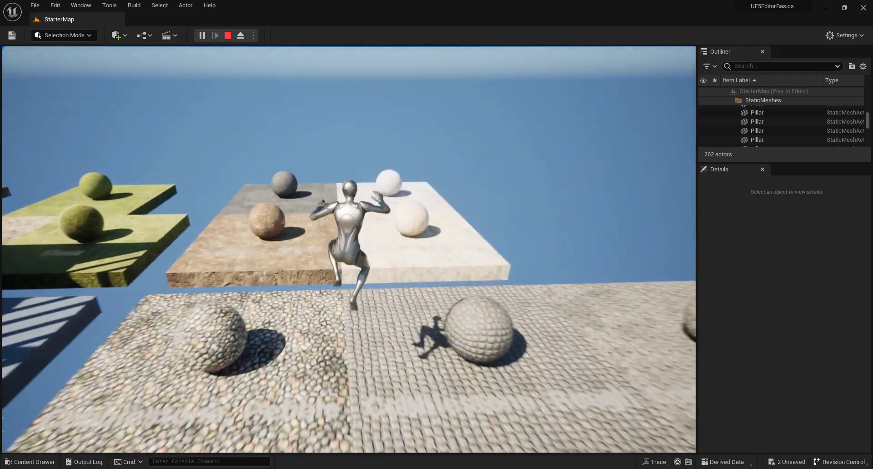
key("space")
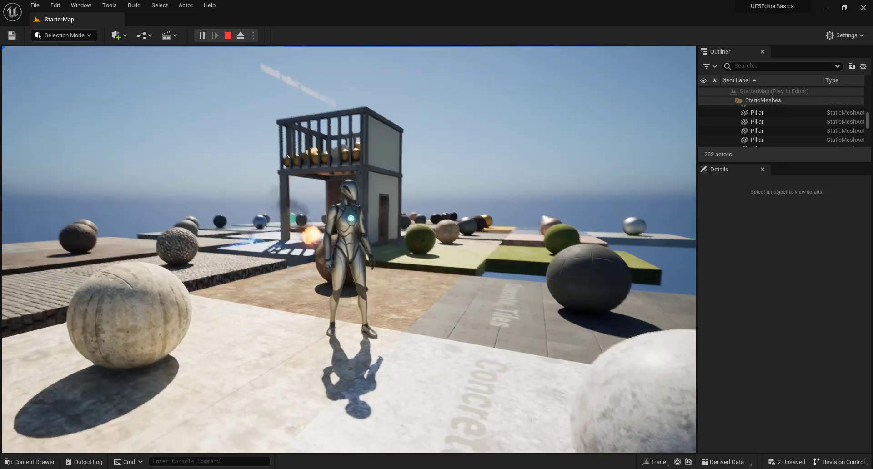
key("w")
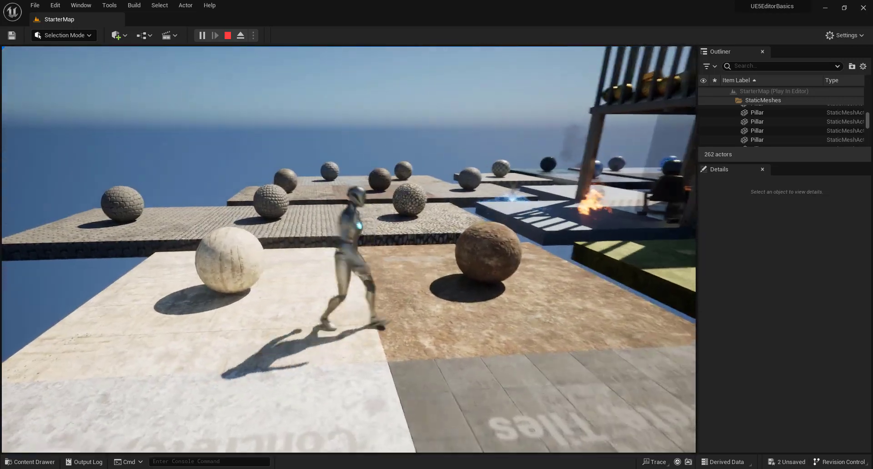
key("space")
key("space")
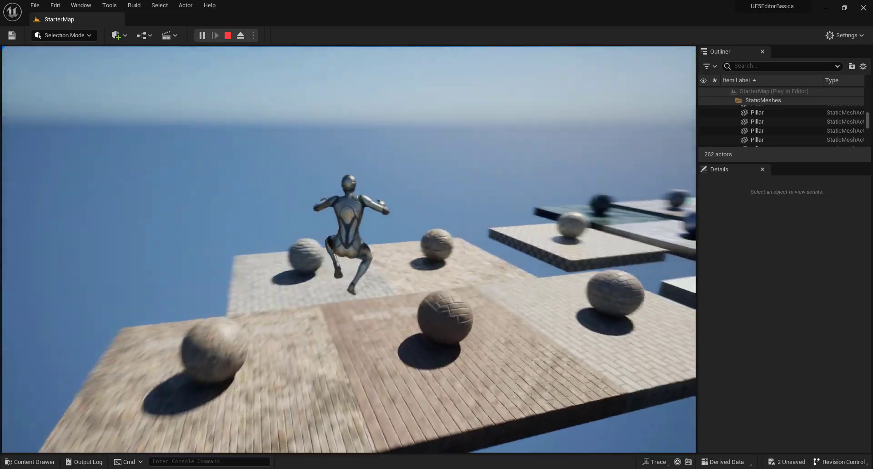
key("w")
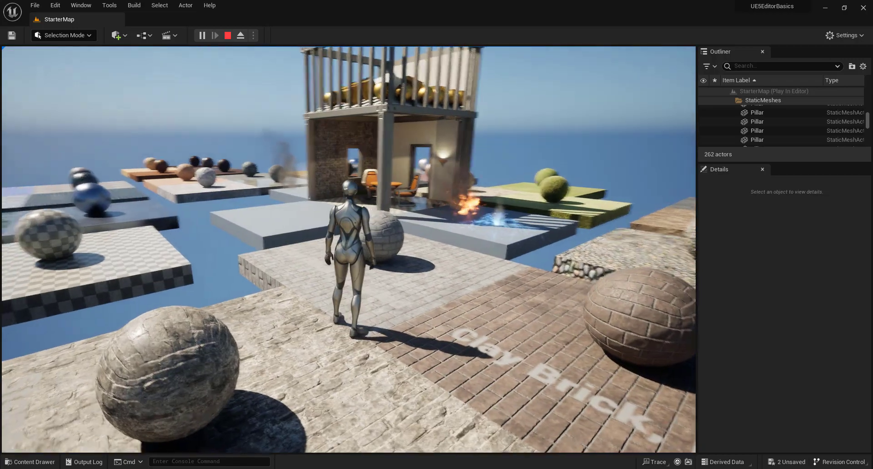
key("w")
key("space")
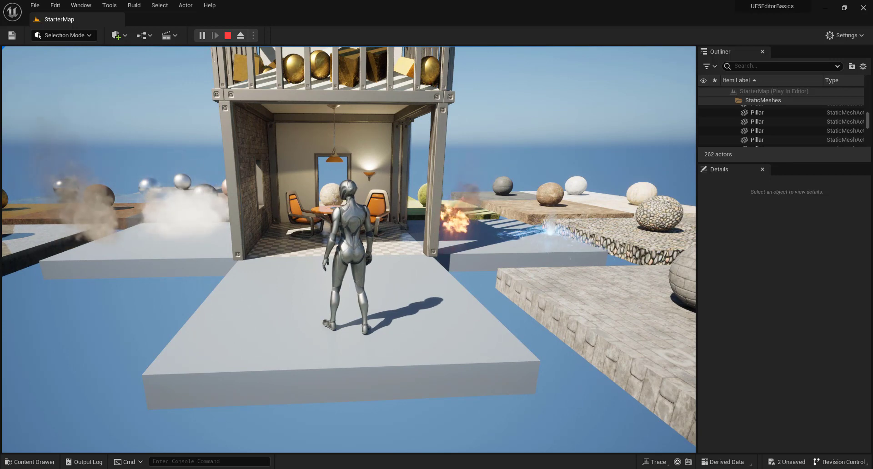
key("Escape")
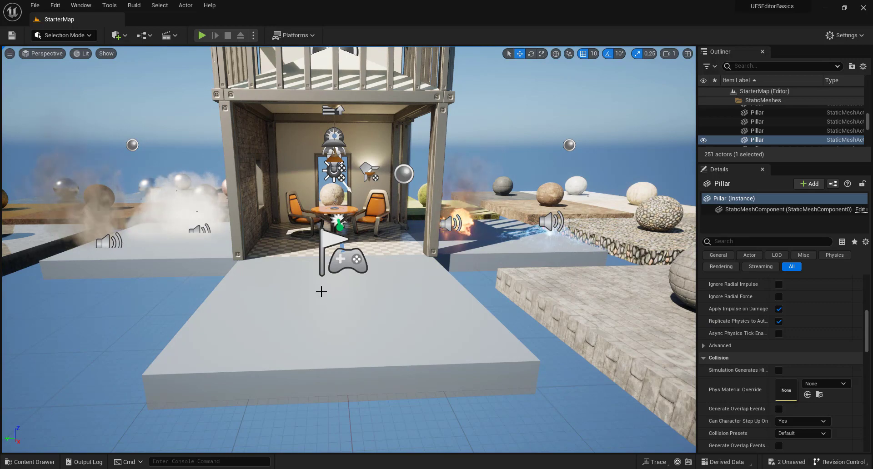
Fly into the house and inspect the SkyAtmosphere, ceiling lamp and sun Light Source actors
right_click_drag(321, 292, 321, 292)
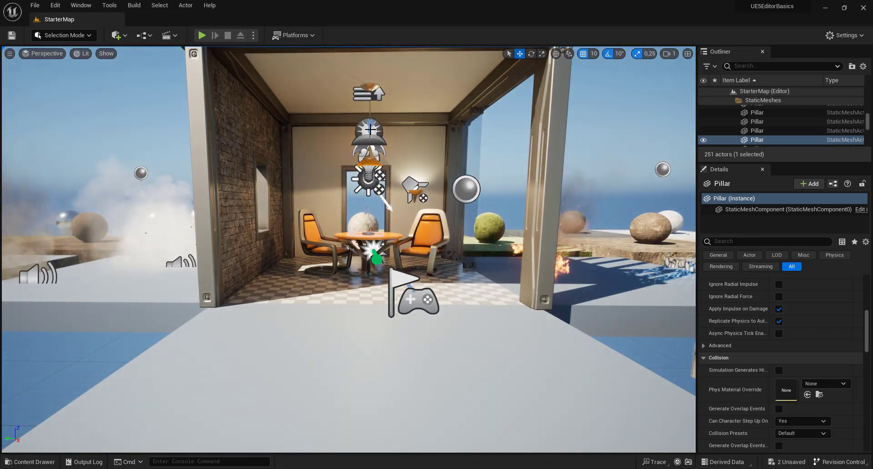
left_click(370, 130)
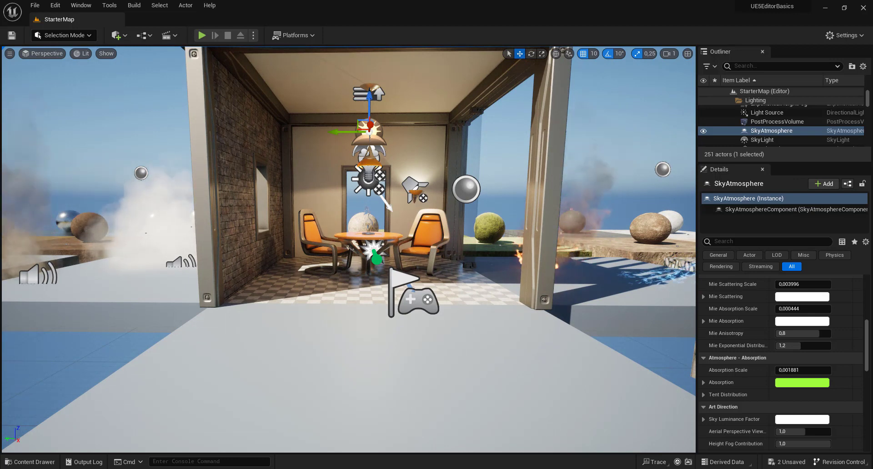
left_click(369, 132)
left_click(367, 178)
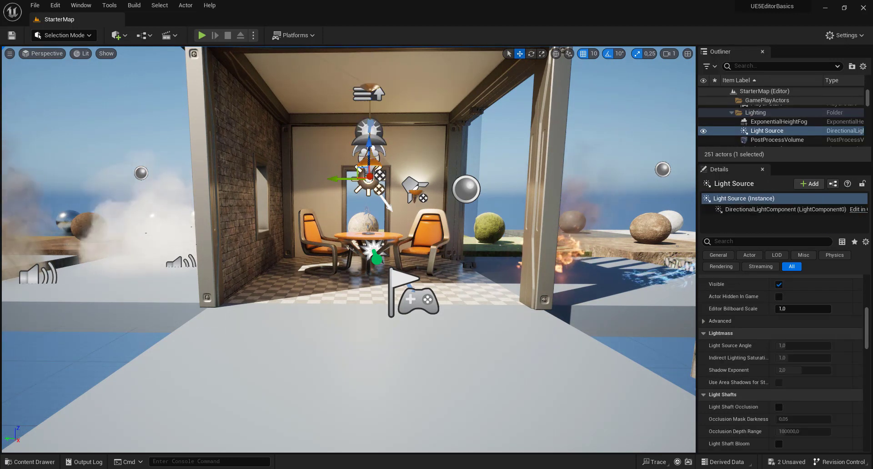
Review ExponentialHeightFog, SkyAtmosphere and SkyLight properties, then frame the SkyLight near the building
left_click(368, 93)
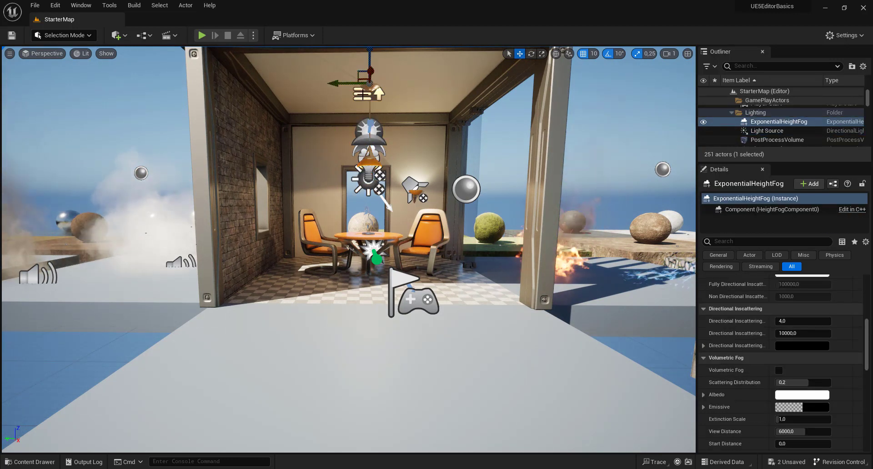
left_click(359, 128)
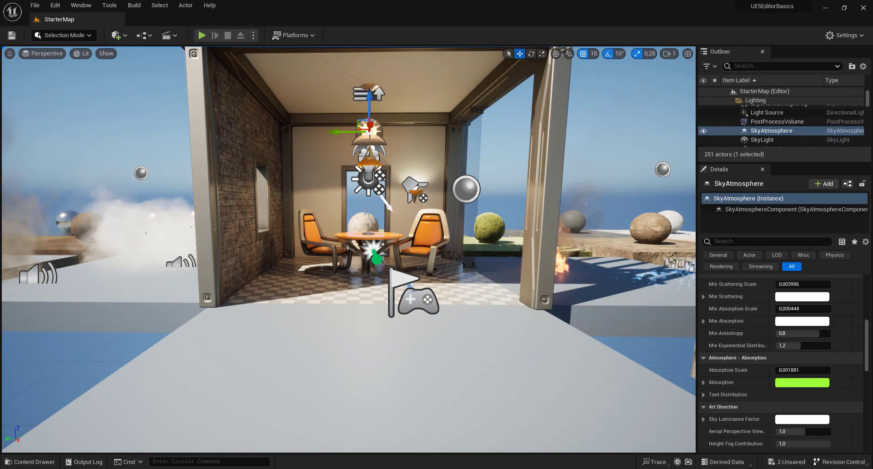
left_click(773, 140)
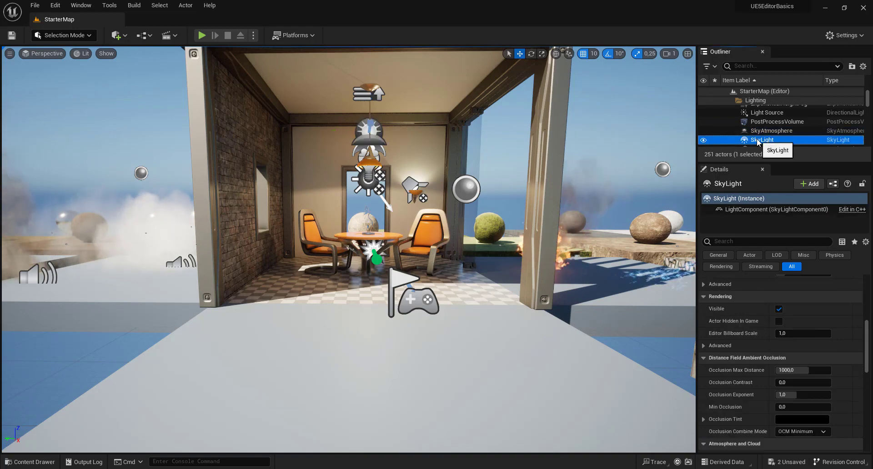
key("f")
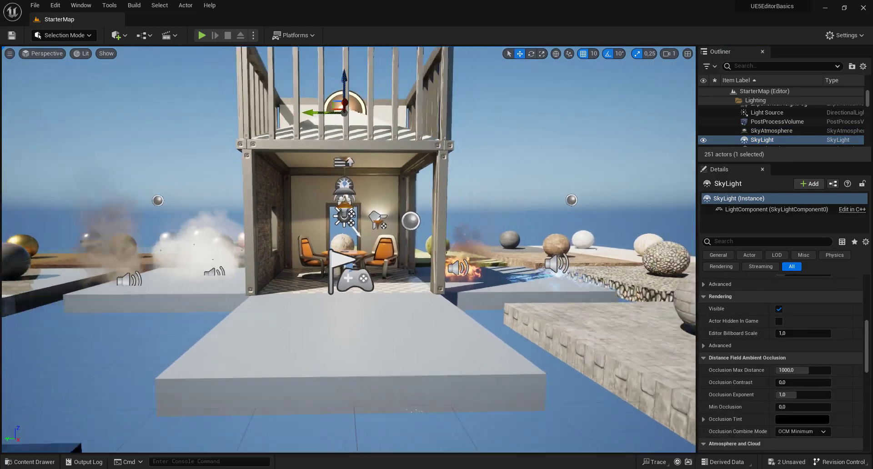
right_click_drag(461, 173, 460, 173)
Turn on Game View, toggle it with G, and focus the view into the house interior
left_click(10, 53)
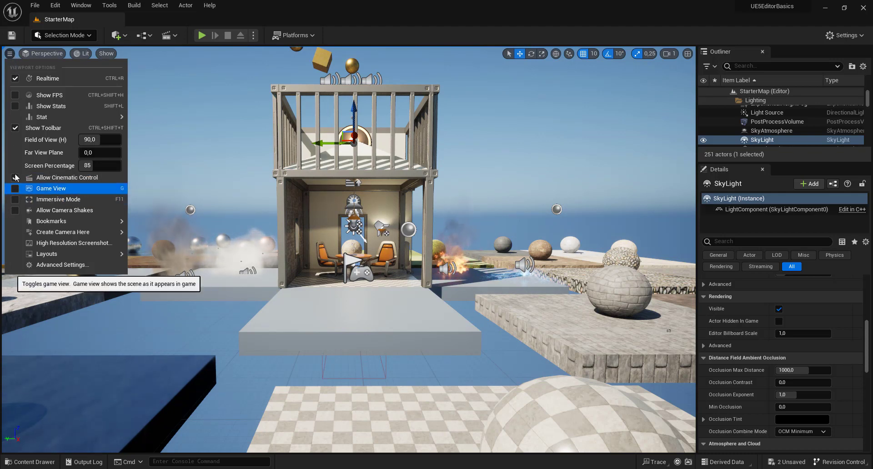
left_click(15, 189)
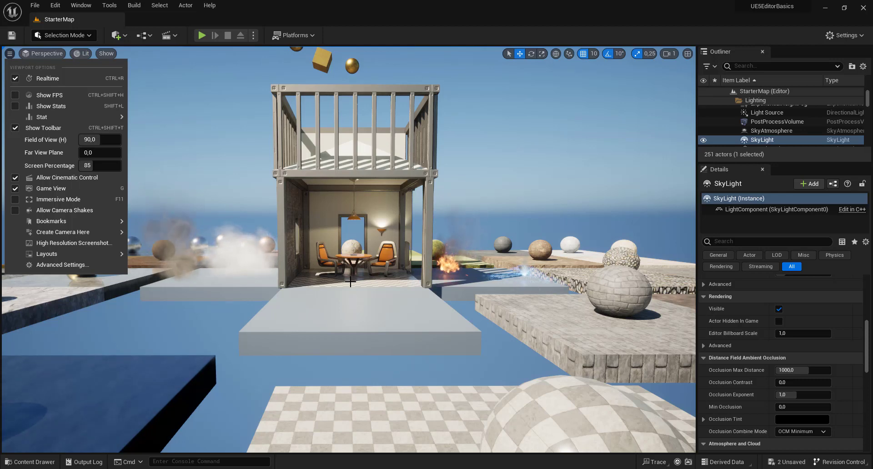
left_click(360, 290)
left_click(382, 309)
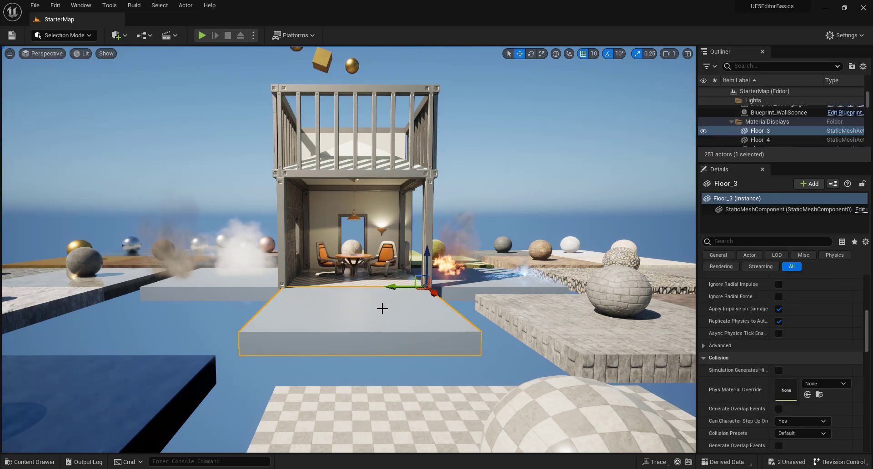
key("g")
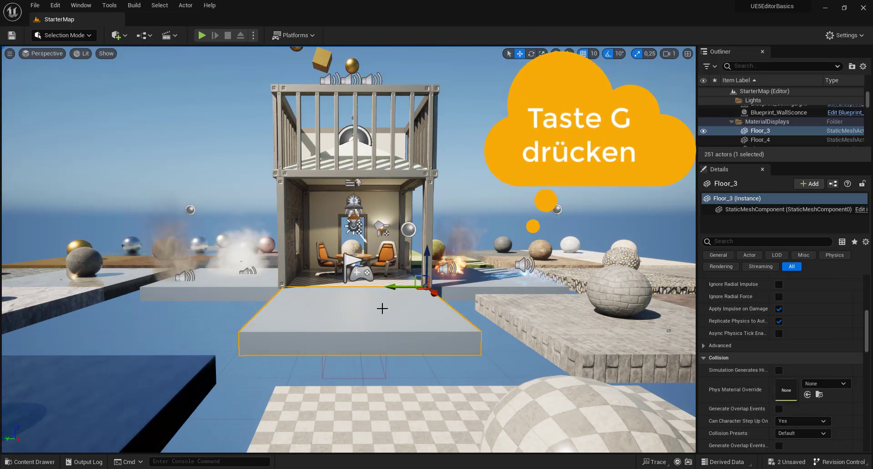
key("g")
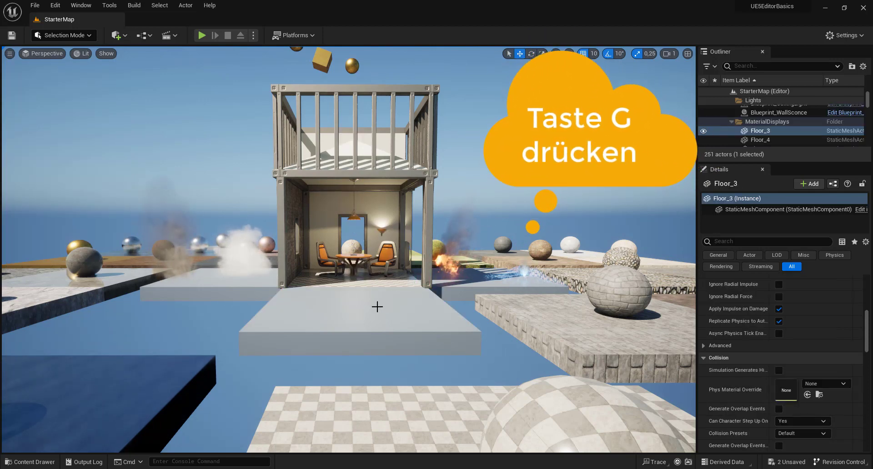
key("f")
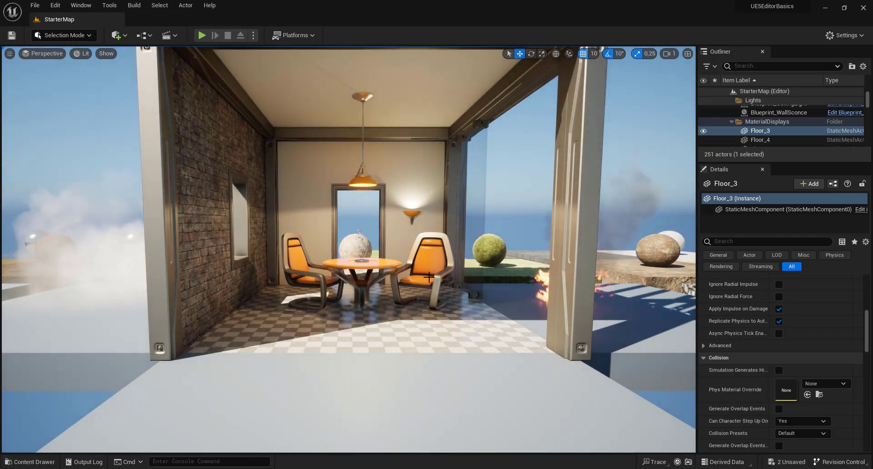
Select the right-hand chair, move it forward and left, and snap it to the floor with End
left_click(429, 276)
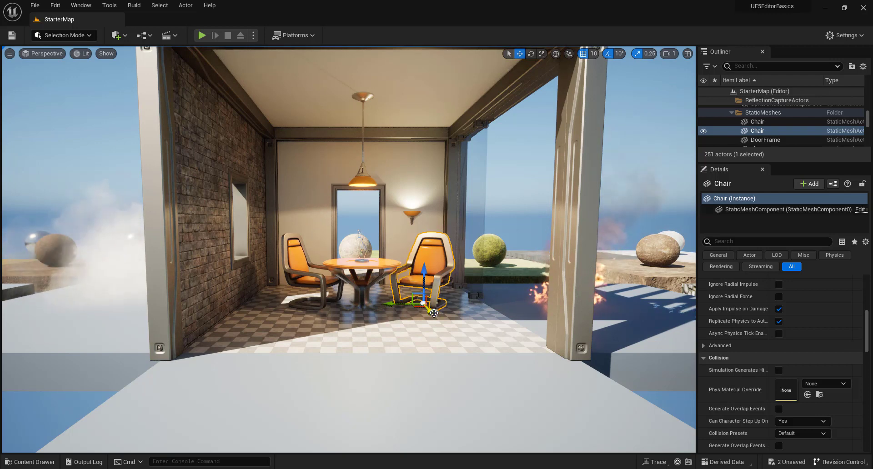
left_click_drag(433, 313, 473, 384)
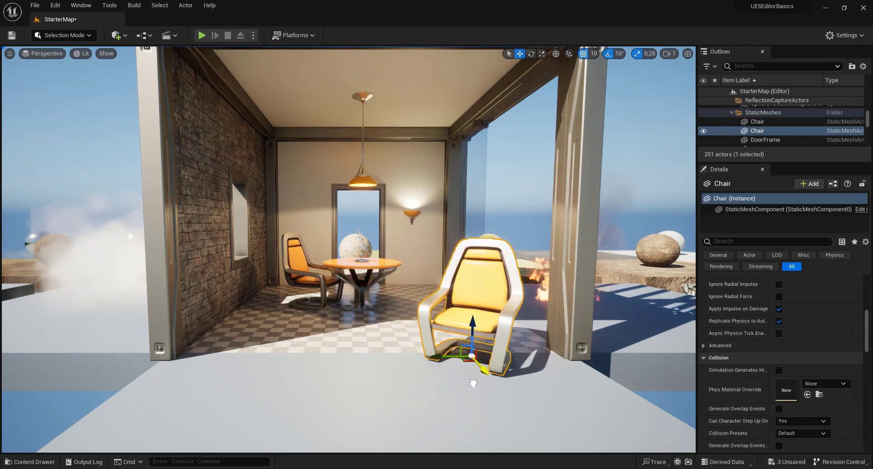
mouse_move(440, 357)
left_mouse_down()
mouse_move(353, 358)
mouse_move(376, 248)
left_mouse_up()
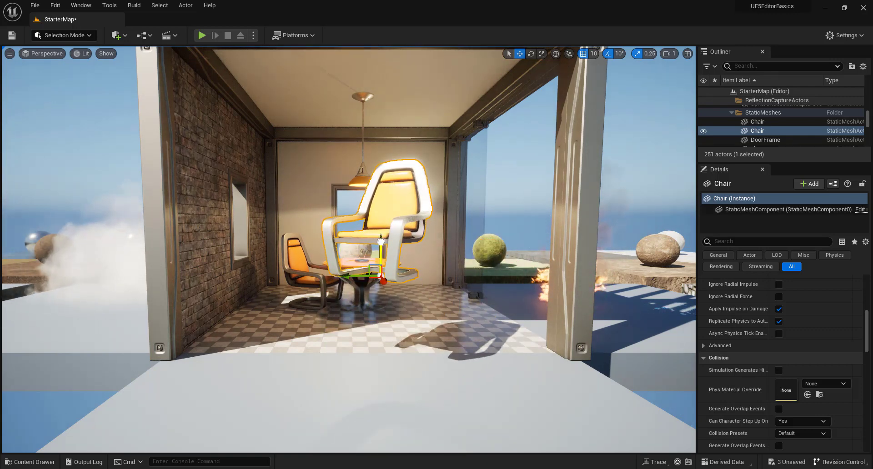
left_click_drag(381, 241, 373, 269)
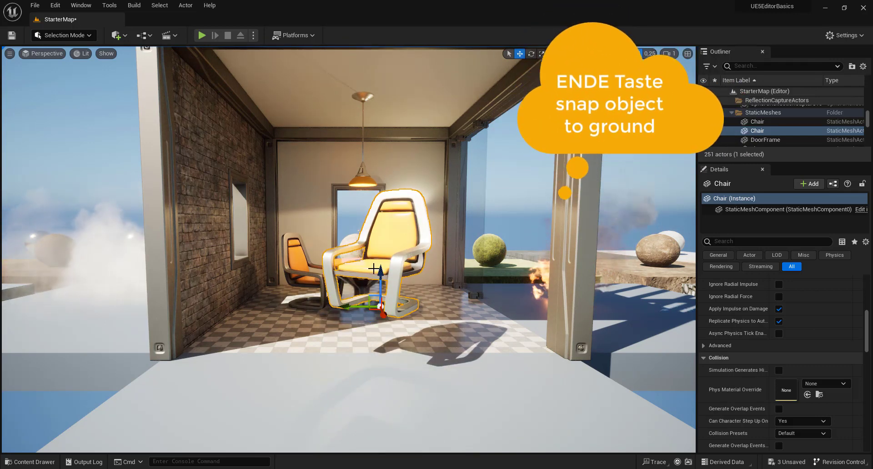
key("End")
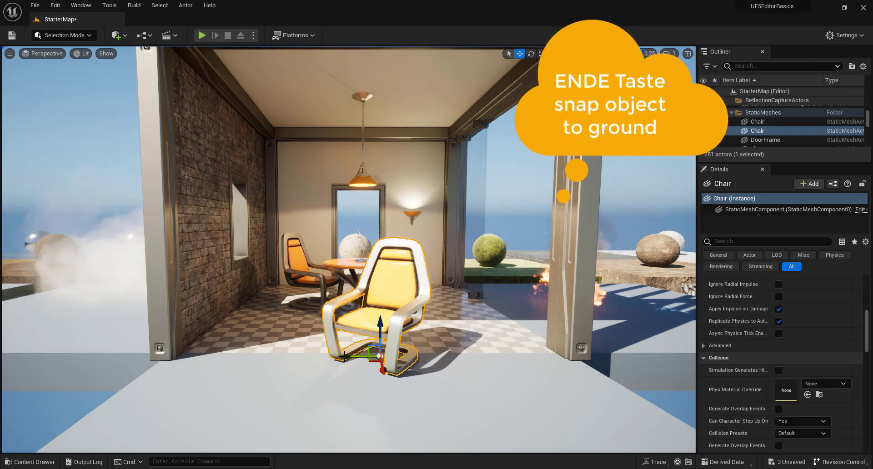
Slide the chair along the floor until it stands forward, outside the room
left_click_drag(344, 357, 412, 356)
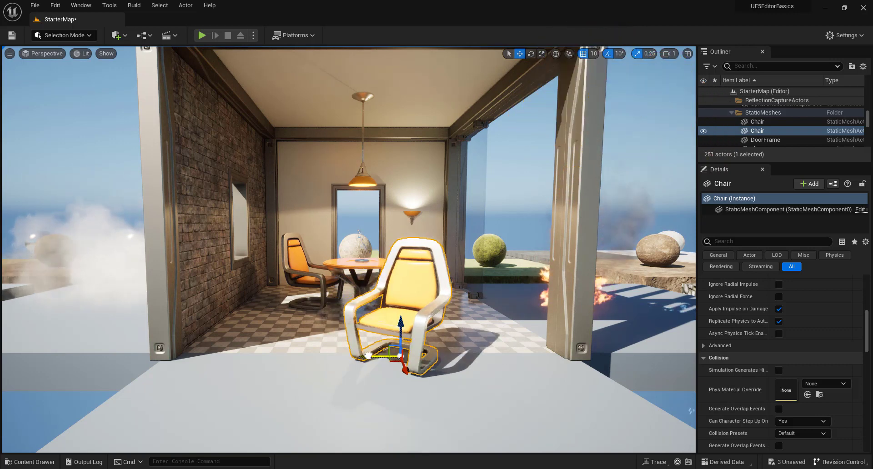
mouse_move(463, 374)
left_mouse_down()
mouse_move(455, 356)
mouse_move(458, 370)
left_mouse_up()
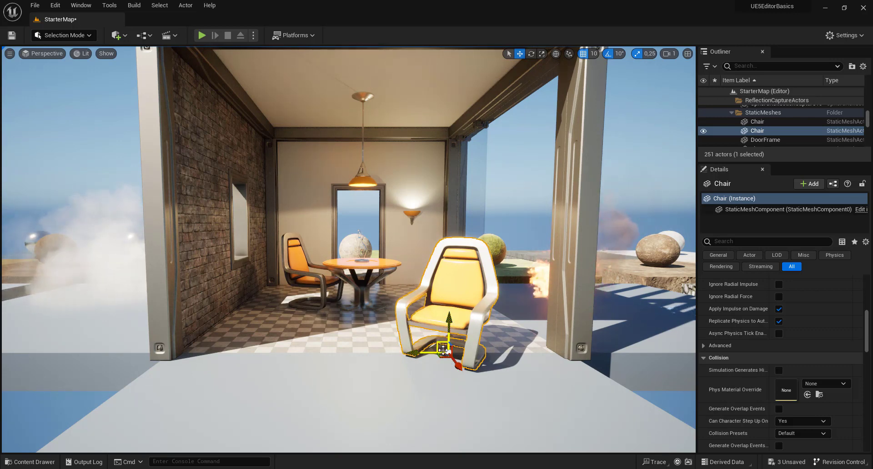
mouse_move(438, 344)
left_mouse_down()
mouse_move(342, 294)
mouse_move(358, 304)
left_mouse_up()
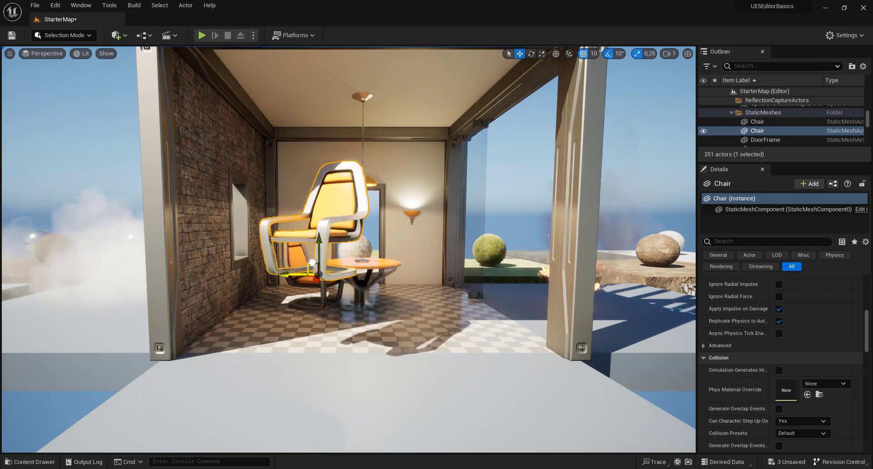
mouse_move(358, 305)
left_mouse_down()
mouse_move(358, 344)
mouse_move(255, 355)
left_mouse_up()
Zoom in on the chair and set the viewport camera speed to 0,33
scroll(418, 273, "up", 5)
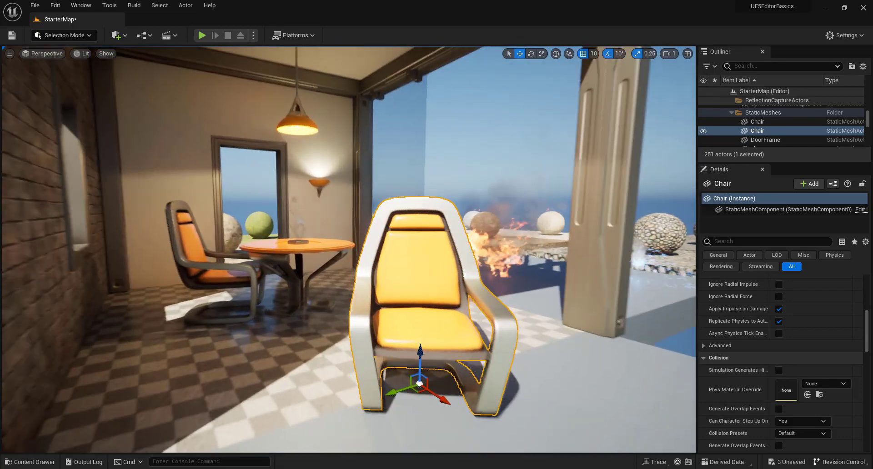
scroll(349, 250, "down", 5)
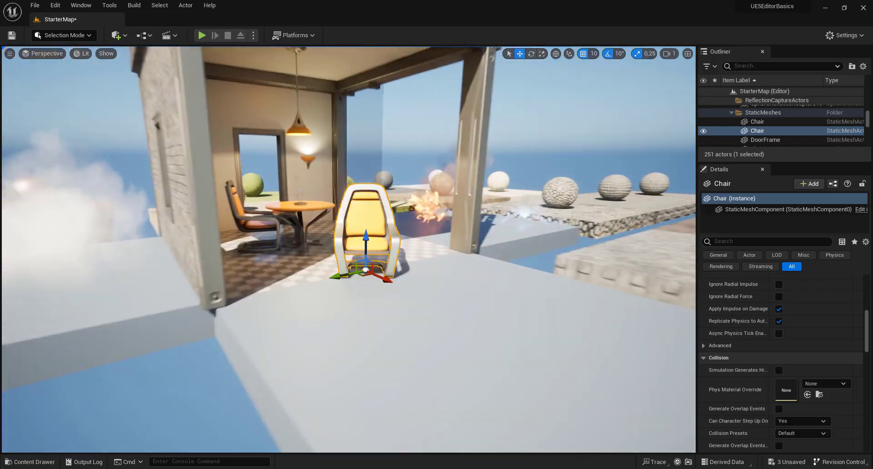
scroll(348, 250, "up", 3)
scroll(478, 276, "up", 3)
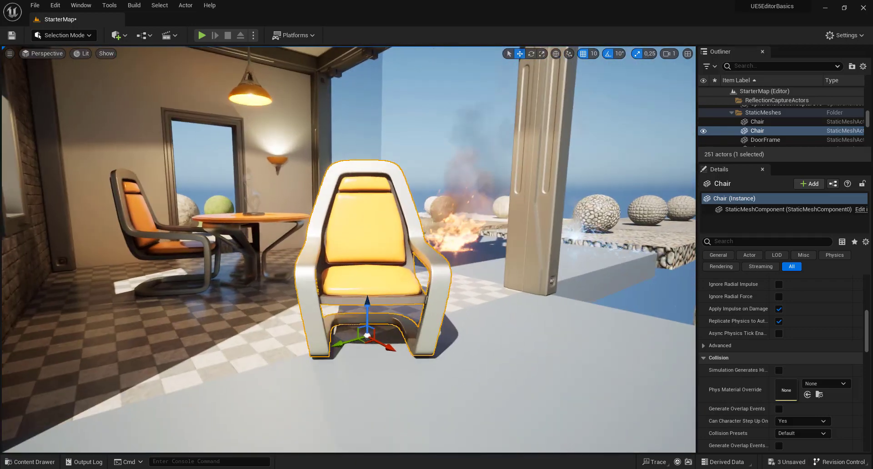
left_click(670, 54)
left_click(686, 74)
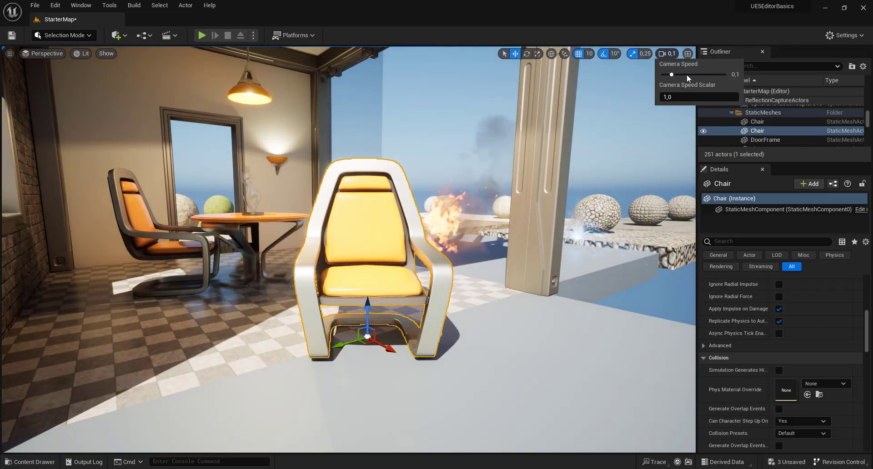
Fly closer, nudge the chair slightly forward and right, and switch to the Rotate tool
right_click_drag(513, 267, 541, 274)
key("s")
key("w")
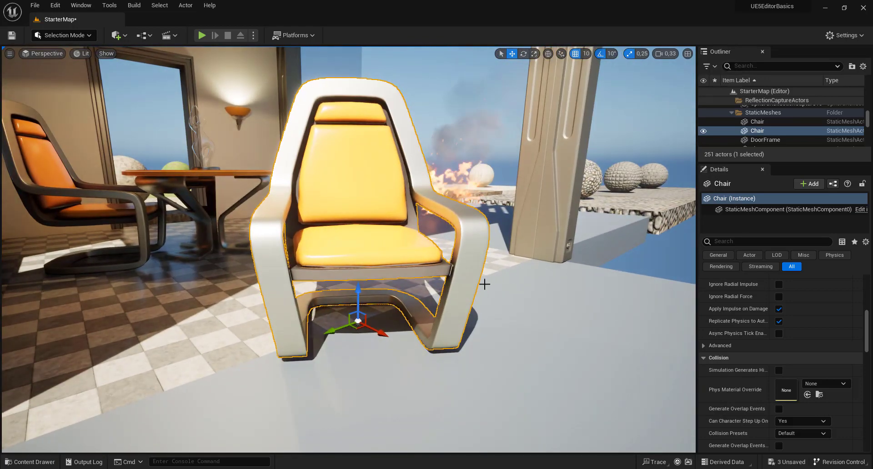
mouse_move(364, 320)
left_mouse_down()
mouse_move(385, 311)
mouse_move(377, 332)
mouse_move(394, 348)
mouse_move(388, 320)
mouse_move(393, 337)
left_mouse_up()
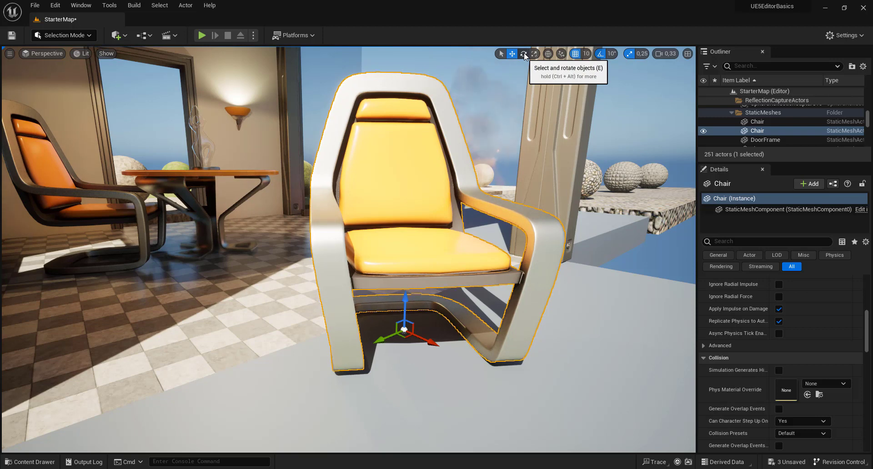
left_click(524, 52)
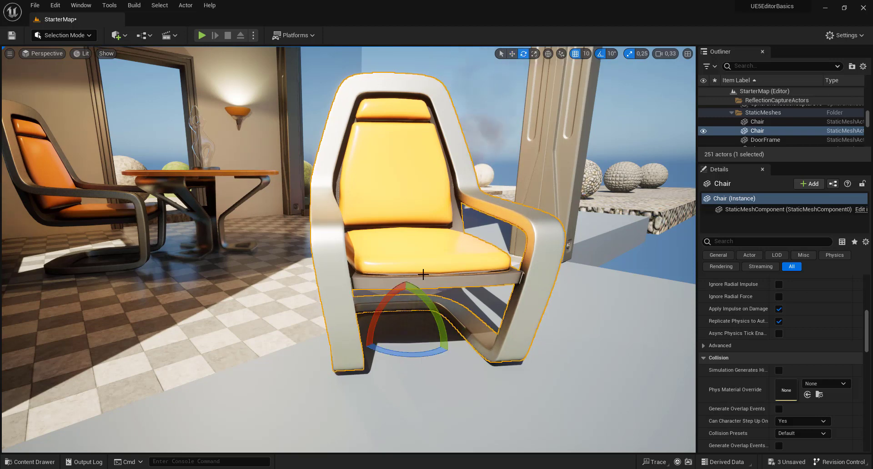
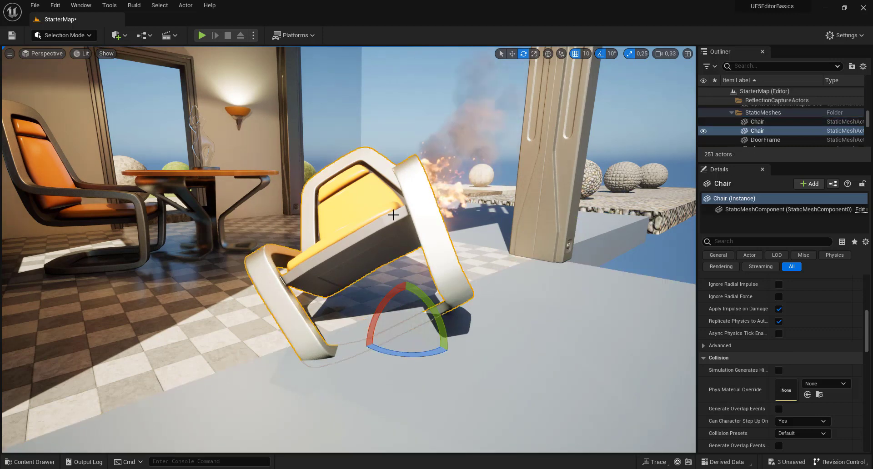
Try a -40° chair rotation, undo all its rotations and moves, then reselect the chair
mouse_move(376, 315)
left_mouse_down()
mouse_move(409, 282)
mouse_move(361, 313)
left_mouse_up()
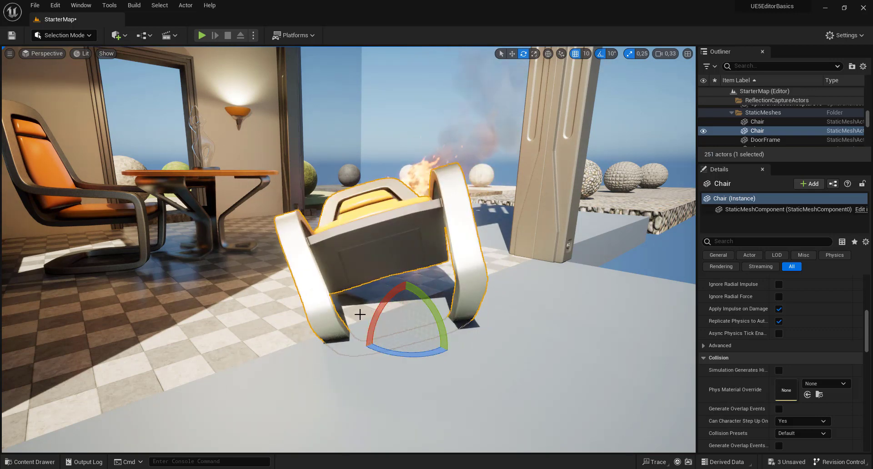
key("ctrl+z")
key("ctrl+z")
key("ctrl+z")
key("ctrl+z")
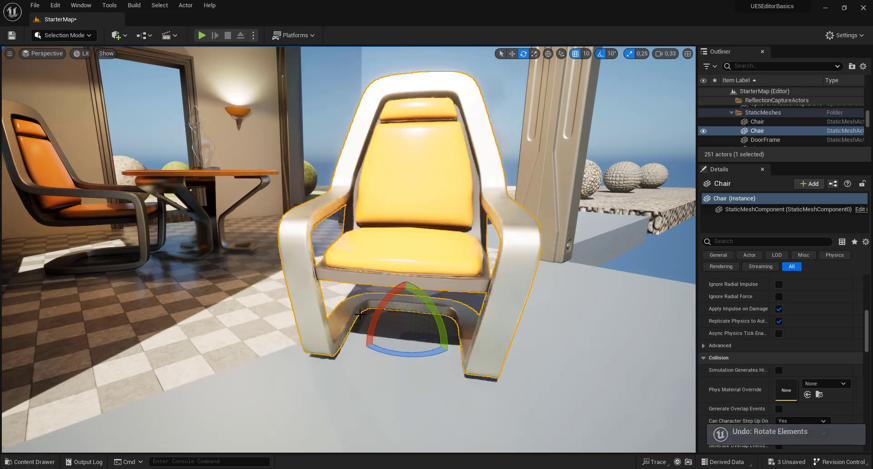
key("ctrl+z")
key("ctrl+z")
key("ctrl+z")
key("ctrl+z")
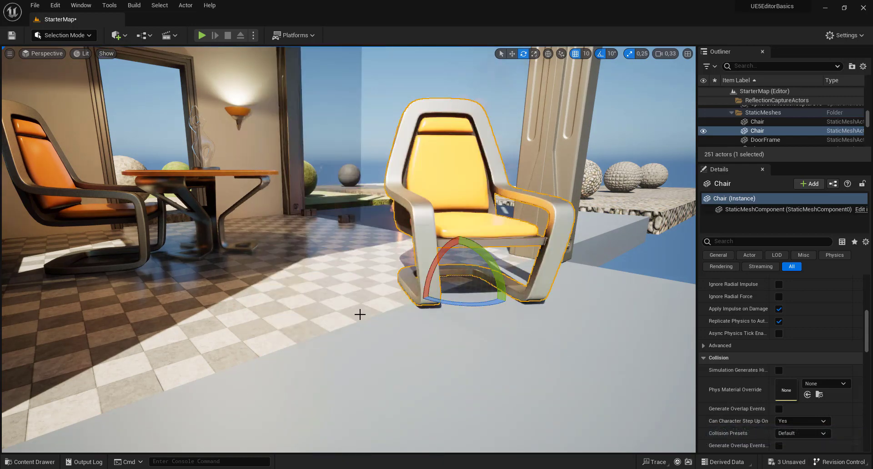
key("ctrl+z")
key("ctrl+z")
key("ctrl+z")
key("ctrl+z")
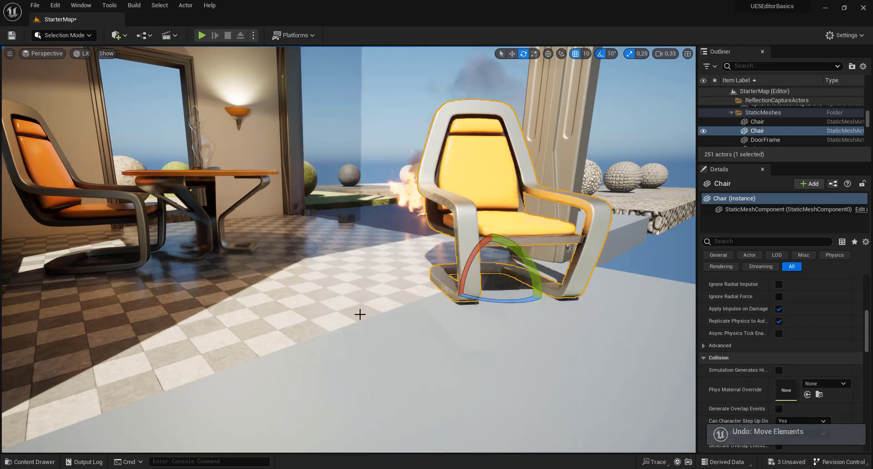
key("ctrl+z")
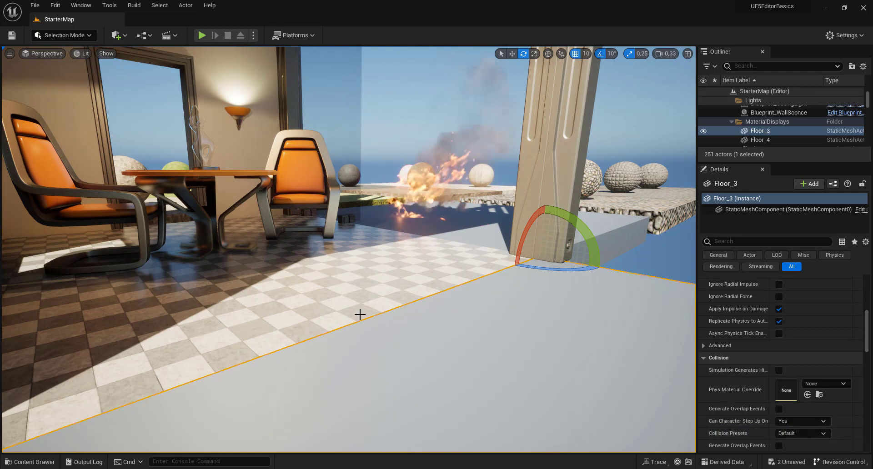
mouse_move(405, 321)
right_mouse_down()
mouse_move(309, 318)
mouse_move(394, 326)
right_mouse_up()
left_click(393, 327)
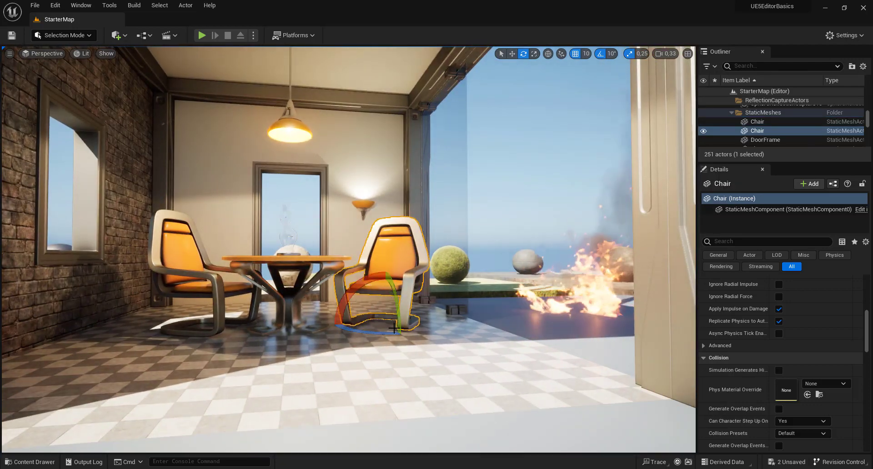
Shift the chair closer and to the right, then switch from Rotate to the Scale gizmo
left_click_drag(394, 329, 467, 377)
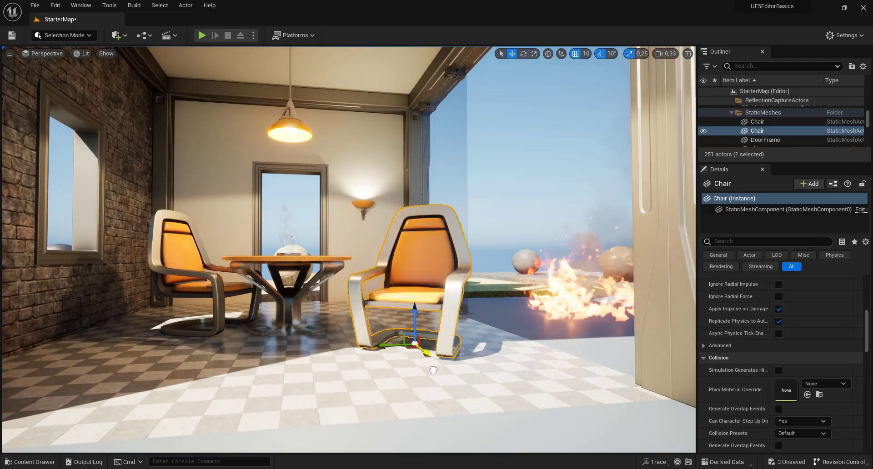
left_click(527, 54)
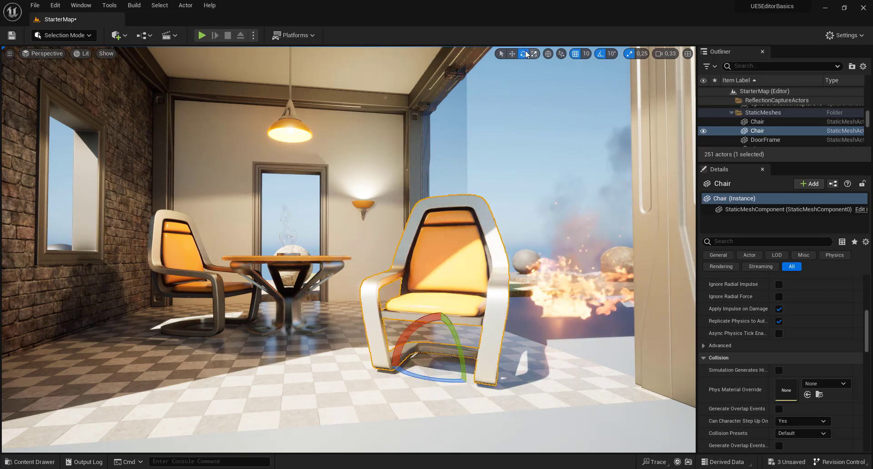
left_click(535, 54)
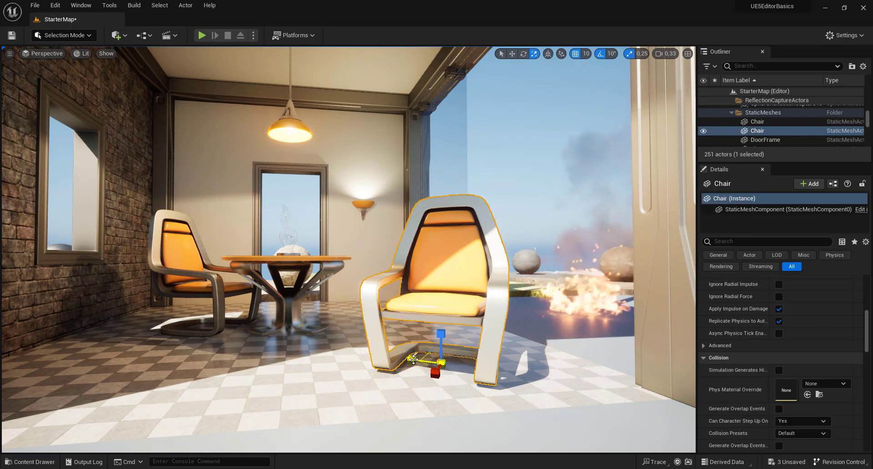
Stretch the chair wider, taller and uniformly larger, then undo the last two scalings
left_click_drag(412, 360, 391, 362)
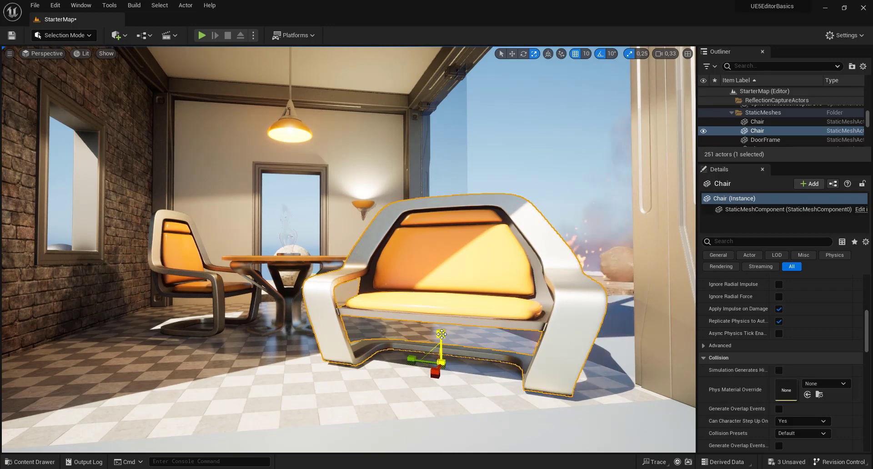
left_click_drag(441, 334, 442, 282)
mouse_move(435, 373)
left_mouse_down()
mouse_move(459, 359)
mouse_move(409, 368)
mouse_move(459, 351)
left_mouse_up()
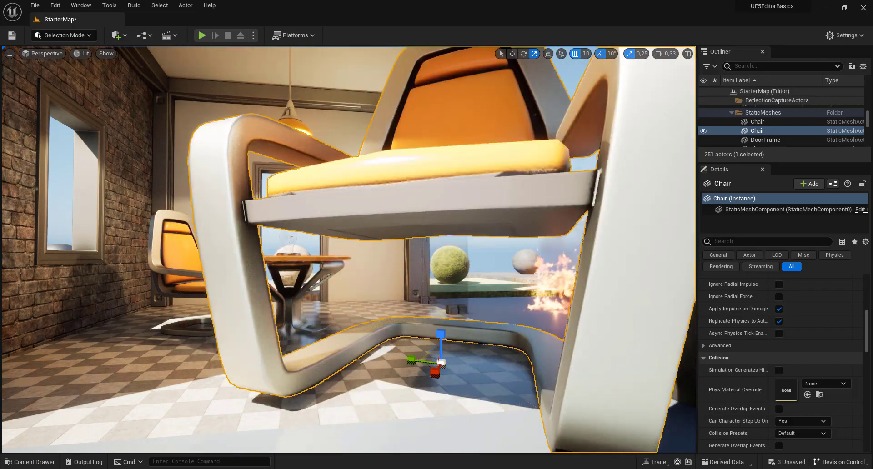
key("ctrl+z")
key("ctrl+z")
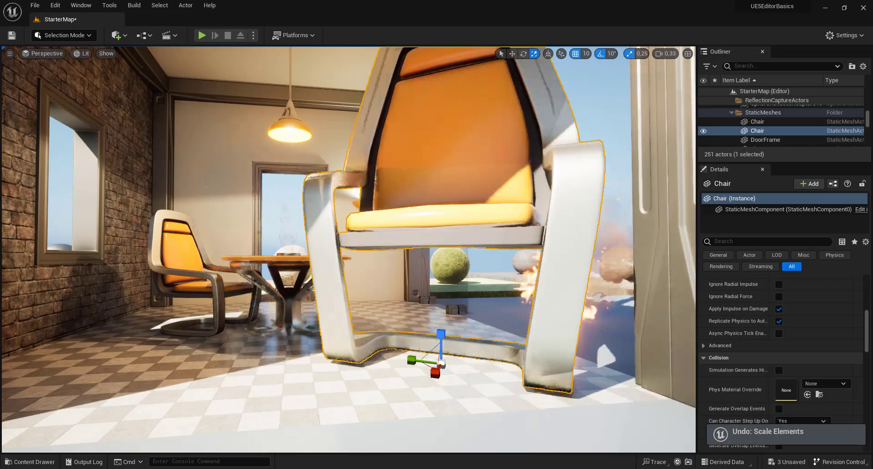
key("ctrl+z")
key("ctrl+z")
key("ctrl+z")
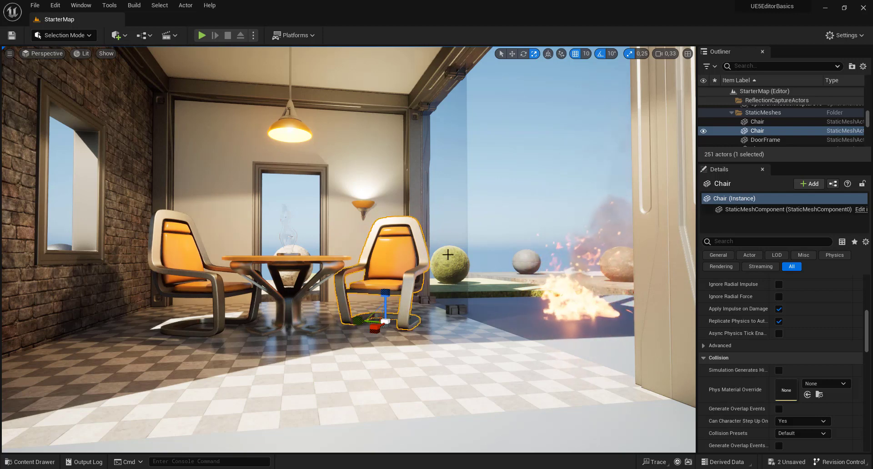
Cycle the chair's gizmo through Select, Rotate, Move (W) and Scale (R), zooming in on the chair
left_click(501, 53)
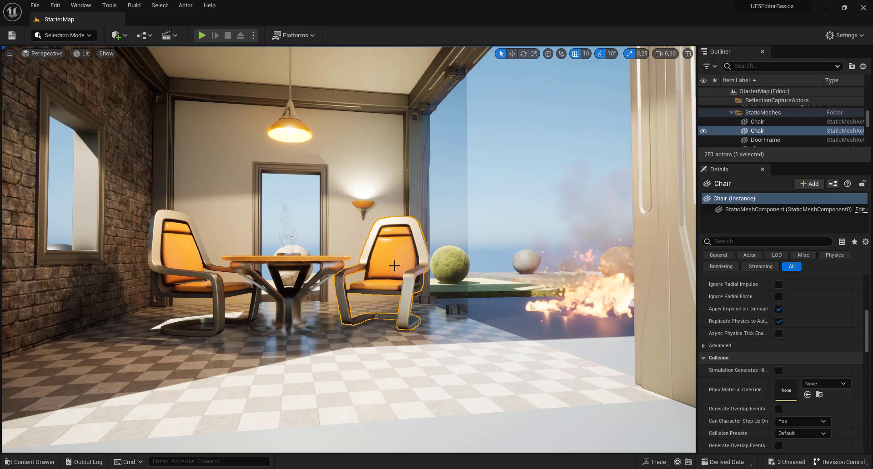
left_click(526, 55)
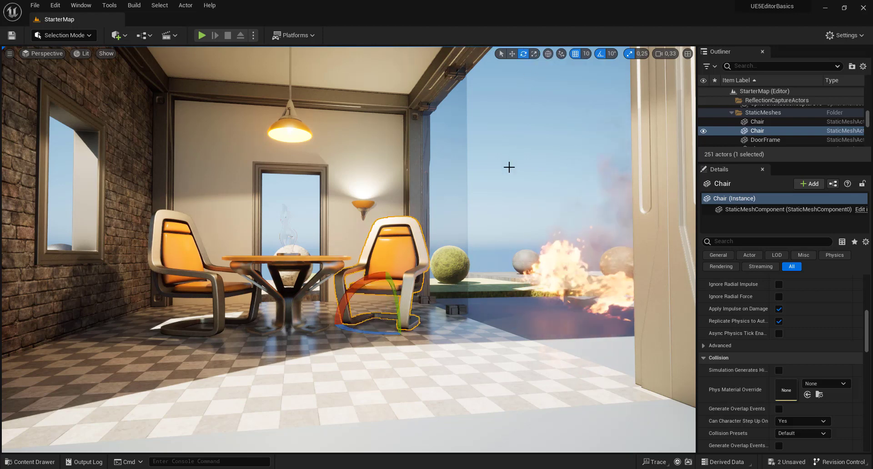
key("w")
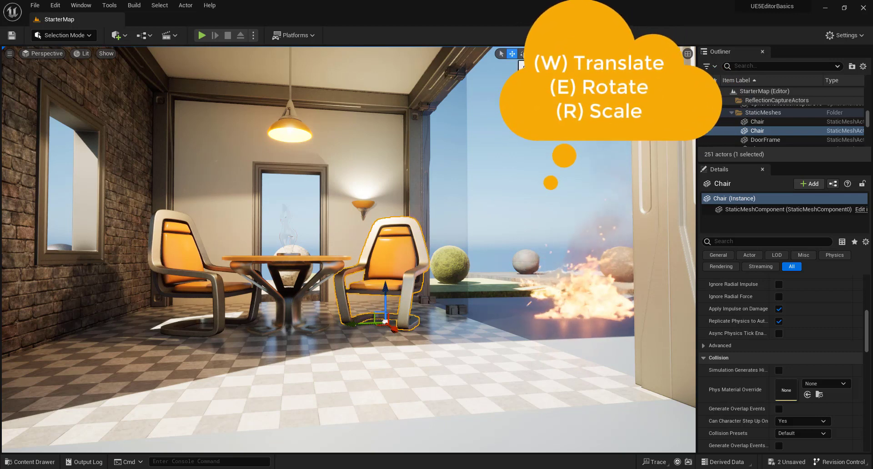
left_click(523, 54)
key("r")
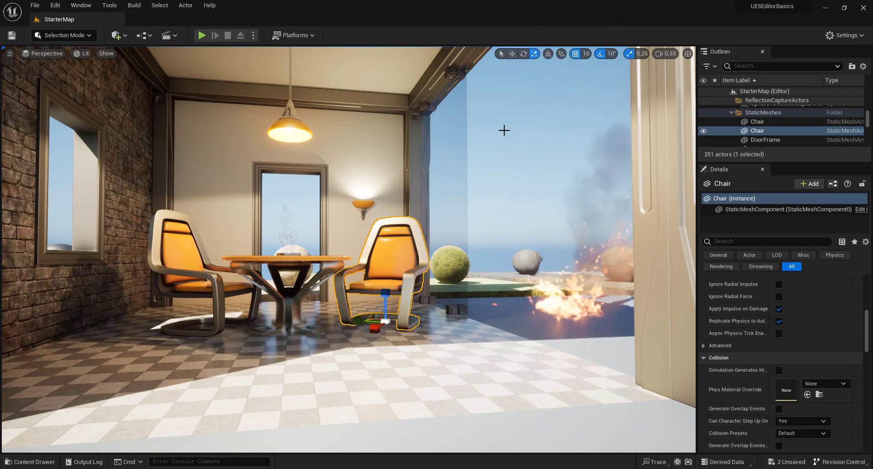
right_click_drag(503, 131, 503, 118)
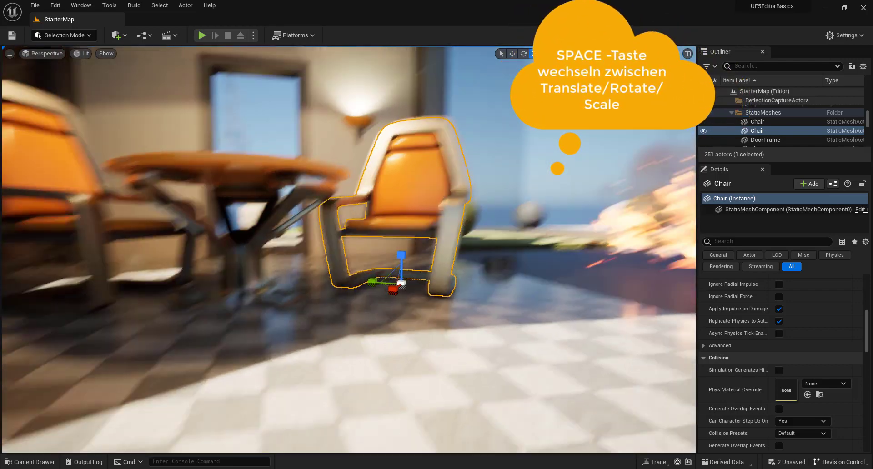
right_click_drag(462, 186, 462, 186)
Use Space to cycle through Move, Rotate and Scale gizmos, ending on Move
key("space")
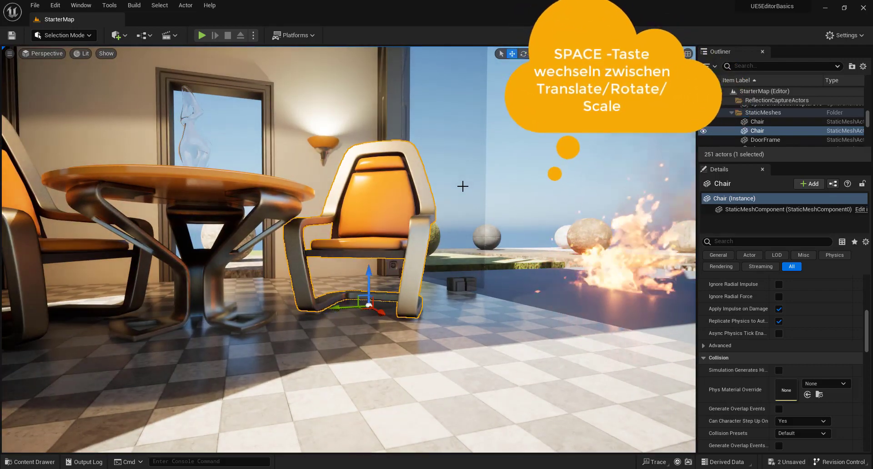
key("space")
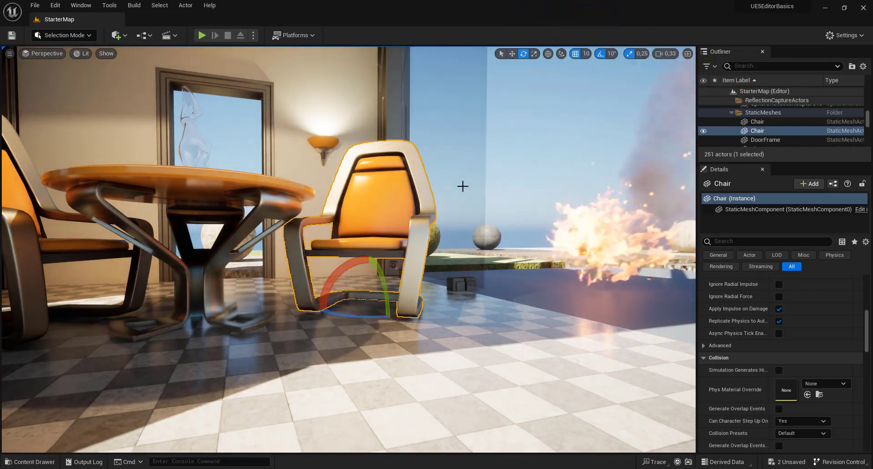
key("space")
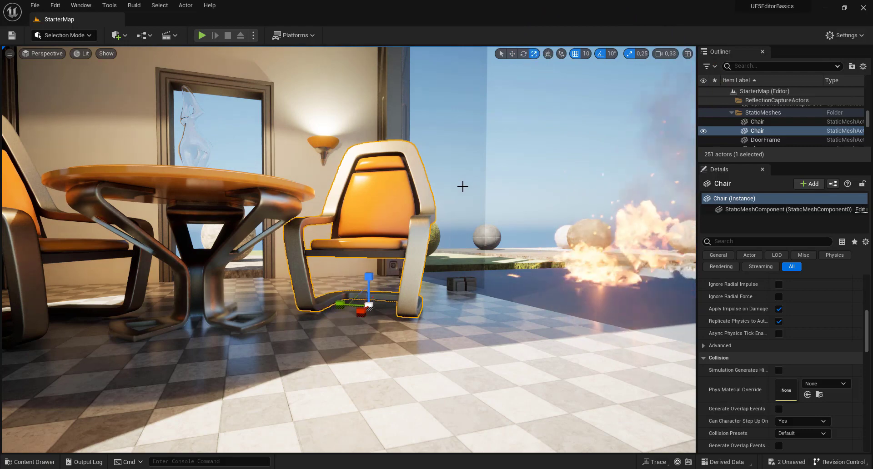
right_click_drag(463, 186, 462, 186)
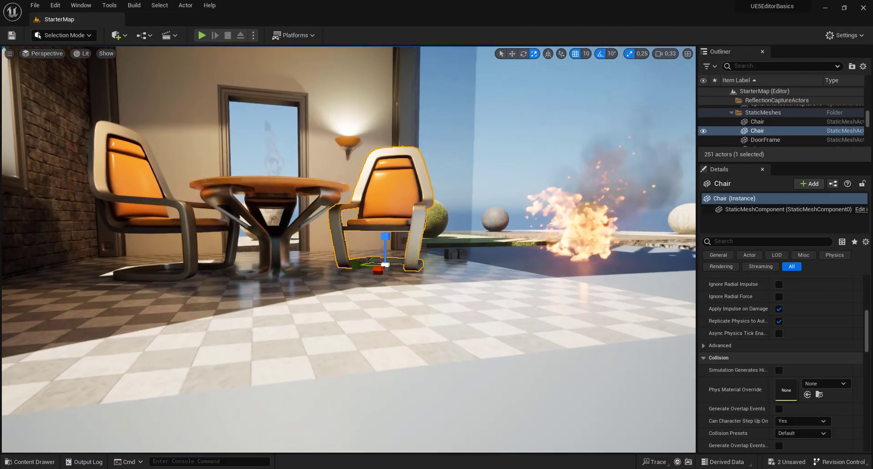
key("space")
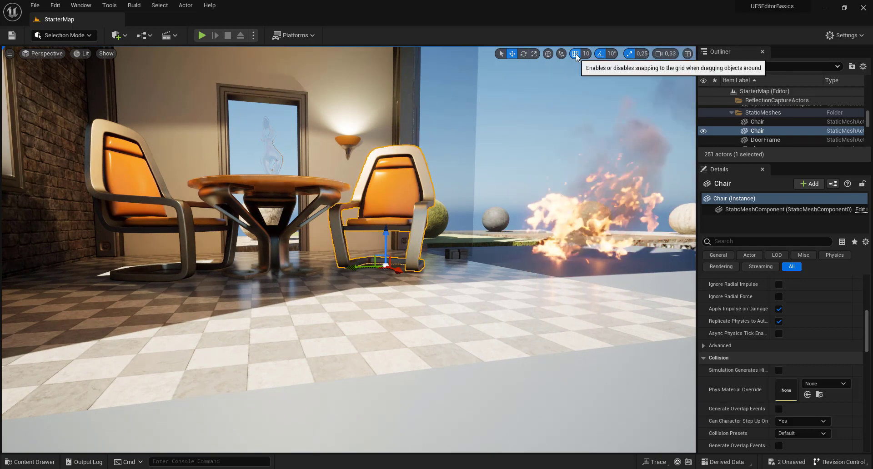
Toggle grid snapping off and back on, keeping the snap size at 10
left_click(576, 54)
left_click(587, 53)
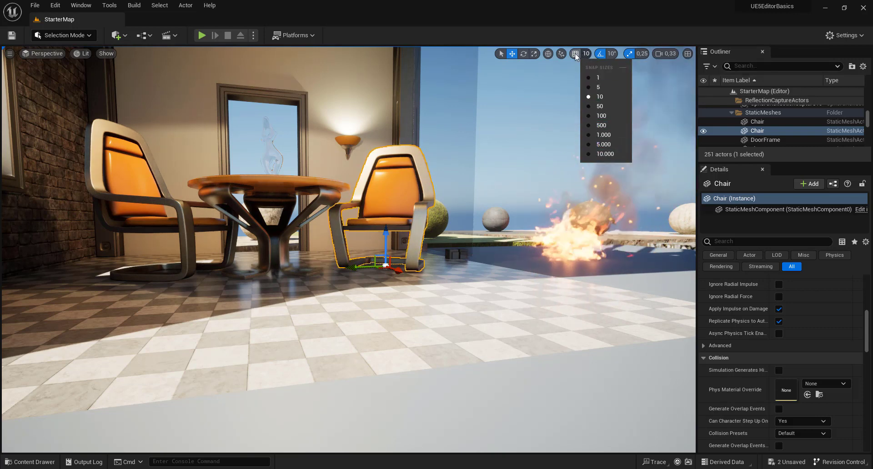
left_click(576, 54)
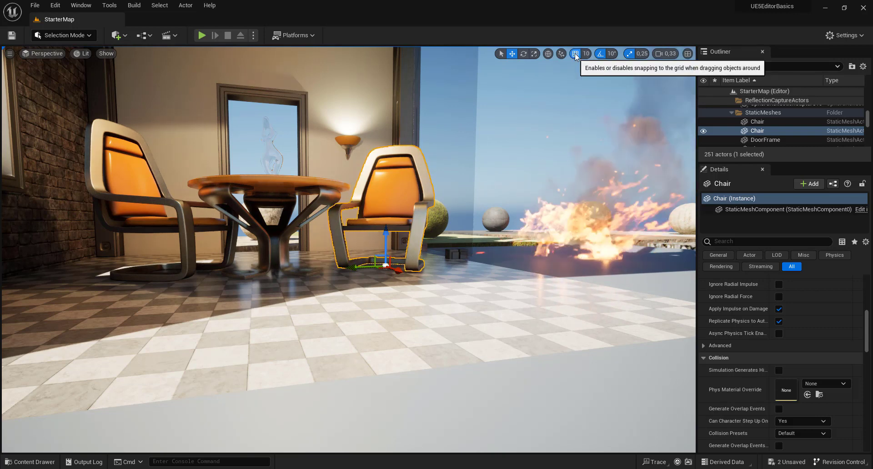
Select the chair and raise it along Z, then lower it back toward the floor
left_click(385, 234)
left_click(387, 226)
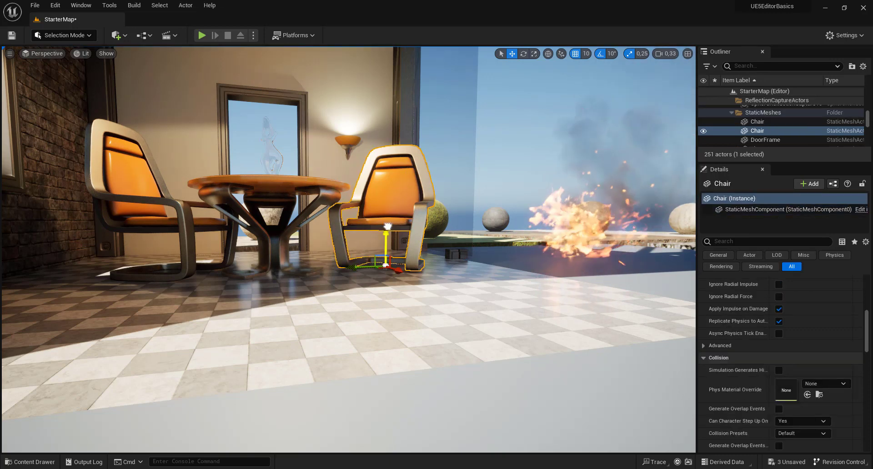
mouse_move(387, 226)
left_mouse_down()
mouse_move(392, 158)
mouse_move(397, 214)
left_mouse_up()
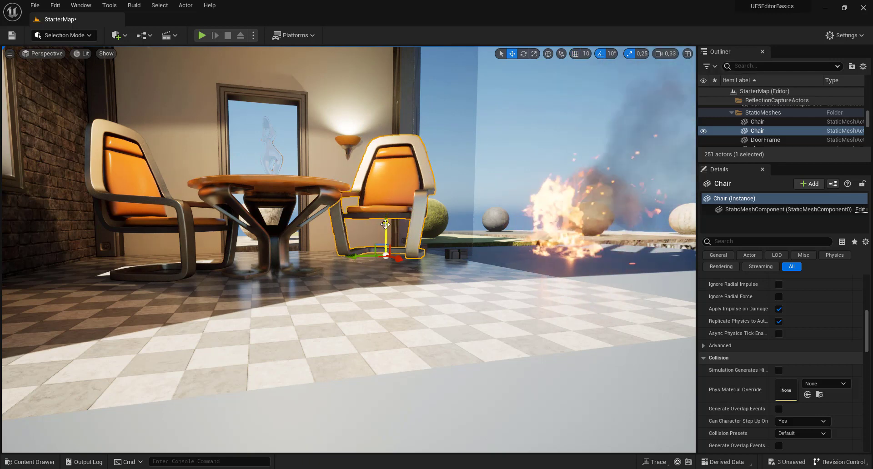
mouse_move(385, 224)
left_mouse_down()
mouse_move(382, 237)
mouse_move(389, 191)
mouse_move(390, 225)
left_mouse_up()
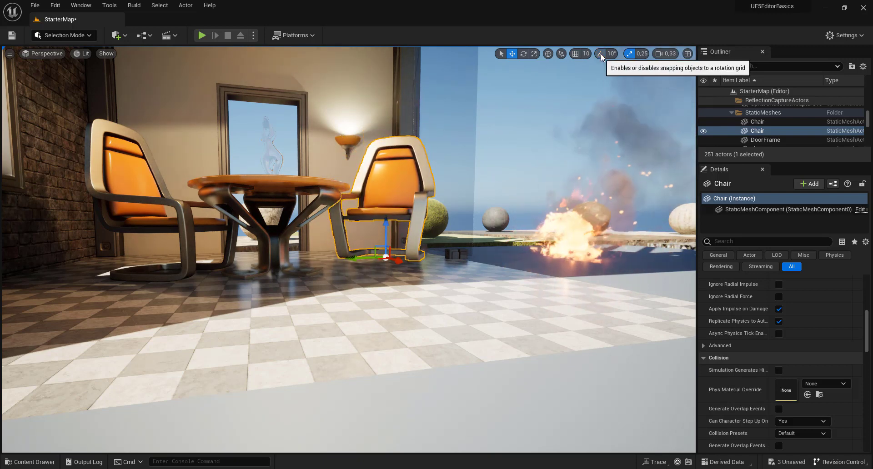
Reselect the chair in rotate mode and tilt it backward in 10° snapped steps
left_click(525, 53)
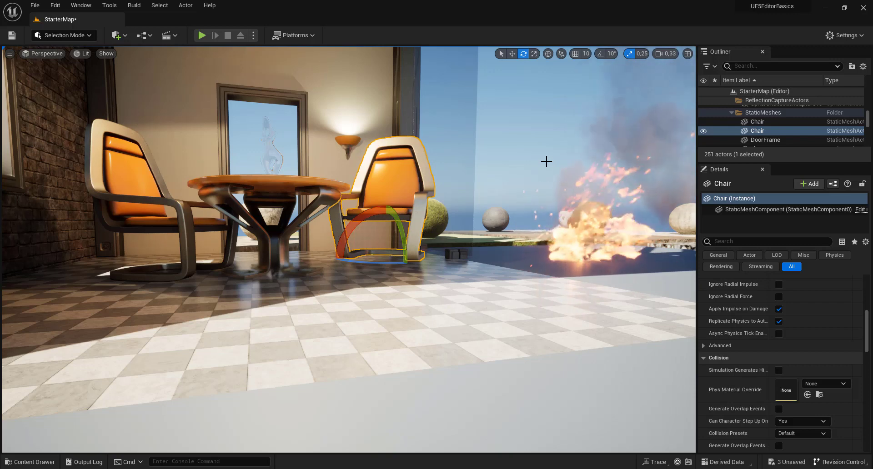
left_click(450, 186)
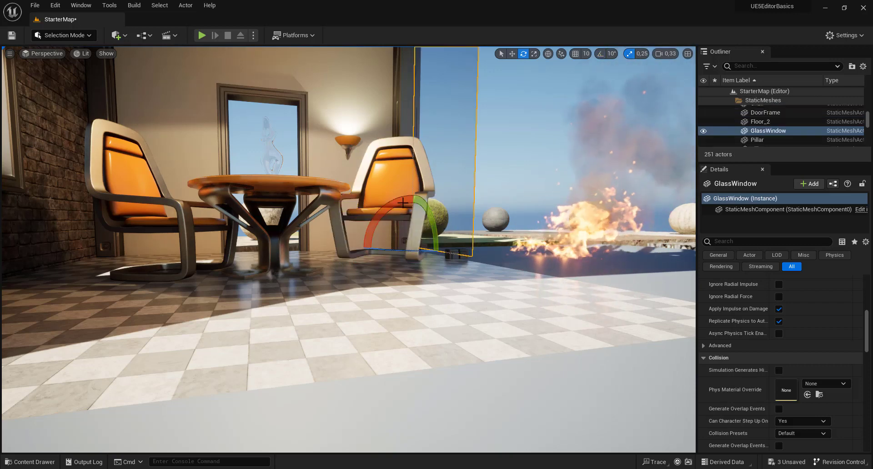
left_click(371, 180)
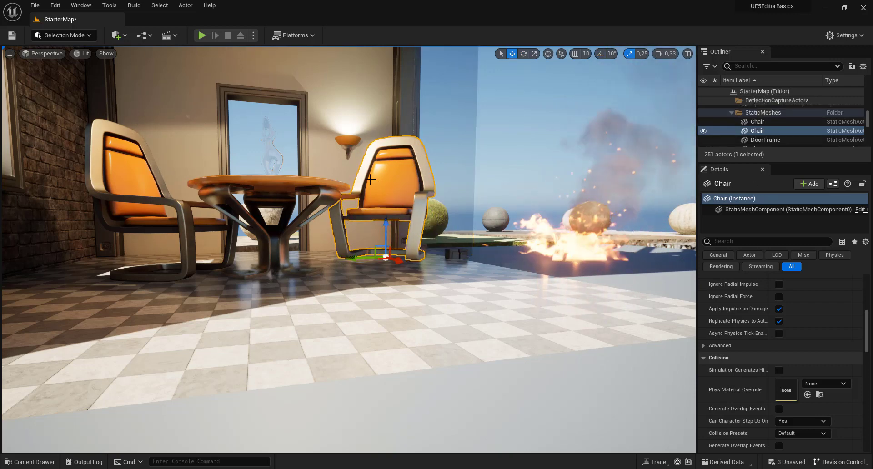
key("e")
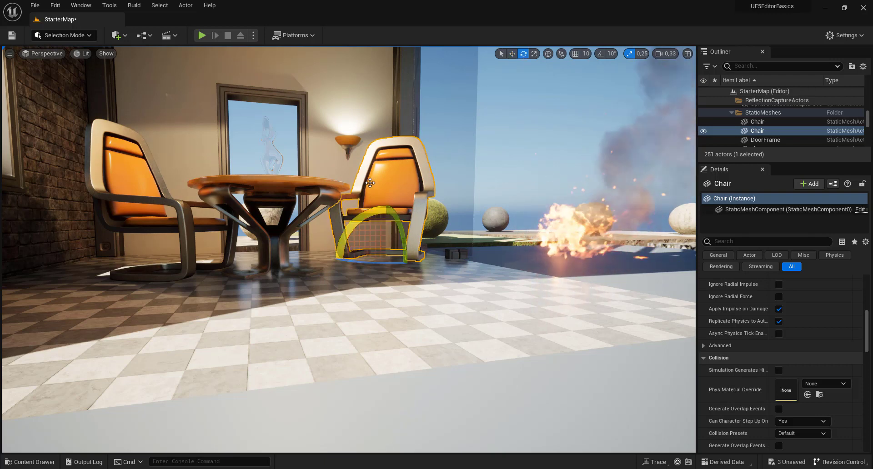
mouse_move(386, 208)
left_mouse_down()
mouse_move(400, 206)
mouse_move(387, 204)
left_mouse_up()
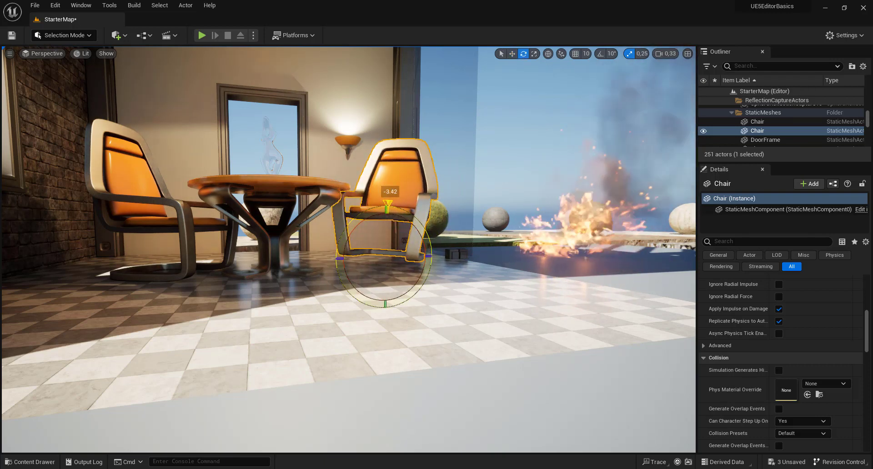
left_click_drag(387, 204, 412, 210)
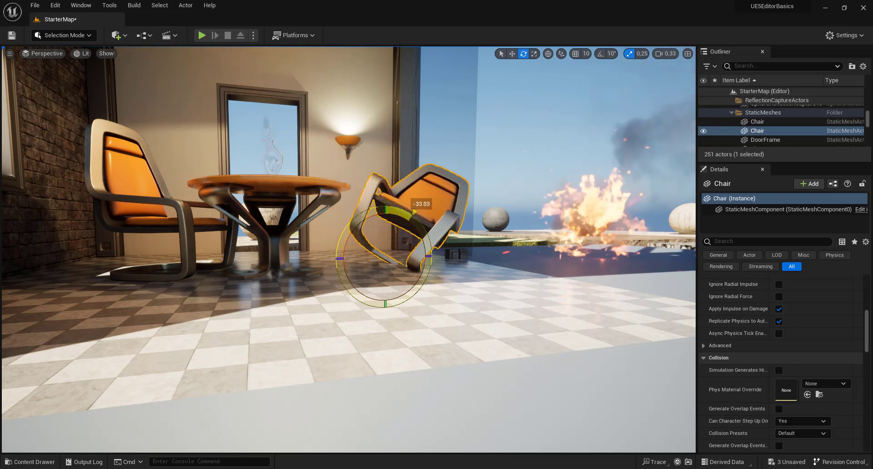
left_click_drag(412, 209, 412, 209)
Undo both rotations and the earlier move so the chair stands upright again
key("ctrl+z")
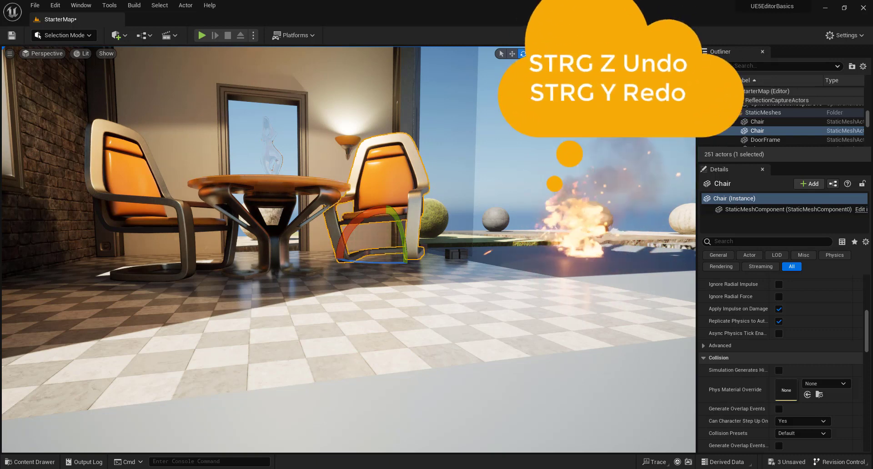
key("ctrl+z")
key("ctrl+z")
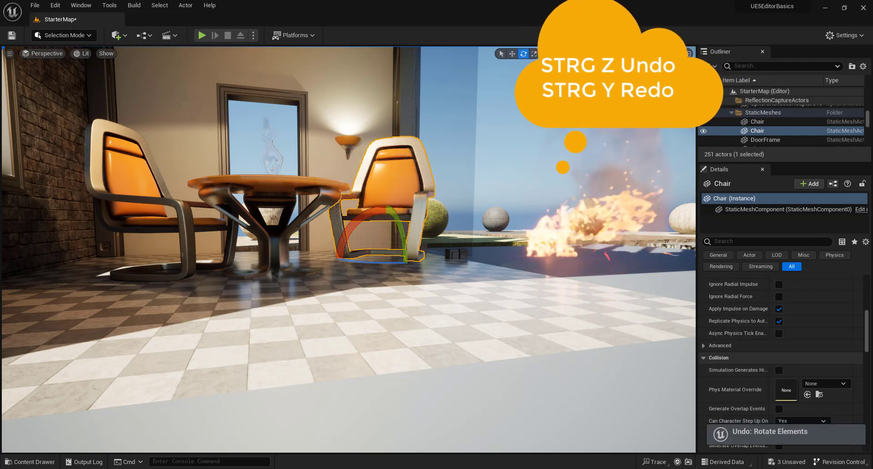
key("ctrl+z")
key("ctrl+z")
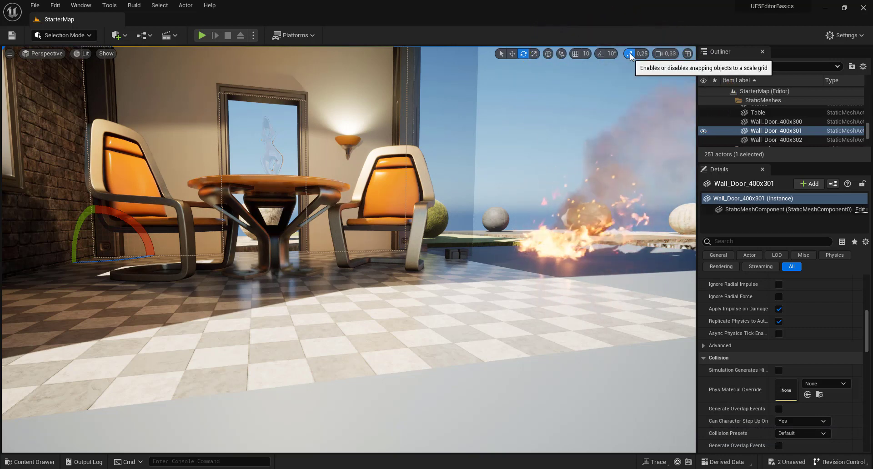
In scale mode, turn off scale snapping and stretch the chair's height freely
left_click(383, 205)
key("r")
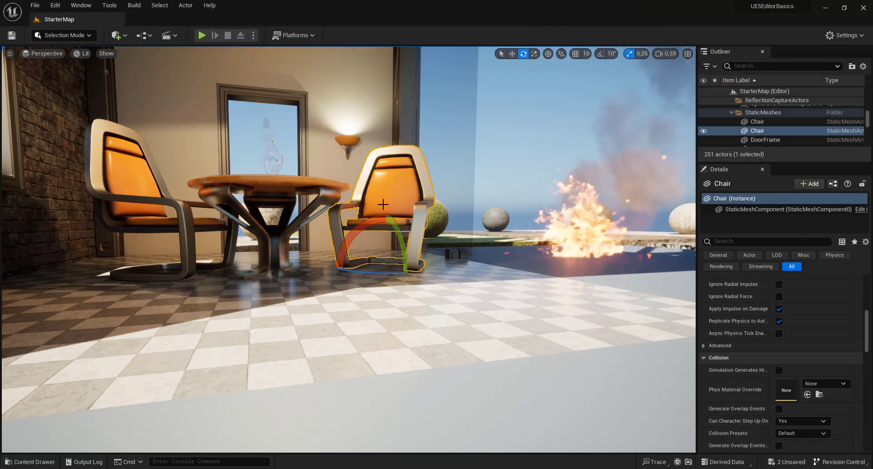
left_click_drag(385, 237, 385, 237)
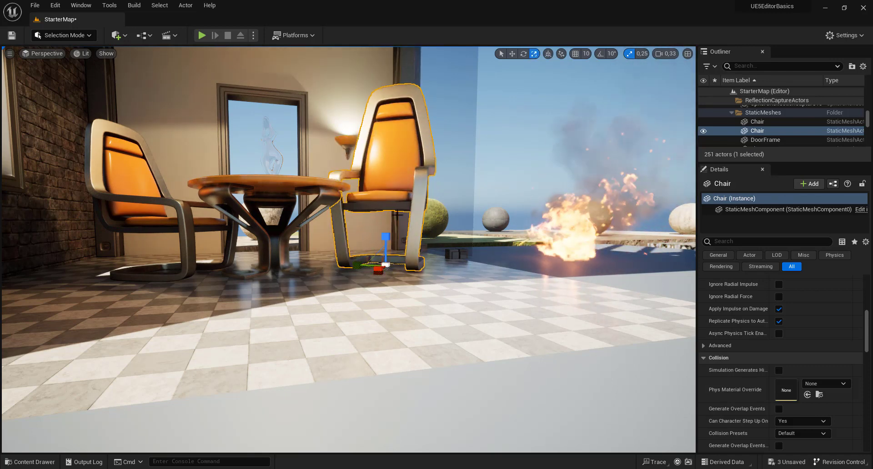
left_click(630, 54)
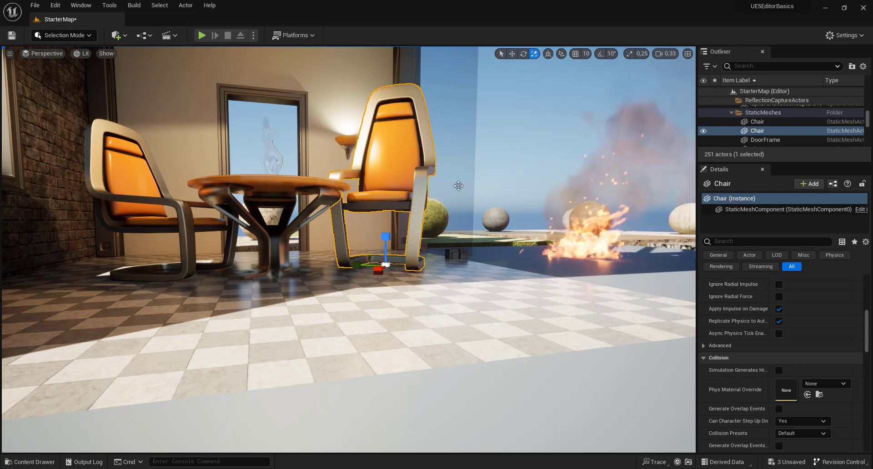
left_click_drag(385, 236, 431, 213)
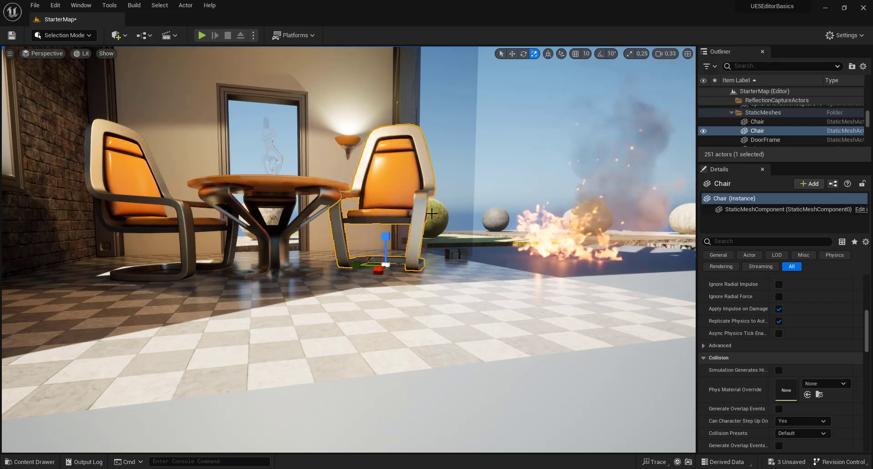
Review the scale snap (0.25), rotation snap (10°) and grid snap (10) value lists
left_click(643, 53)
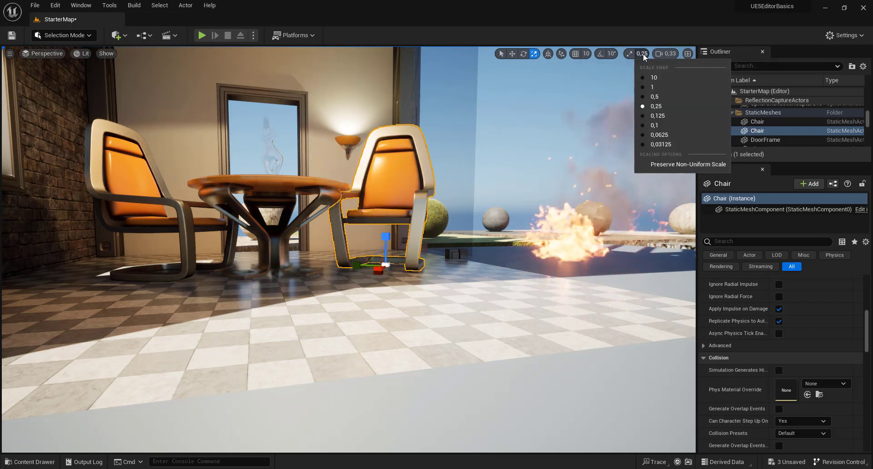
left_click(612, 53)
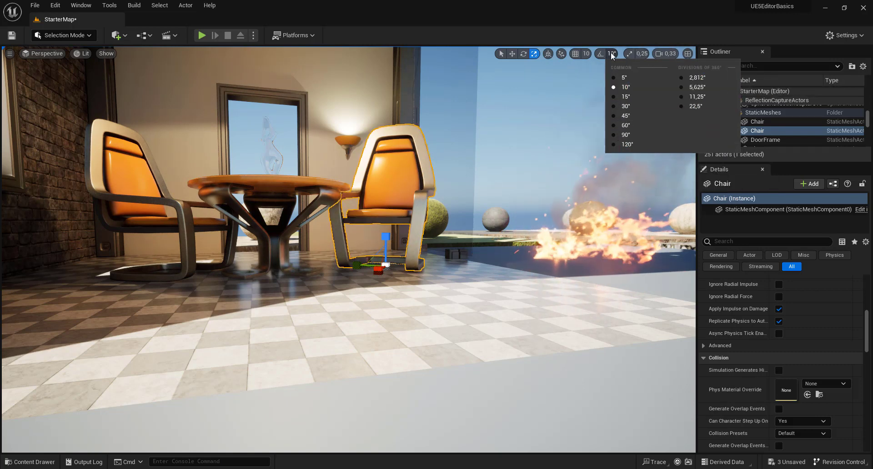
left_click(586, 53)
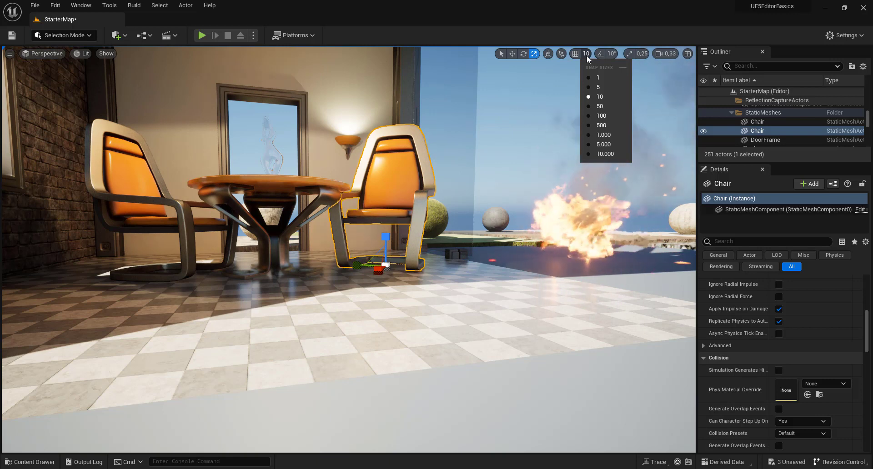
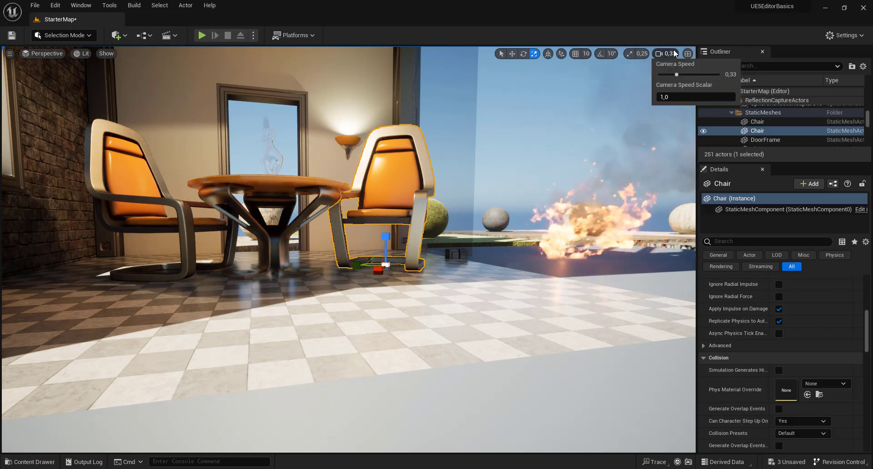
With the Move tool in local space, nudge the right-hand chair right and toward the camera
left_click(639, 54)
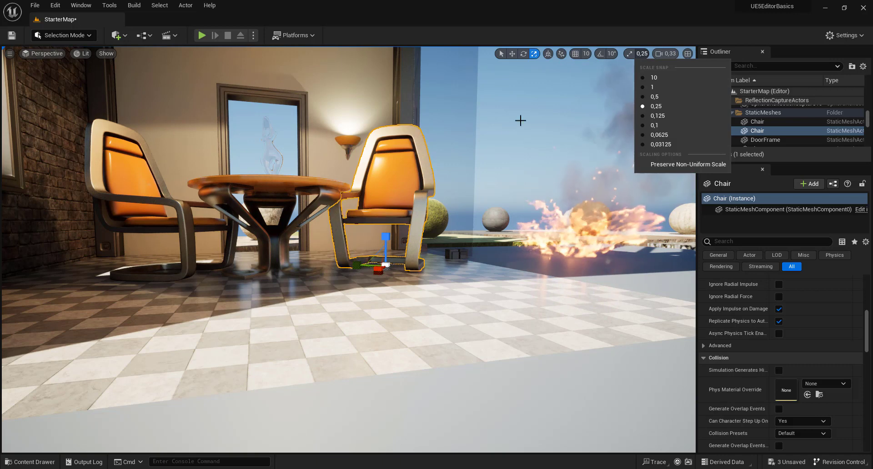
left_click(477, 141)
key("w")
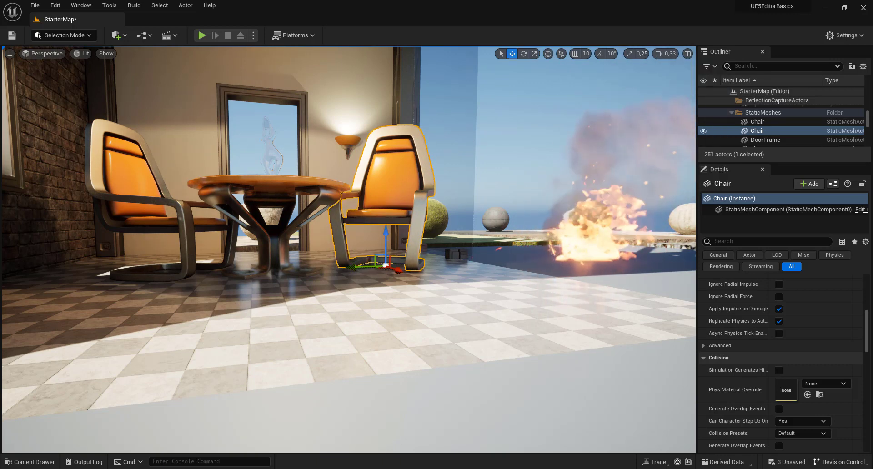
left_click(549, 53)
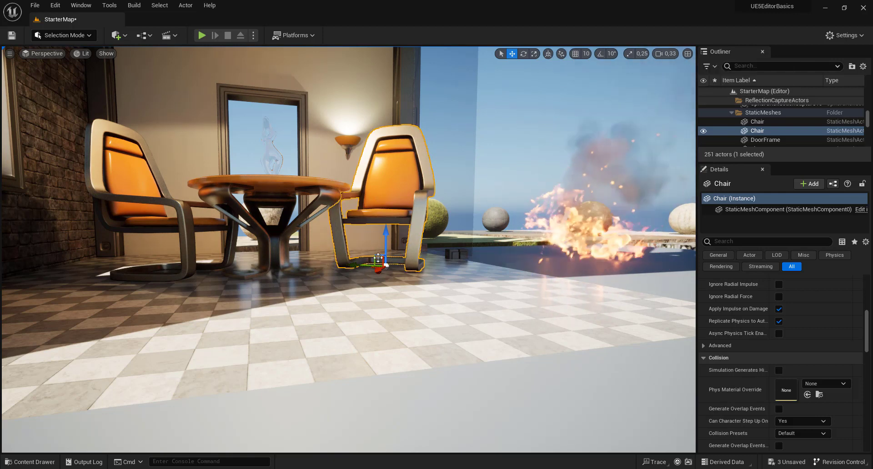
mouse_move(373, 286)
left_mouse_down()
mouse_move(381, 284)
mouse_move(350, 306)
mouse_move(343, 300)
mouse_move(376, 291)
left_mouse_up()
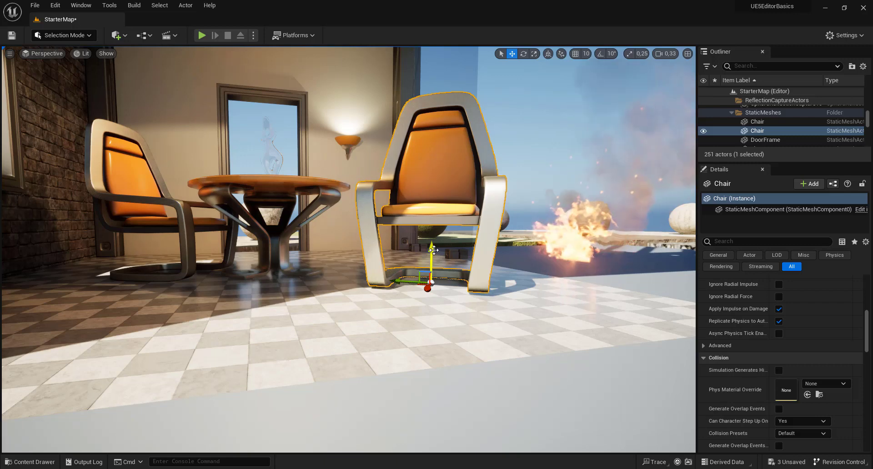
left_click_drag(433, 250, 426, 250)
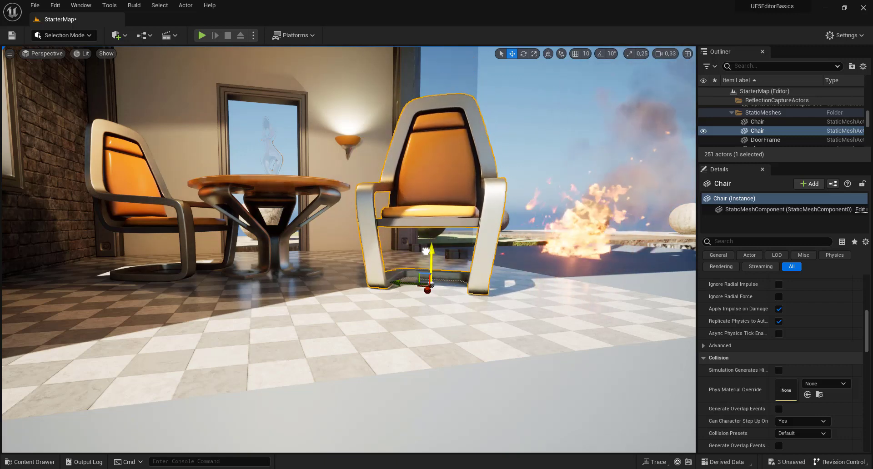
Switch to world space, reposition the chair, and Alt-drag copies Chair2 through Chair4
left_click(548, 53)
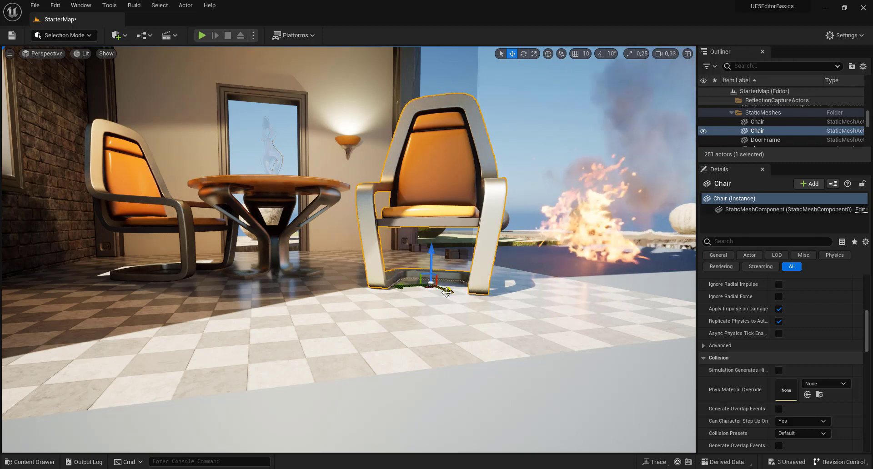
mouse_move(447, 291)
left_mouse_down()
mouse_move(426, 288)
mouse_move(451, 288)
left_mouse_up()
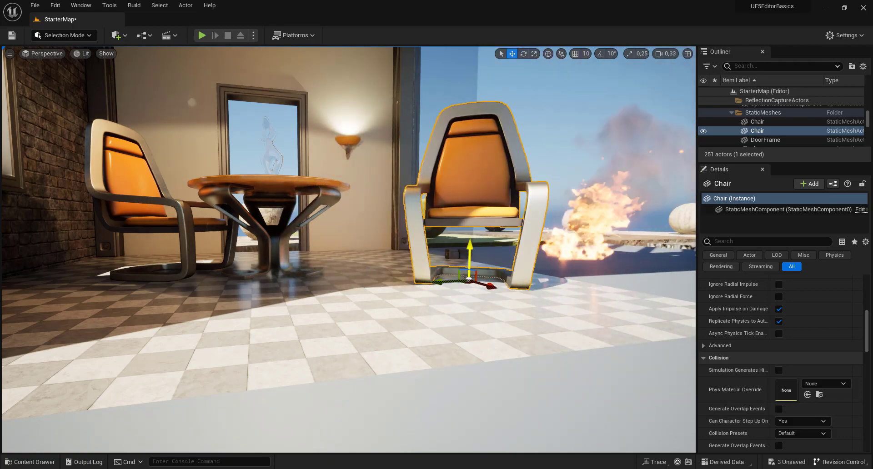
left_click_drag(470, 253, 460, 250)
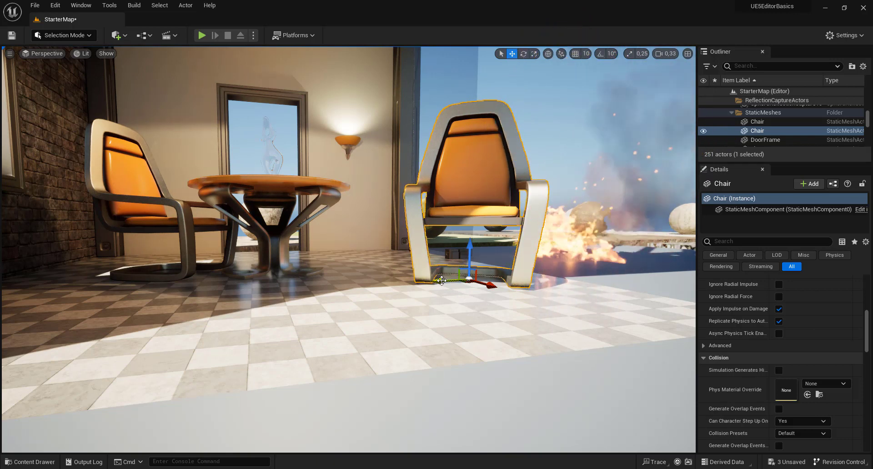
mouse_move(442, 280)
left_mouse_down("alt")
mouse_move(277, 285)
mouse_move(313, 270)
mouse_move(419, 157)
mouse_move(494, 171)
left_mouse_up("alt")
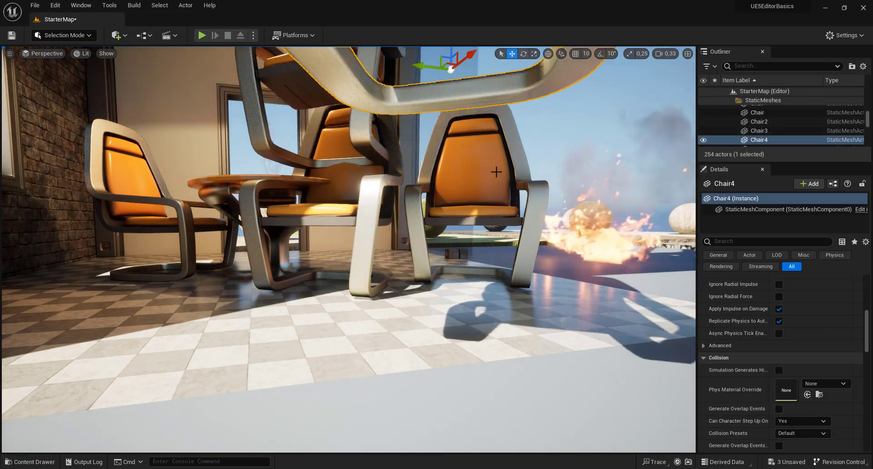
Raise Chair4 above the others, select it with the lower chair, and slide both
mouse_move(493, 171)
right_mouse_down()
mouse_move(491, 150)
mouse_move(465, 182)
mouse_move(429, 273)
right_mouse_up()
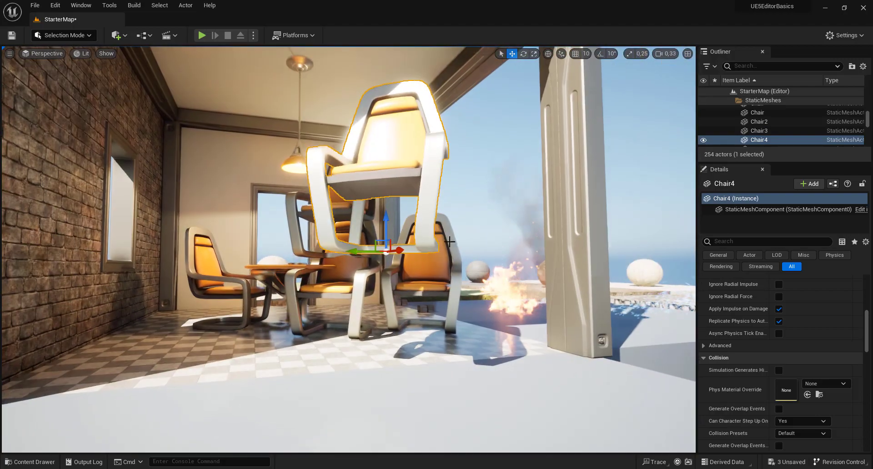
left_click(428, 270, "ctrl")
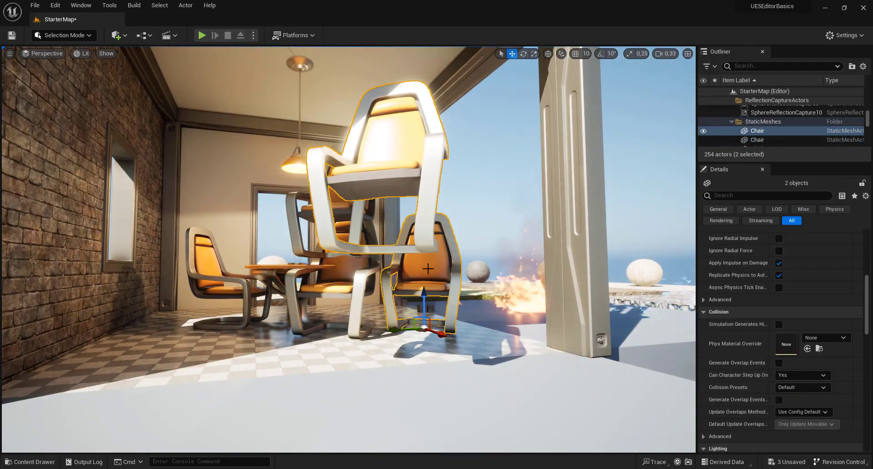
left_click(386, 162, "ctrl")
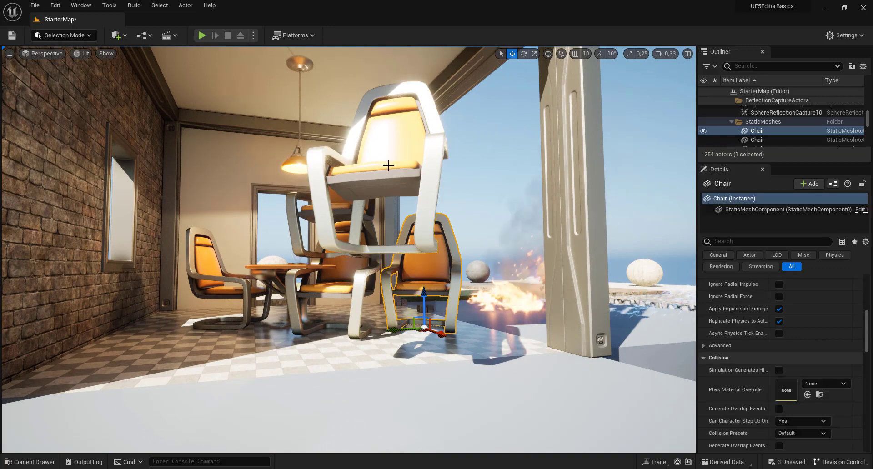
left_click(388, 165, "ctrl")
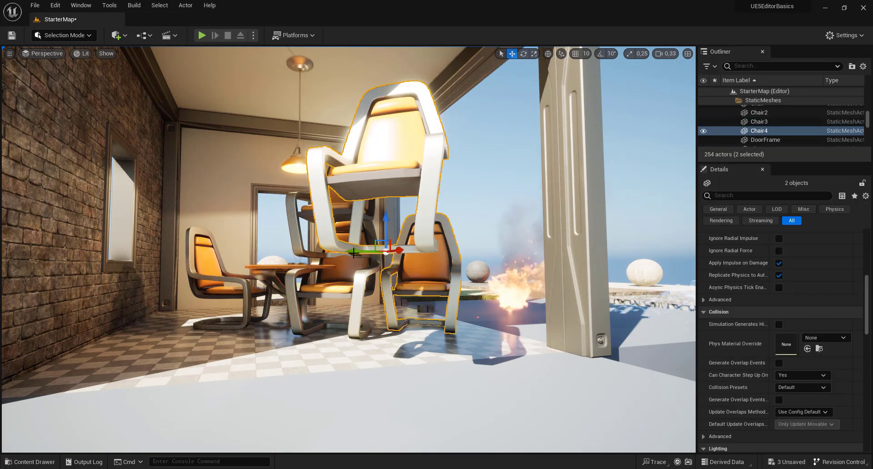
left_click_drag(354, 253, 473, 252)
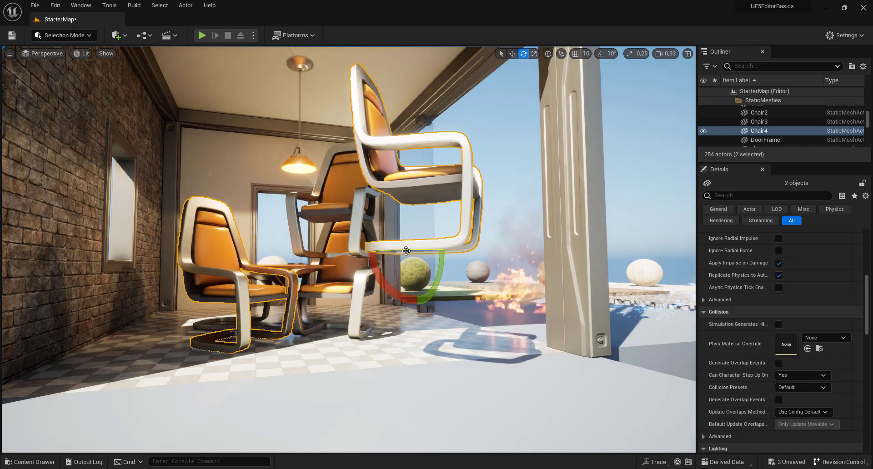
Scale both chairs slightly taller along Z and Alt-drag copies Chair5 and Chair6 right
left_click_drag(411, 236, 385, 250)
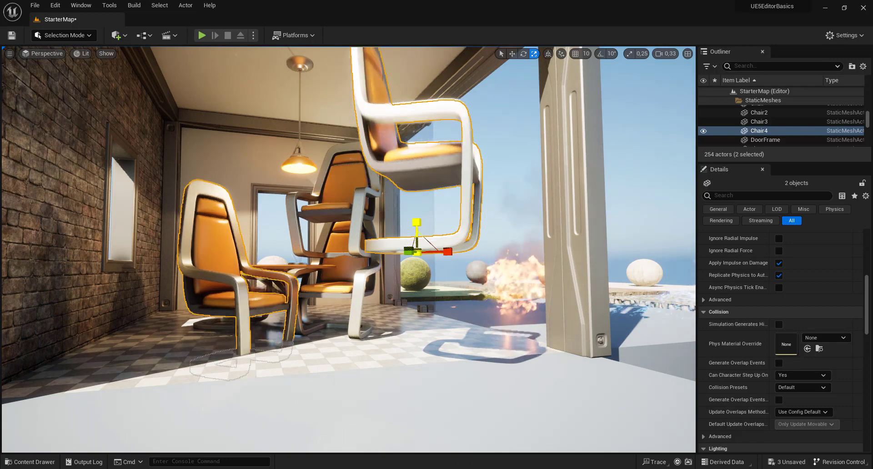
key("w")
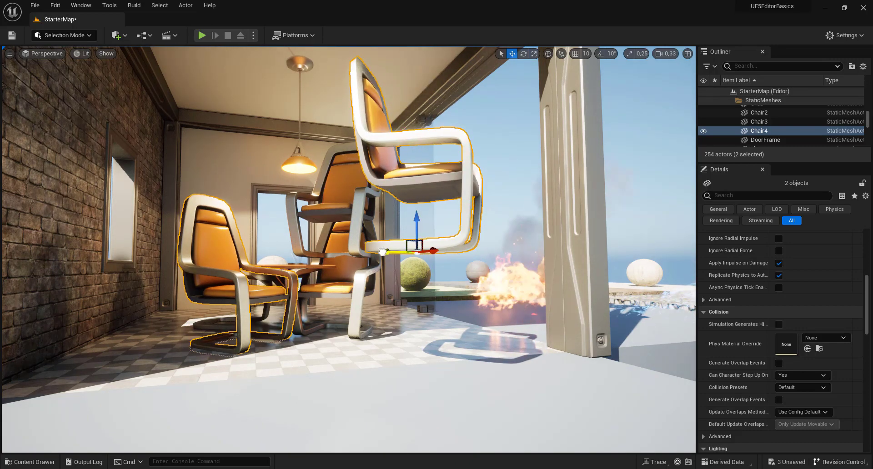
left_click_drag(383, 252, 524, 266, "alt")
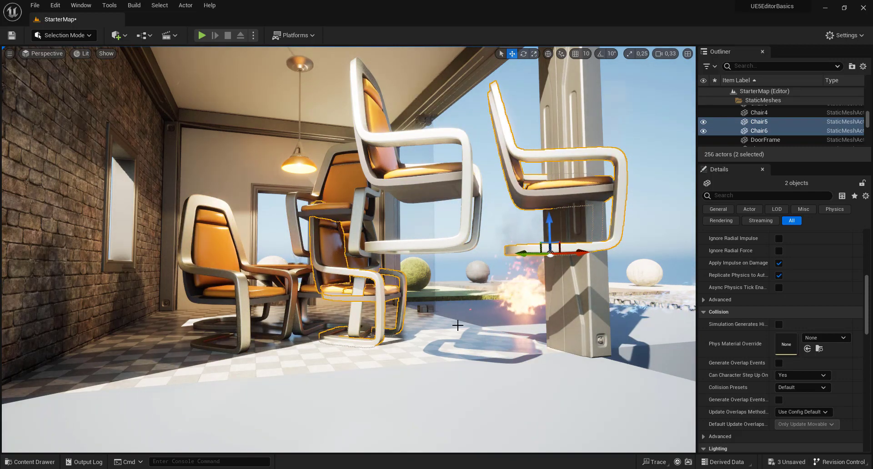
Move the floor chair to the left foreground, undoing its final slide
scroll(458, 326, "down", 10)
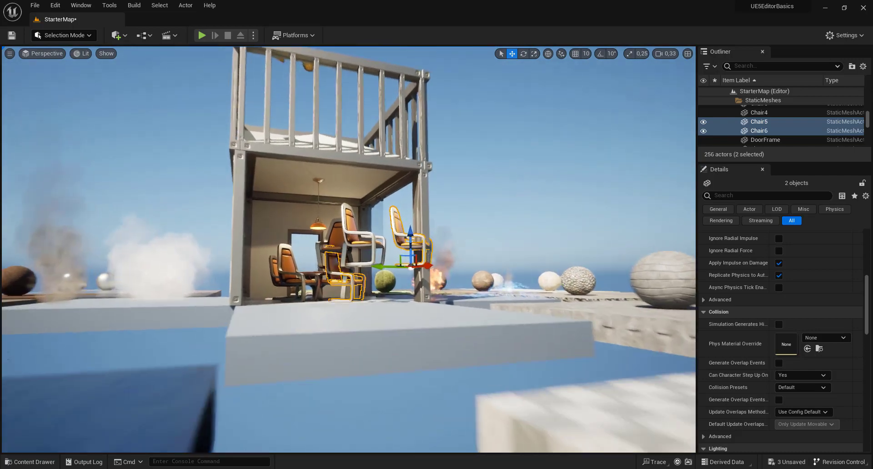
scroll(458, 326, "up", 10)
scroll(456, 321, "down", 5)
scroll(456, 321, "up", 8)
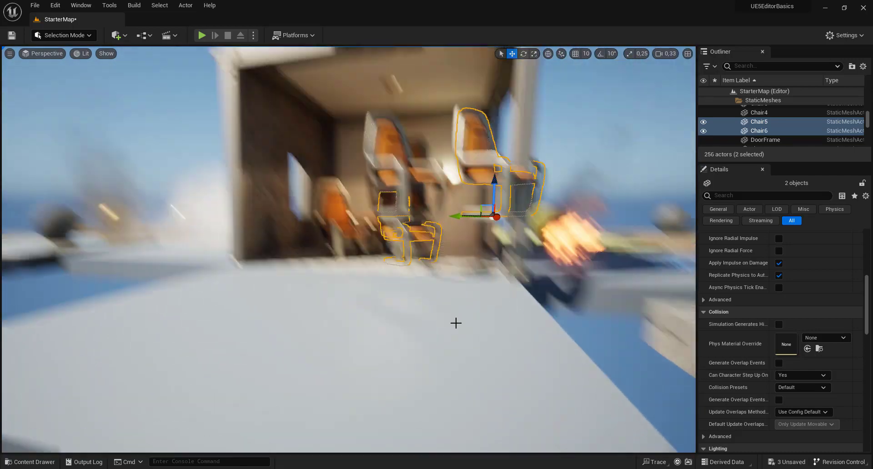
left_click(335, 288)
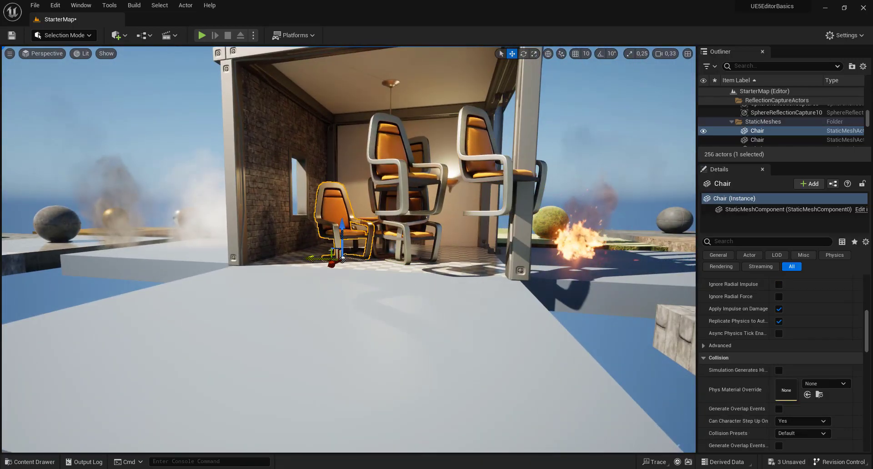
left_click_drag(336, 291, 61, 239)
key("f")
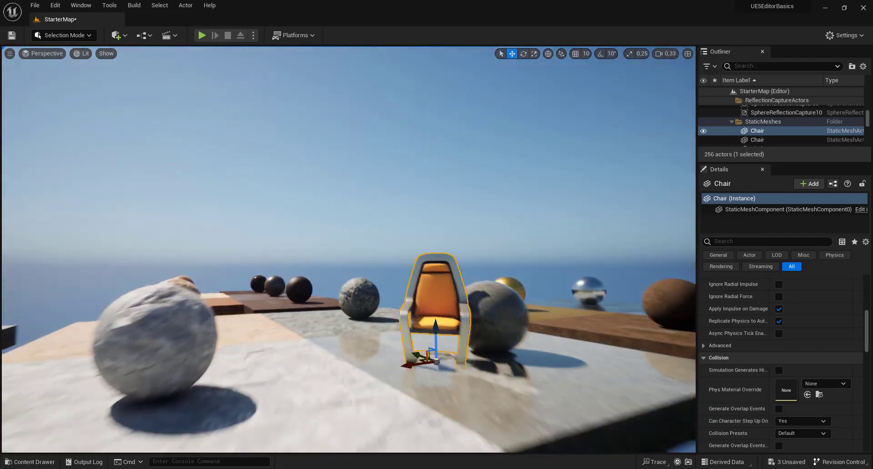
left_click_drag(346, 300, 276, 298, "alt")
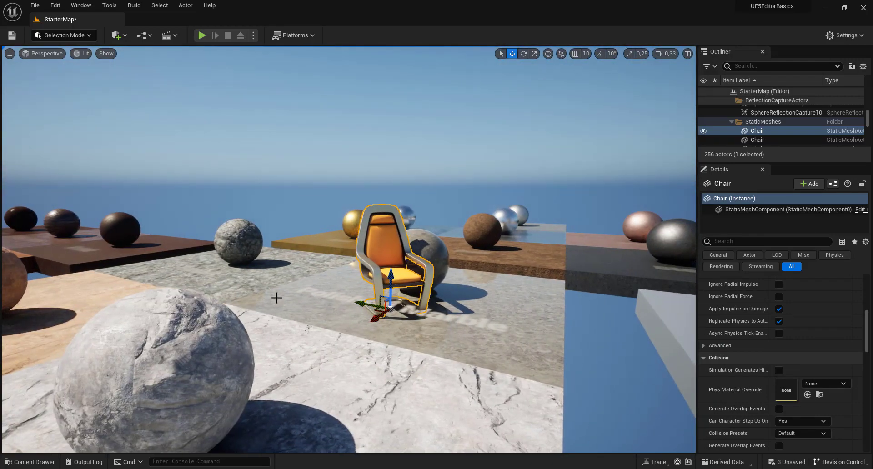
left_click_drag(365, 303, 264, 283)
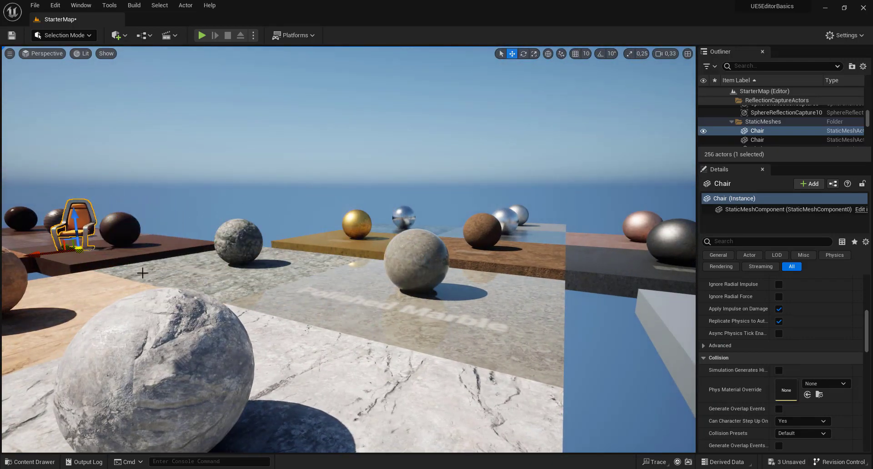
key("f")
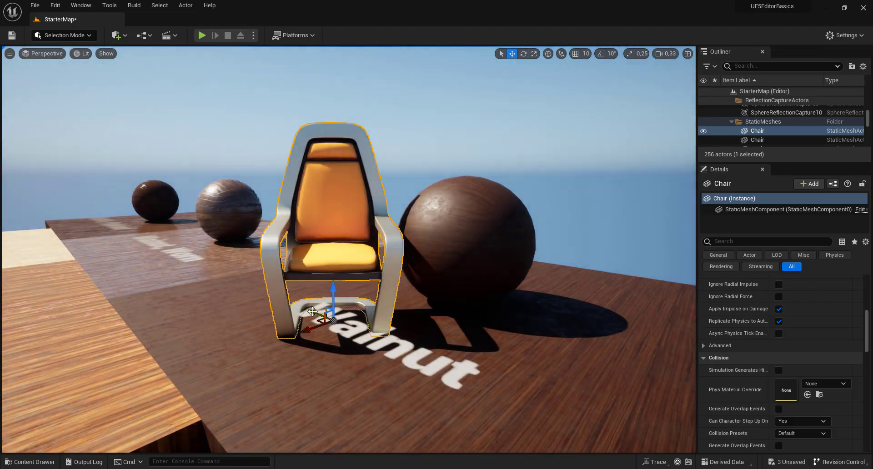
left_click_drag(312, 311, 275, 289)
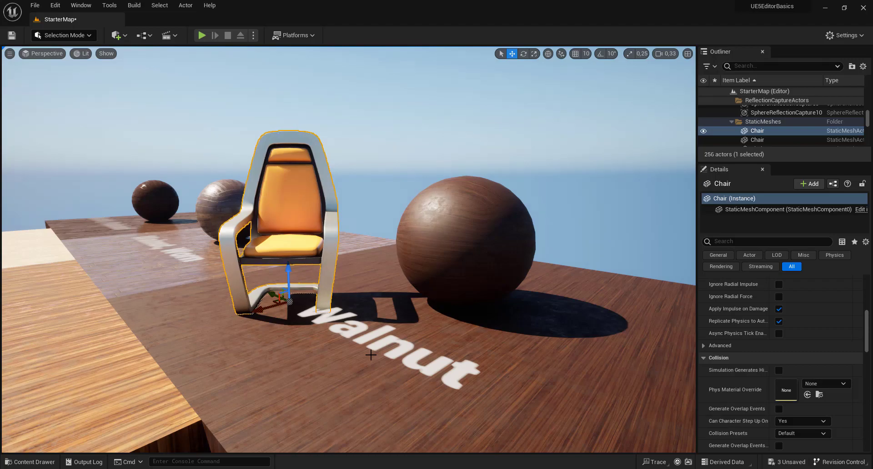
key("ctrl+z")
key("f")
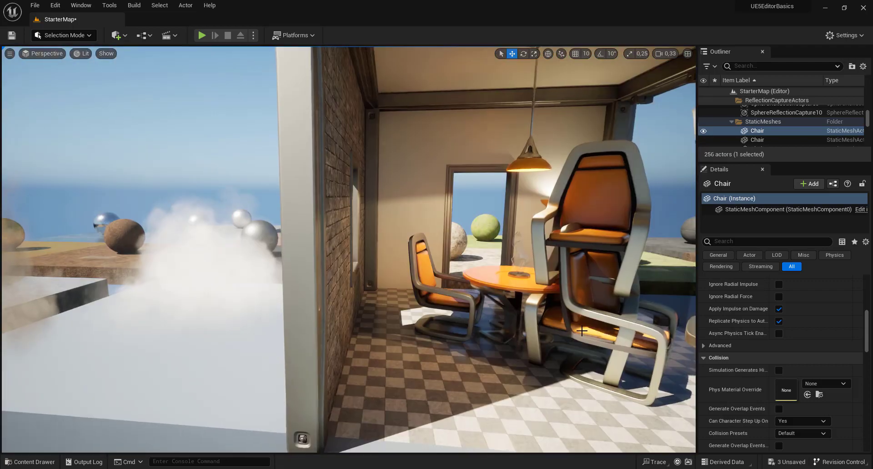
Drag the small orange chair out through the wall onto the Walnut, Polished platform
left_click(449, 299)
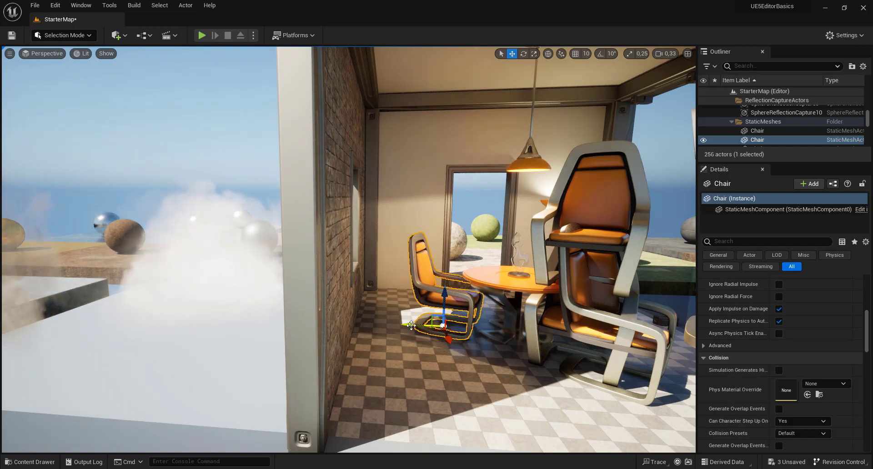
left_click_drag(437, 311, 447, 335)
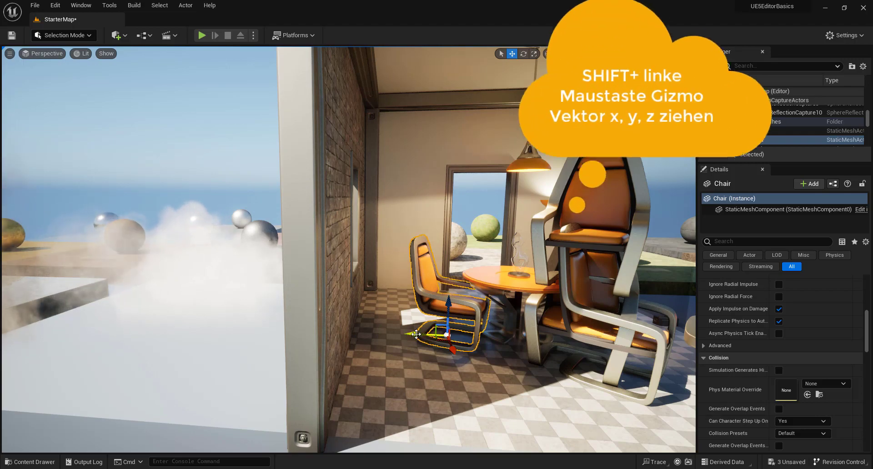
left_click_drag(436, 335, 346, 335, "shift")
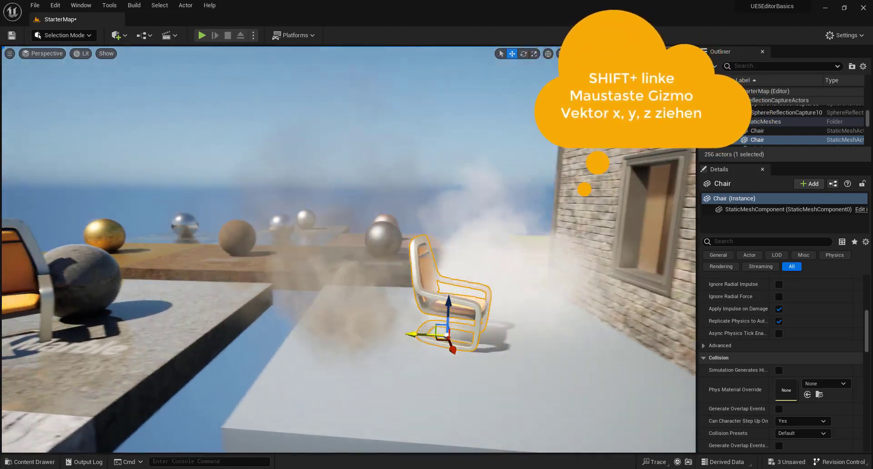
left_click_drag(447, 335, 354, 335, "shift")
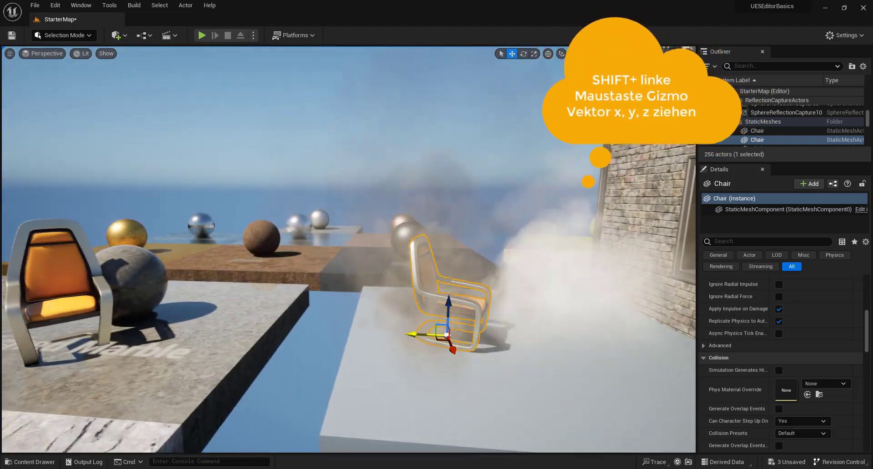
left_click_drag(447, 335, 355, 336, "shift")
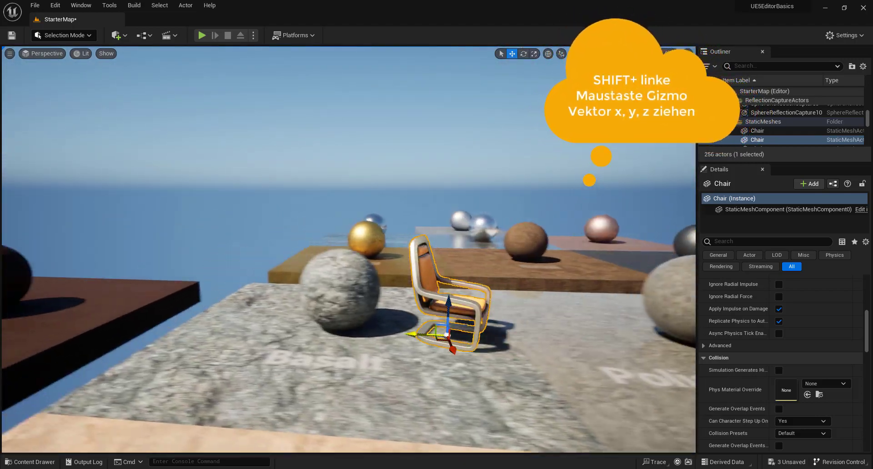
left_click_drag(447, 335, 537, 335, "shift")
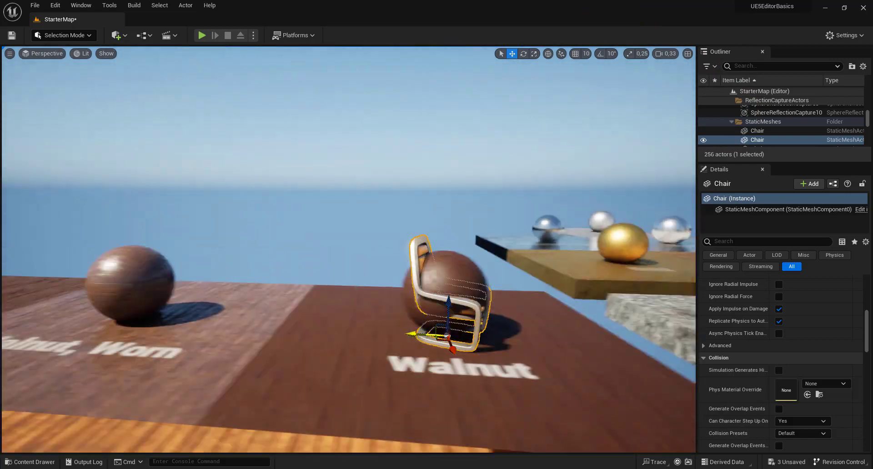
left_click_drag(447, 335, 355, 335, "shift")
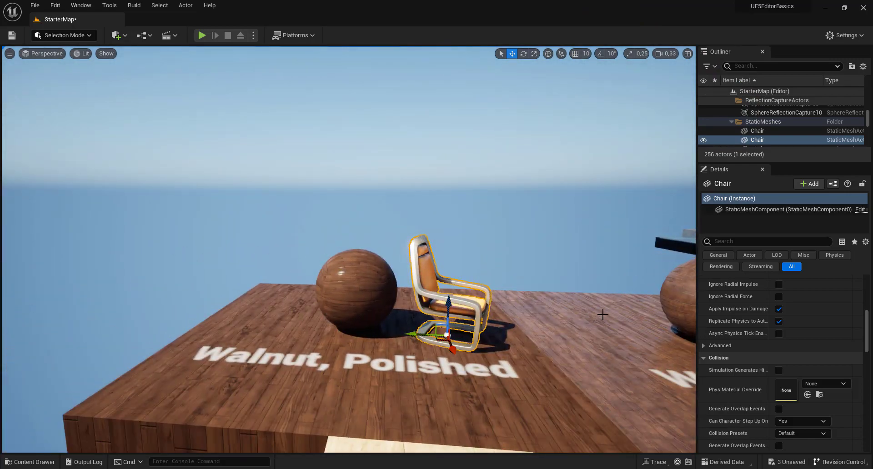
Fly the camera from the platforms back to frame the house and its chairs
left_click_drag(603, 315, 637, 386)
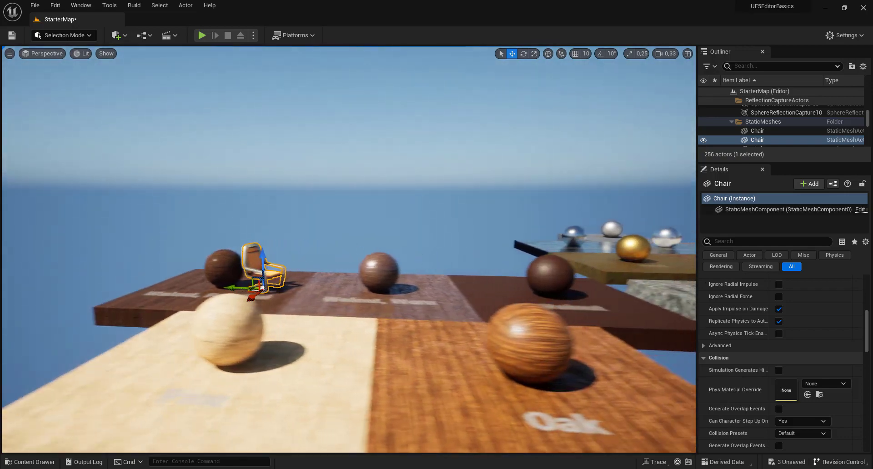
middle_click_drag(501, 318, 319, 318)
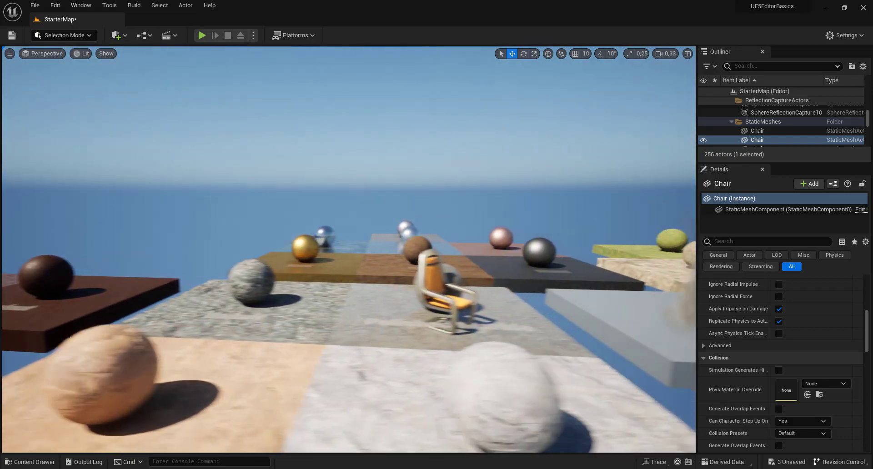
right_click_drag(348, 250, 410, 250)
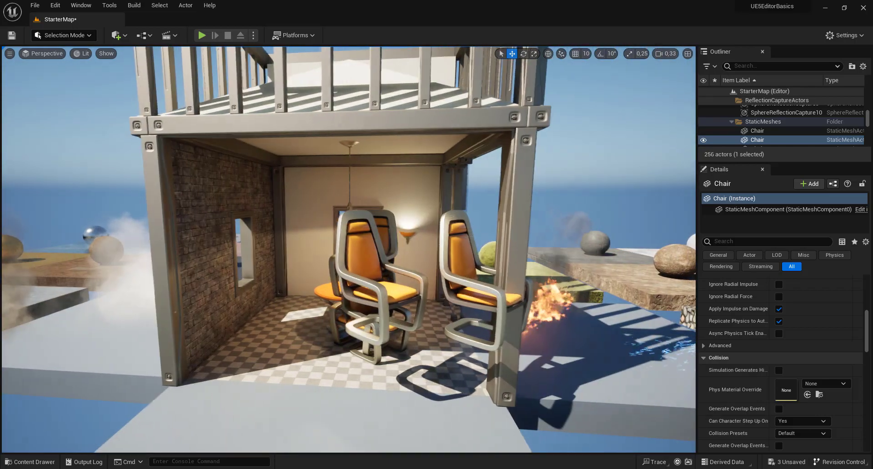
right_click_drag(348, 250, 337, 250)
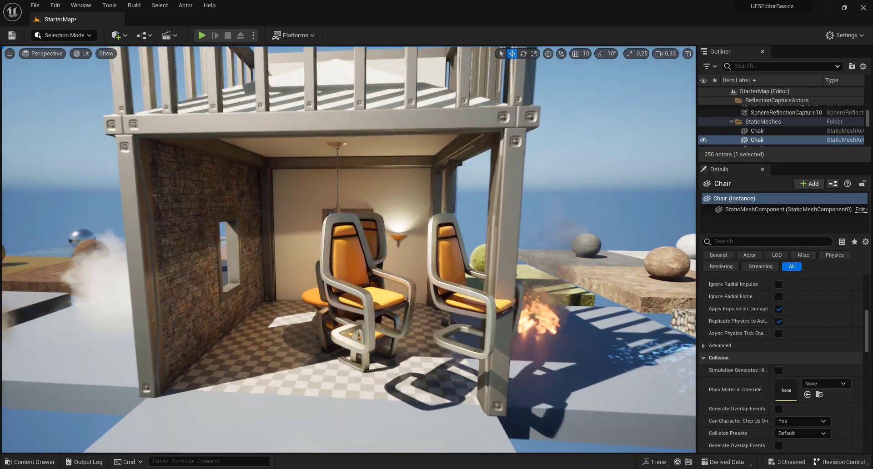
right_click_drag(364, 220, 364, 213)
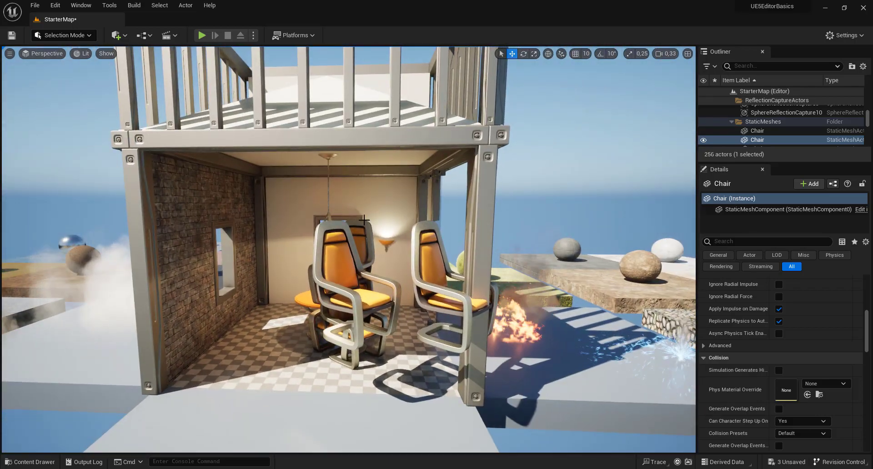
Undo four chair edits, leaving 251 actors and two chairs around the round table
key("ctrl+z")
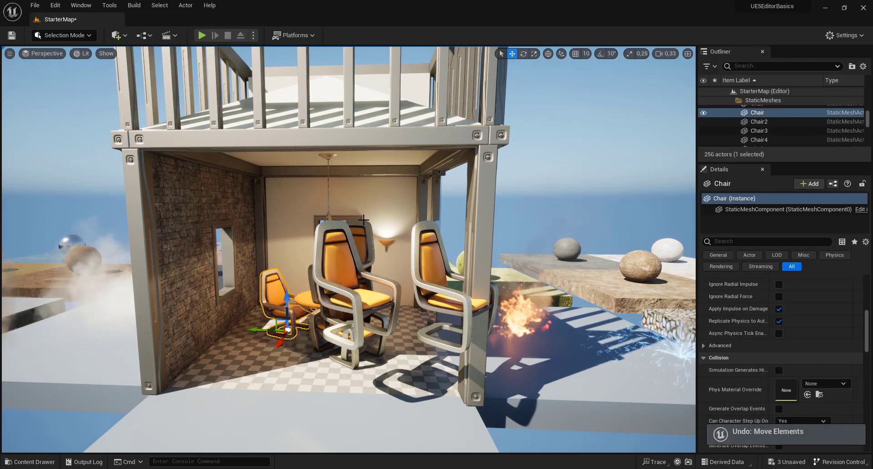
key("ctrl+z")
key("ctrl+z")
key("ctrl+z")
key("ctrl+z")
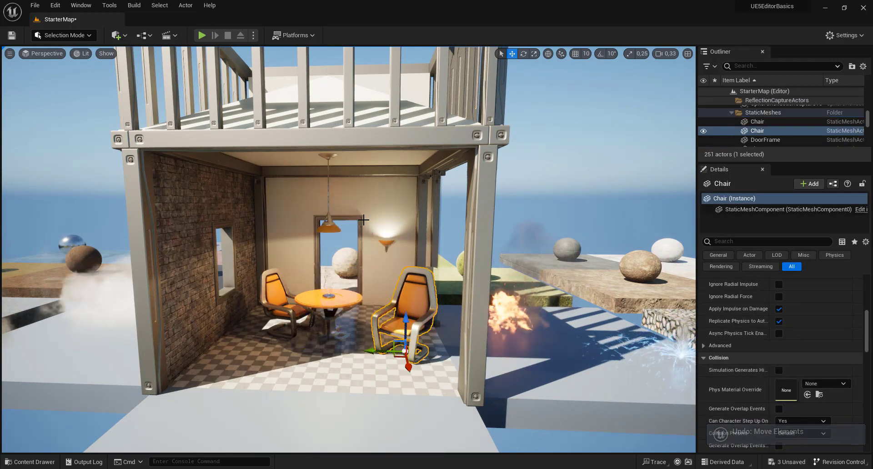
key("ctrl+z")
key("ctrl+z")
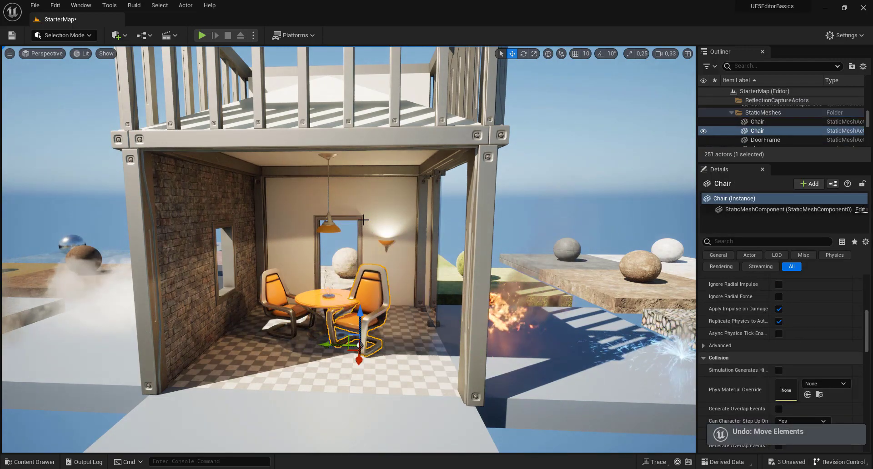
key("ctrl+z")
key("ctrl+z")
key("ctrl+z")
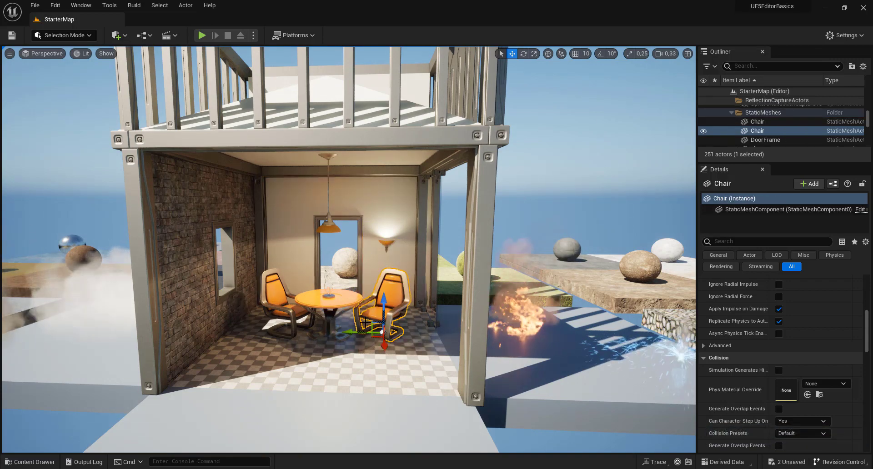
scroll(366, 320, "down", 5)
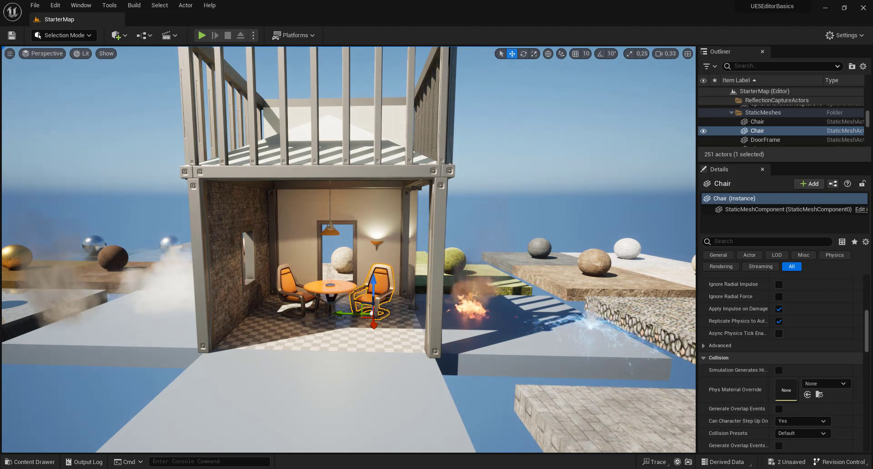
Dock the Content Drawer below the viewport, resize it, and open StarterContent > Props
key("ctrl+space")
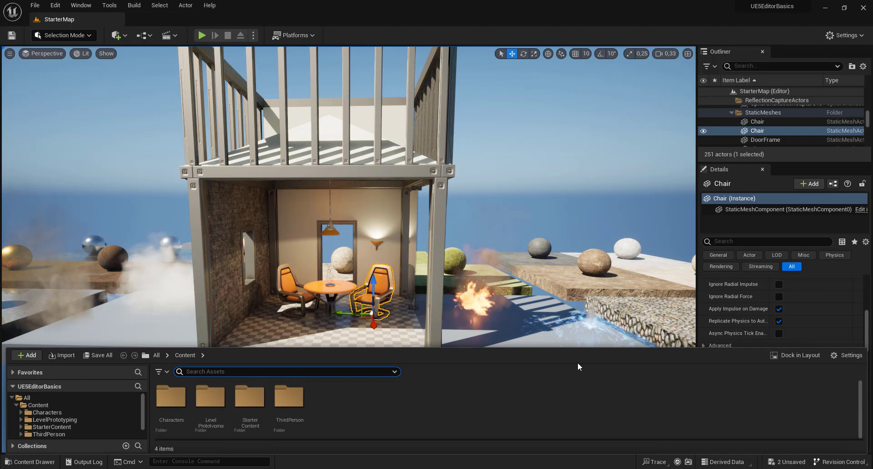
left_click(797, 355)
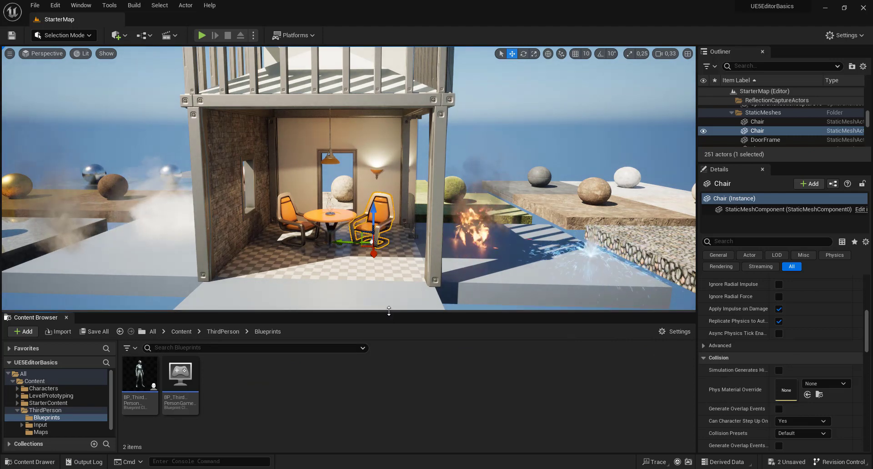
mouse_move(388, 312)
left_mouse_down()
mouse_move(391, 338)
mouse_move(391, 285)
left_mouse_up()
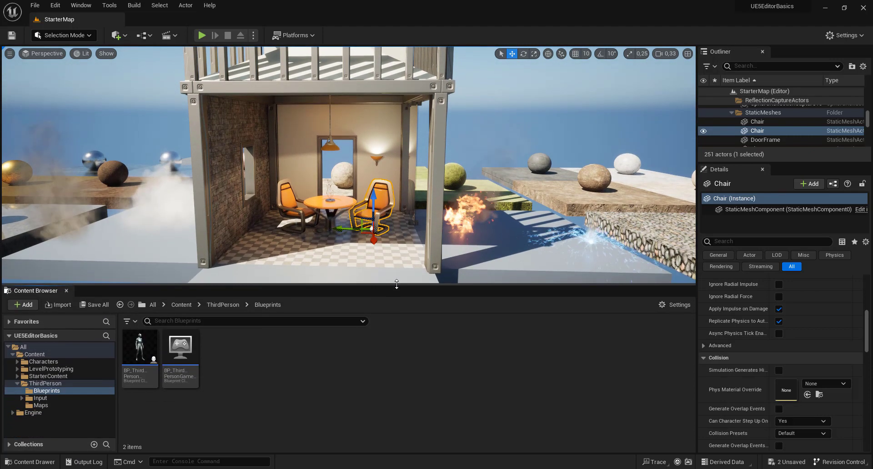
left_click(37, 376)
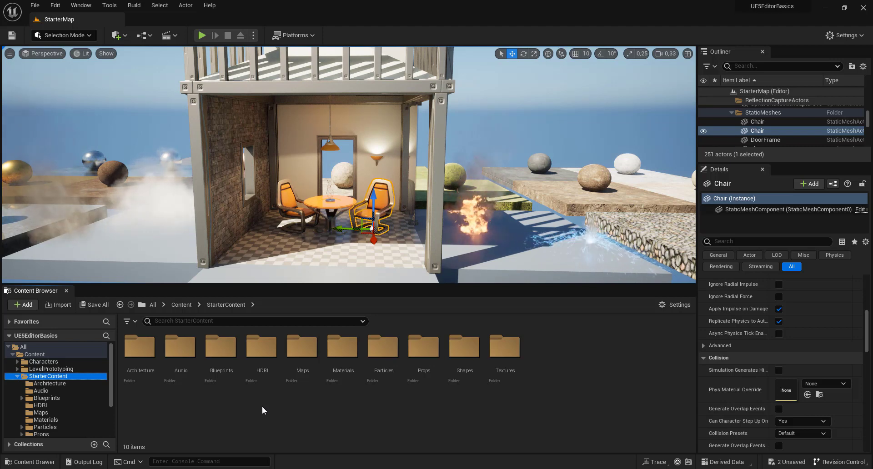
double_click(423, 348)
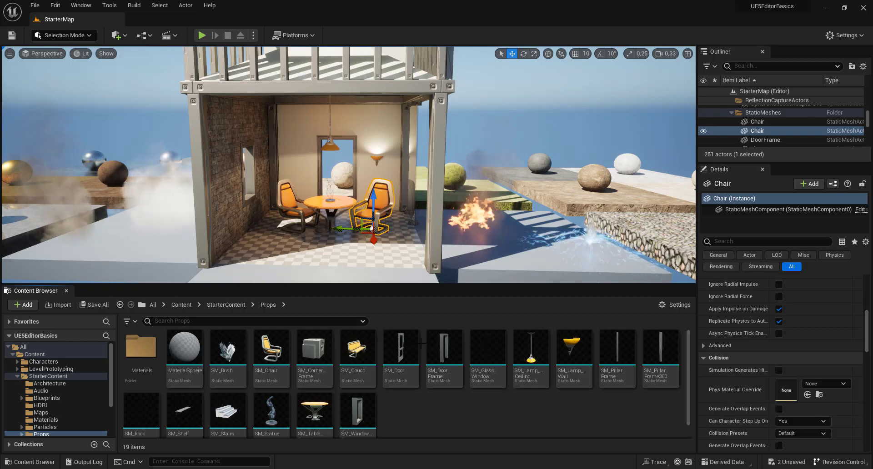
Drag SM_Chair from the Props folder onto the floor in front of the house
scroll(327, 244, "down", 2)
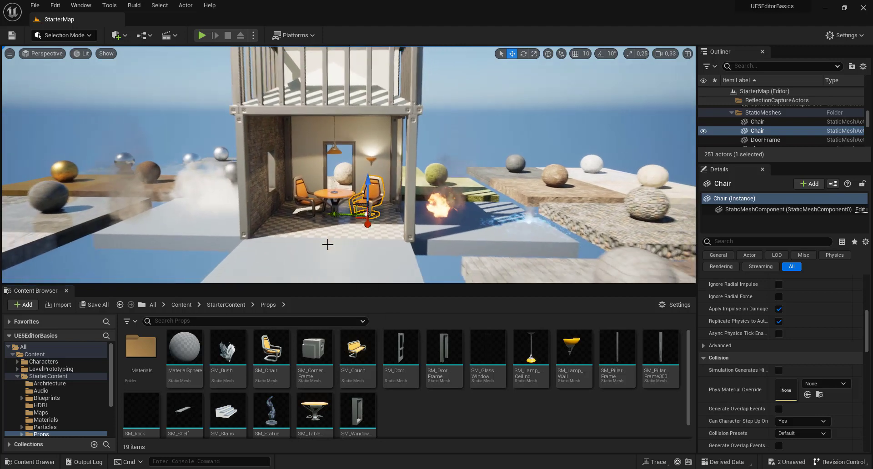
scroll(328, 244, "down", 2)
scroll(327, 244, "down", 2)
scroll(328, 245, "up", 2)
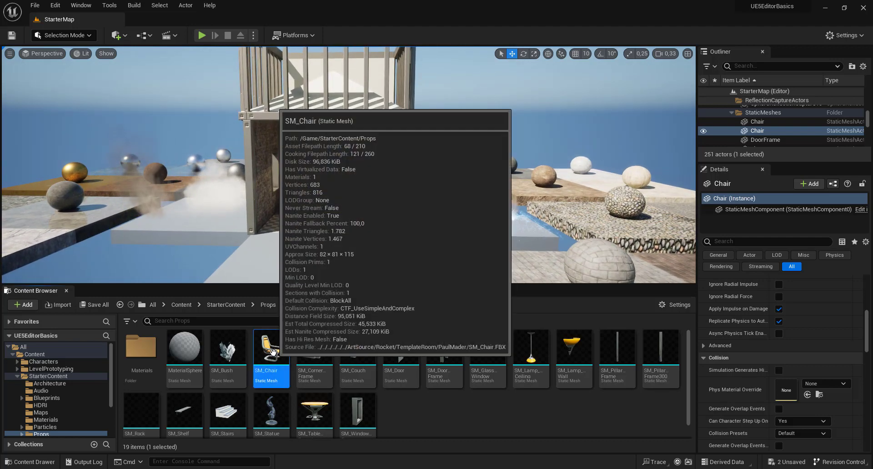
mouse_move(273, 351)
left_mouse_down()
mouse_move(295, 261)
mouse_move(341, 262)
left_mouse_up()
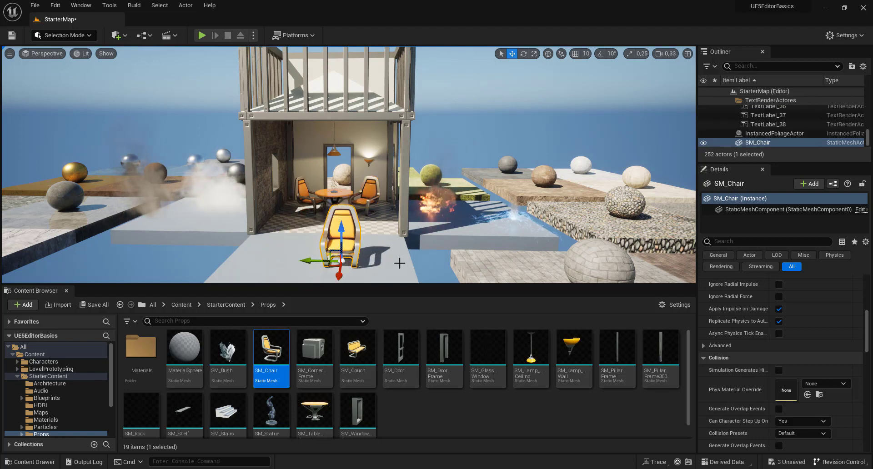
scroll(398, 262, "down", 3)
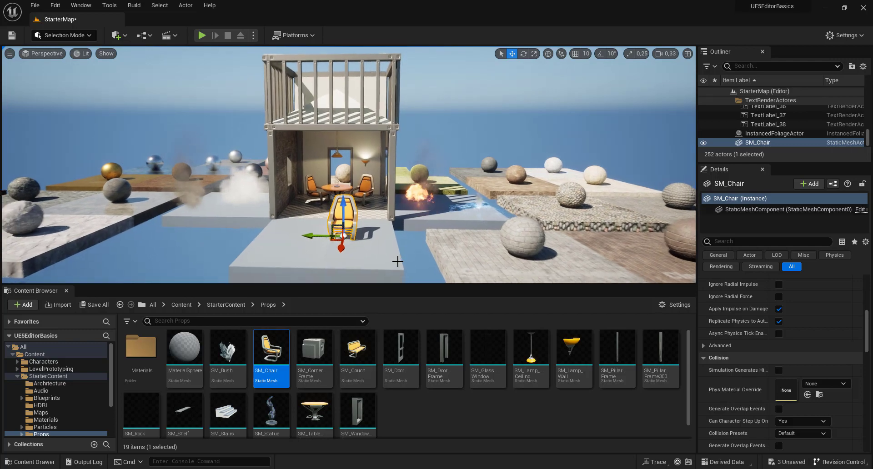
scroll(398, 261, "up", 2)
scroll(397, 261, "down", 2)
scroll(397, 261, "down", 2)
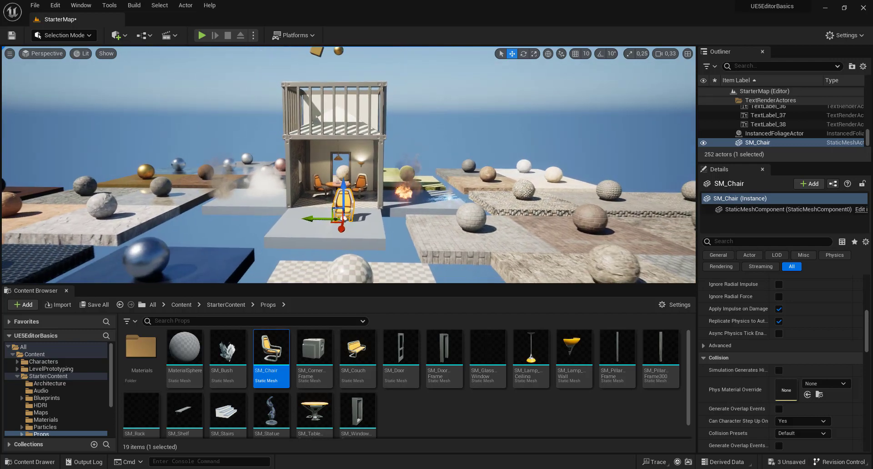
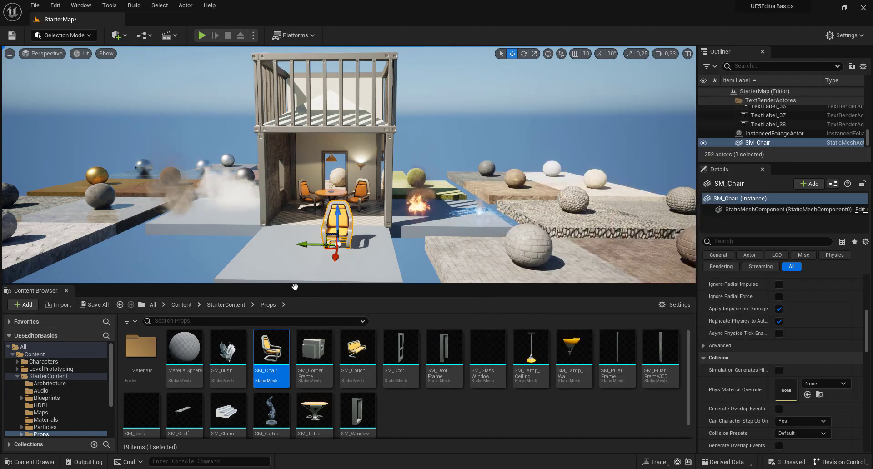
Drag P_Fire from StarterContent/Particles onto the floor beside the yellow chair
left_click(233, 305)
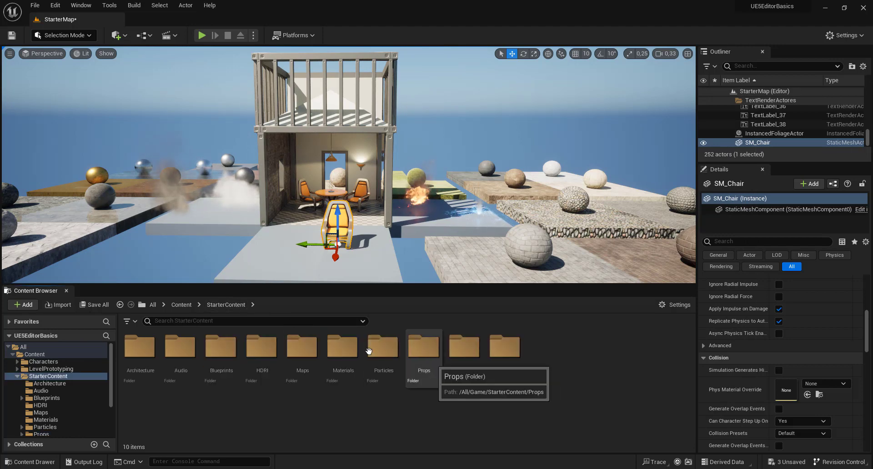
double_click(385, 356)
left_click(383, 348)
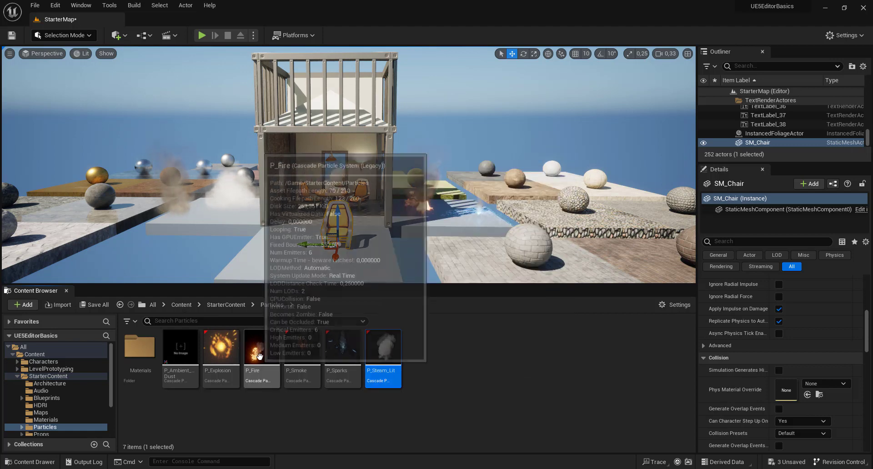
left_click_drag(262, 348, 240, 290)
left_click_drag(253, 260, 260, 251)
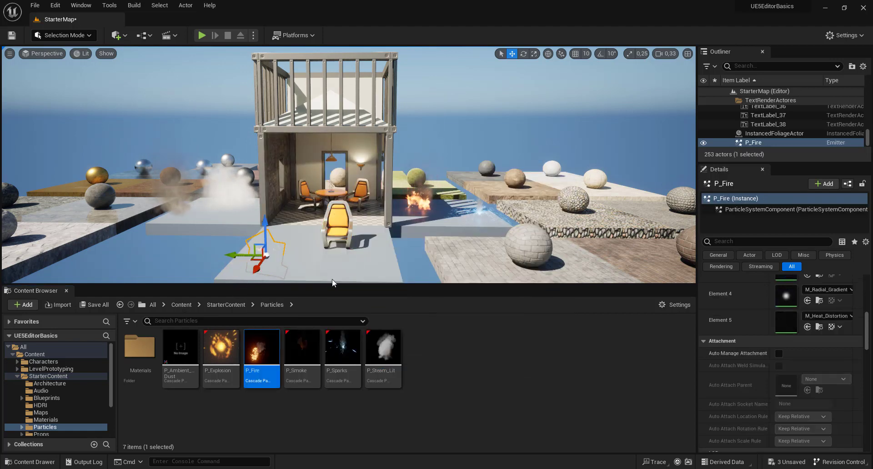
Play from the floor spot, walk past the fire with W and S, then stop and select Floor_3
right_click(331, 267)
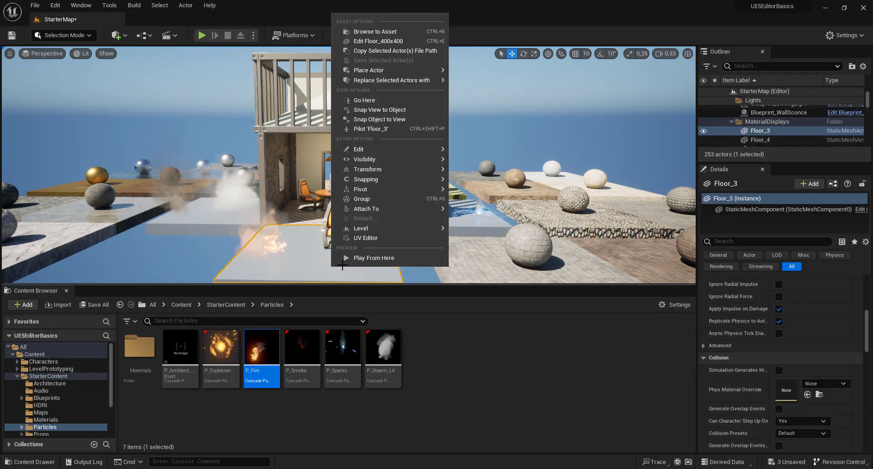
left_click(363, 284)
key("w")
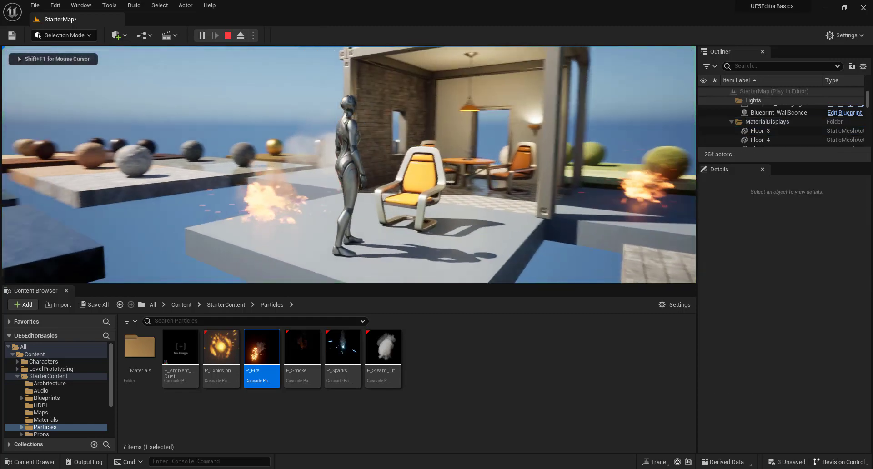
key("s")
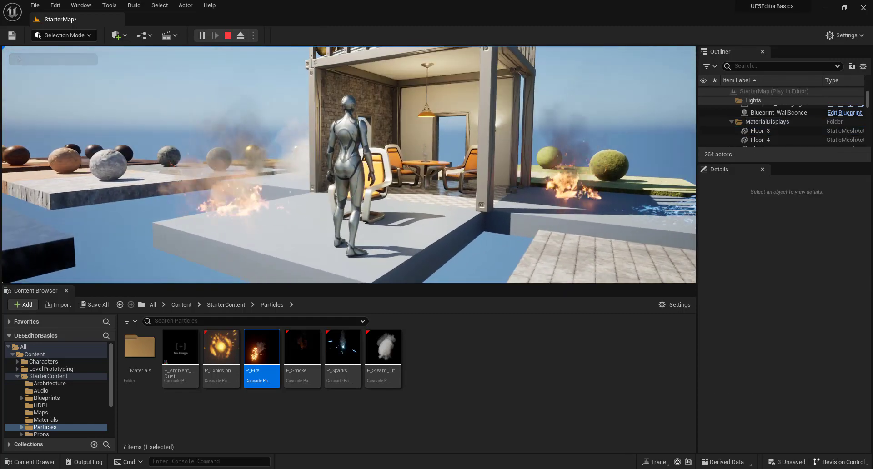
key("Escape")
left_click(304, 255)
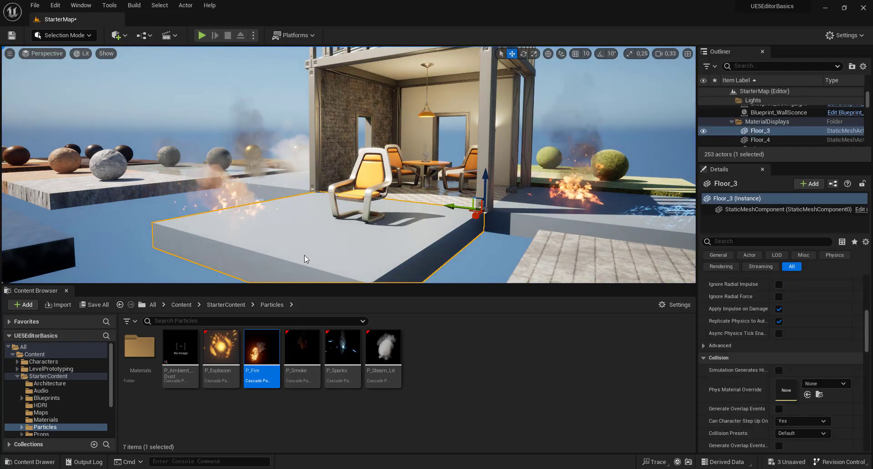
Turn toward the sphere rows, select the brick MaterialSphere, and fly over the platforms
right_click_drag(335, 237, 454, 239)
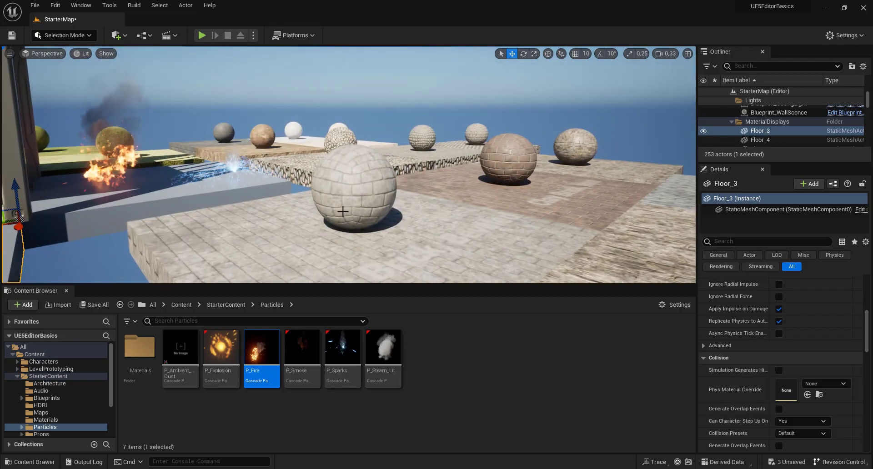
left_click(354, 191)
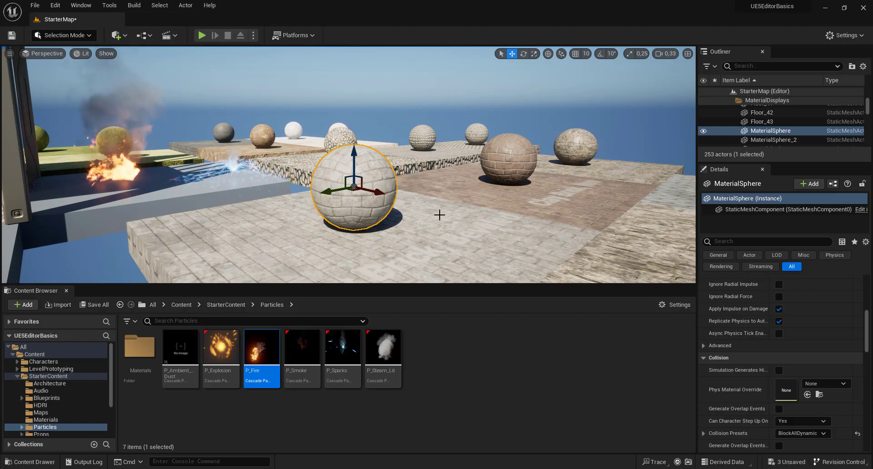
right_click_drag(481, 216, 481, 216)
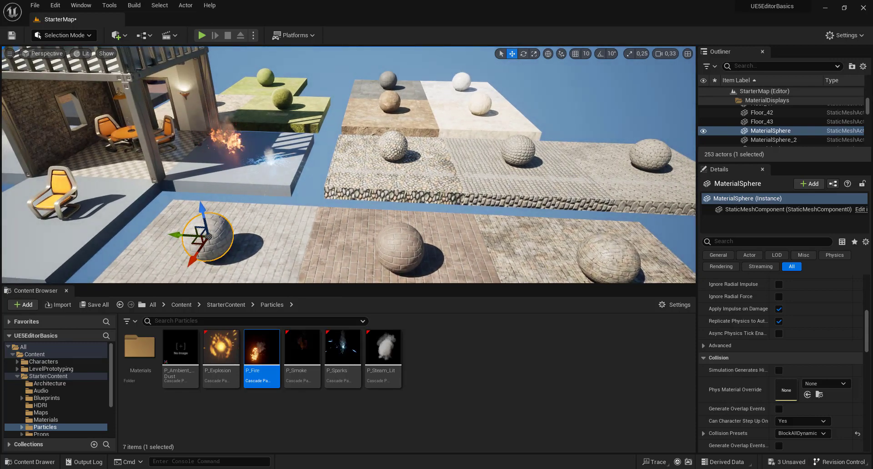
right_click_drag(481, 216, 482, 216)
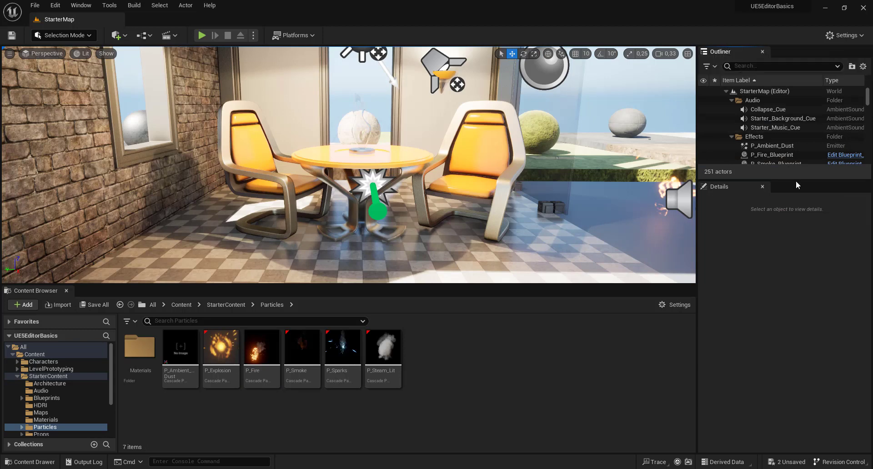
Enlarge the Outliner list, nudge the view, and focus on P_Smoke_Blueprint
left_click_drag(796, 180, 795, 347)
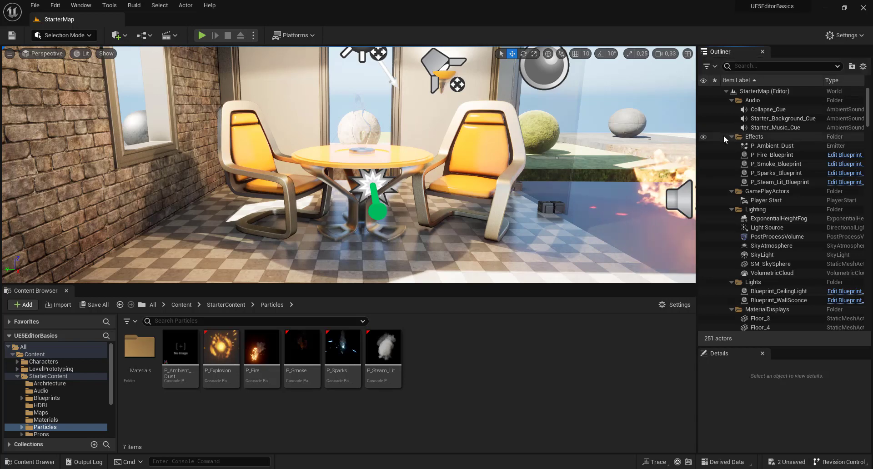
mouse_move(569, 205)
left_mouse_down()
mouse_move(564, 195)
mouse_move(563, 228)
mouse_move(564, 195)
mouse_move(500, 196)
mouse_move(563, 195)
left_mouse_up()
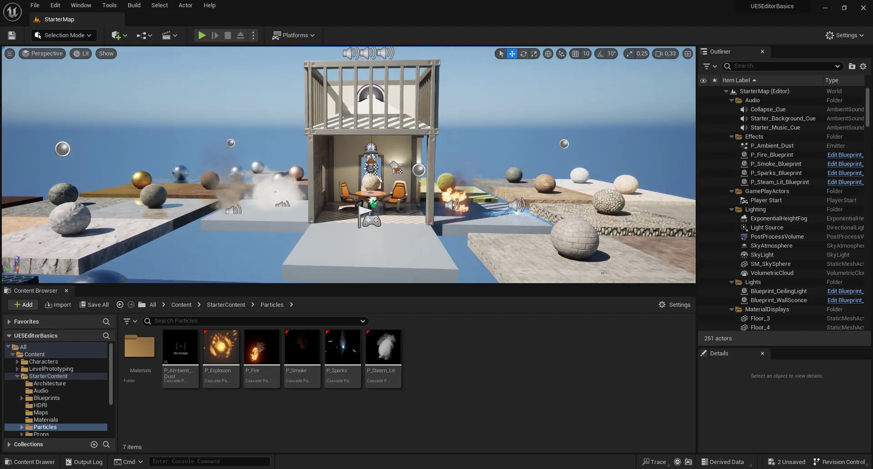
double_click(783, 168)
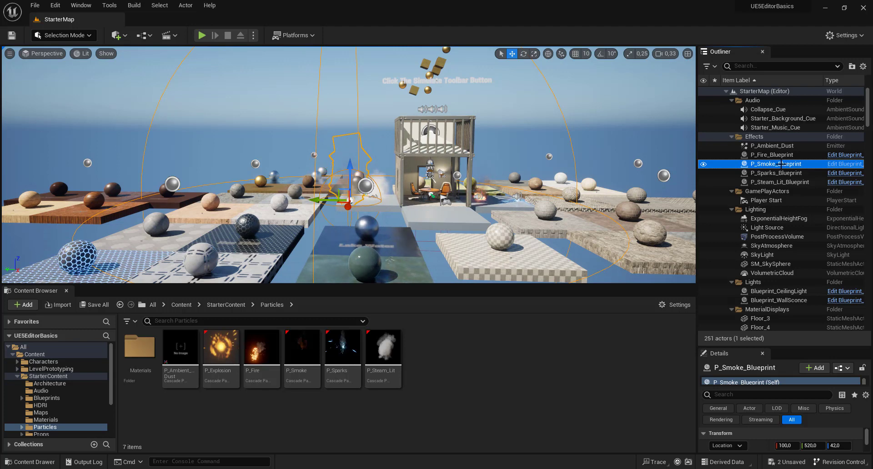
Frame the PostProcessVolume, SM_SkySphere and Floor_4 in turn from the Outliner
double_click(789, 238)
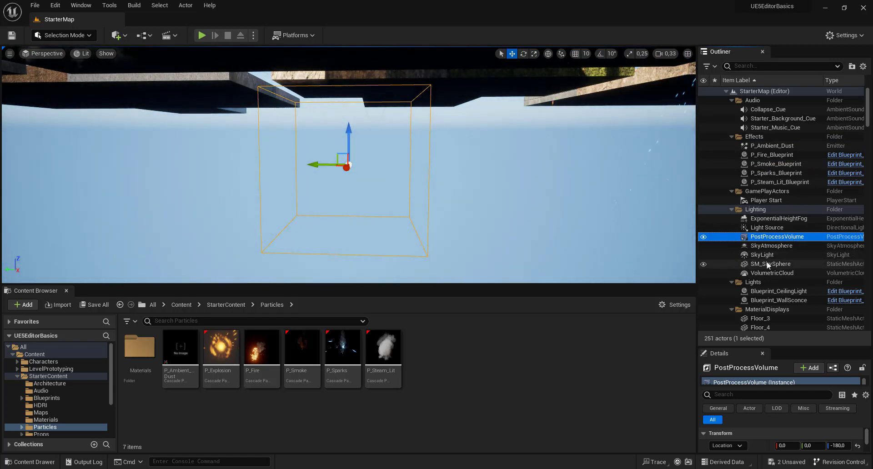
double_click(768, 265)
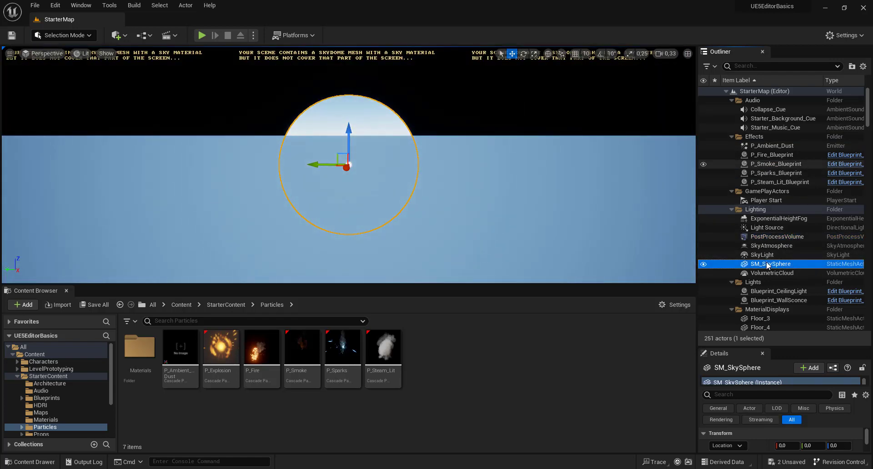
scroll(768, 288, "down", 3)
double_click(768, 288)
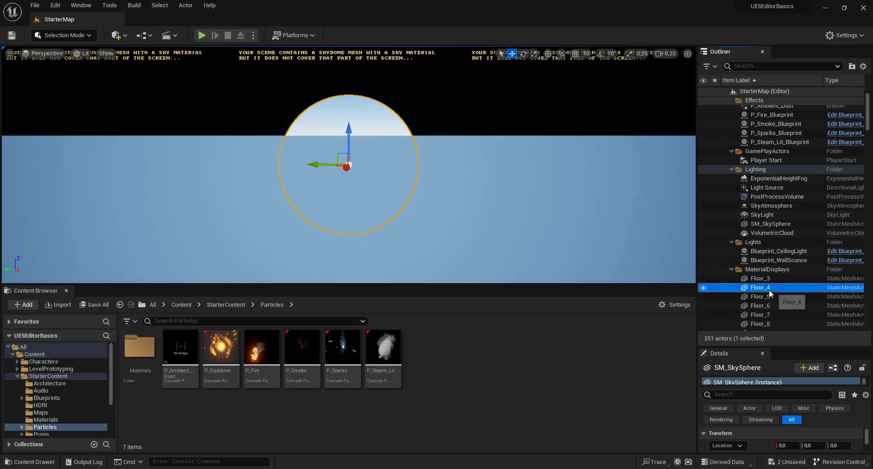
right_click_drag(497, 195, 497, 195)
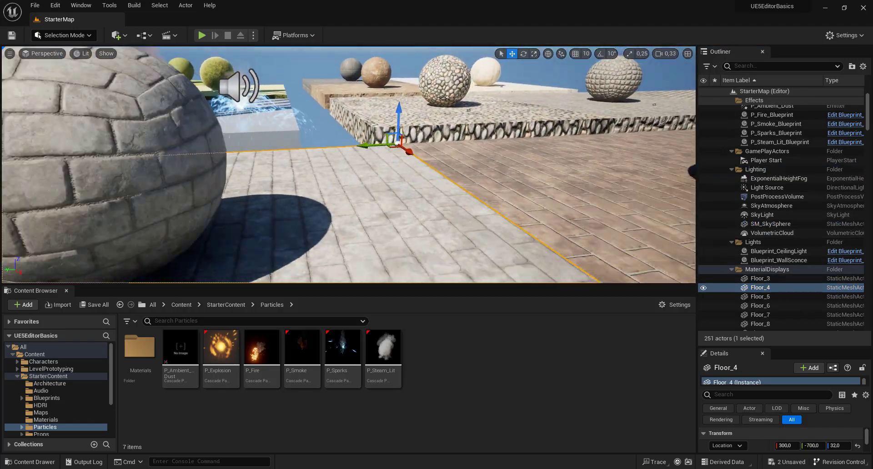
double_click(769, 287)
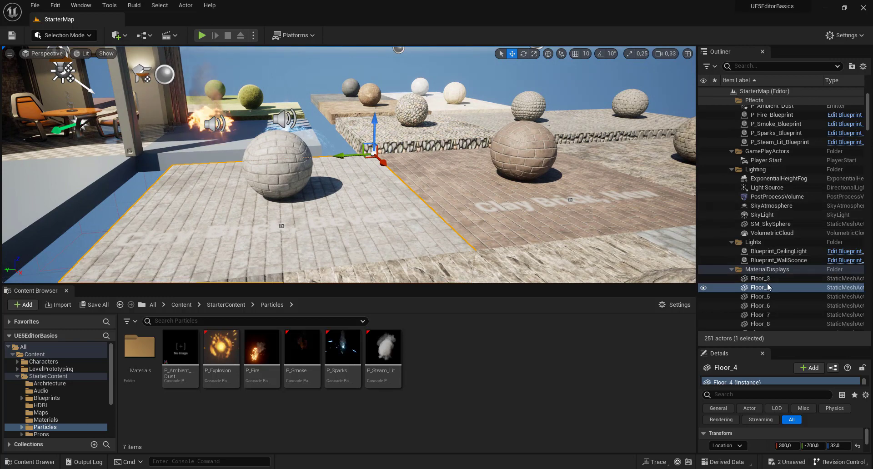
Focus on MaterialSphere_8, then pull the camera back over the whole map
scroll(769, 286, "down", 5)
scroll(768, 286, "down", 5)
scroll(768, 285, "down", 5)
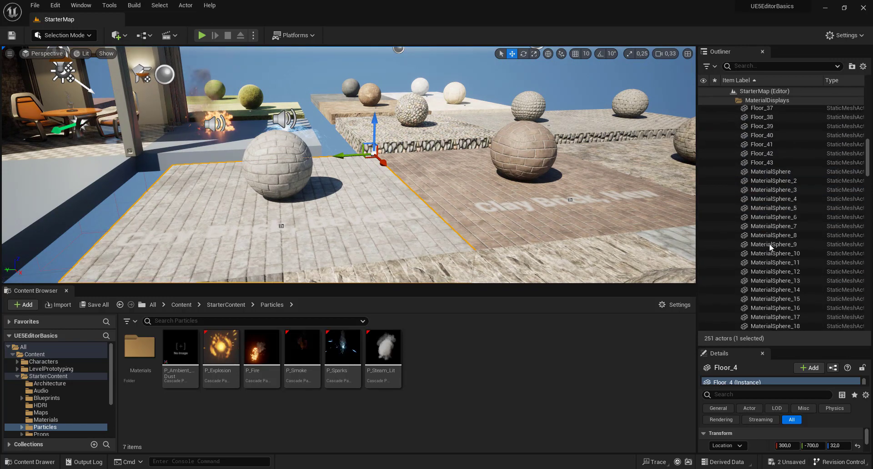
left_click(771, 235)
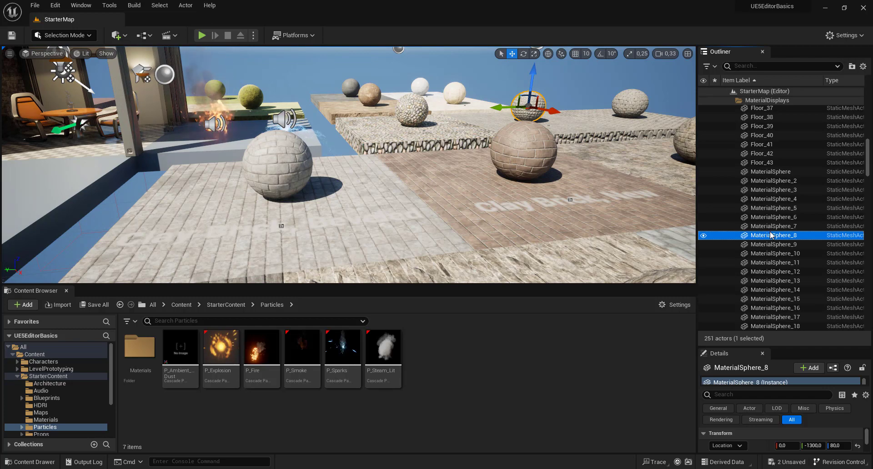
key("f")
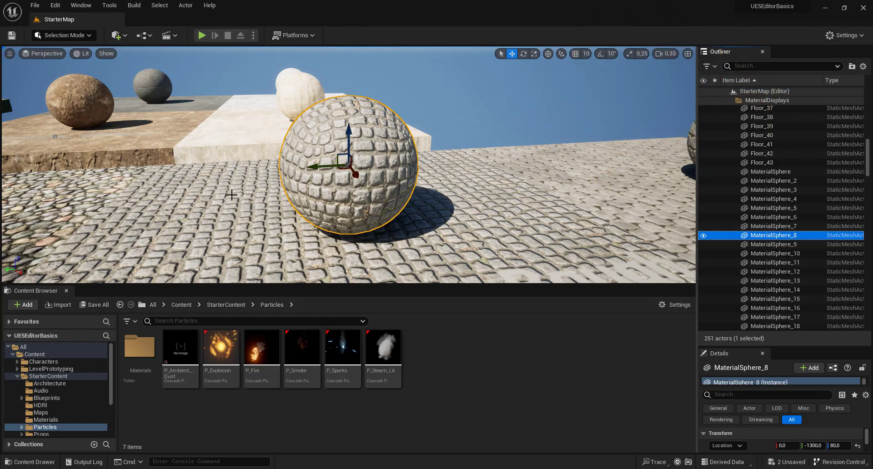
right_click_drag(232, 195, 232, 200)
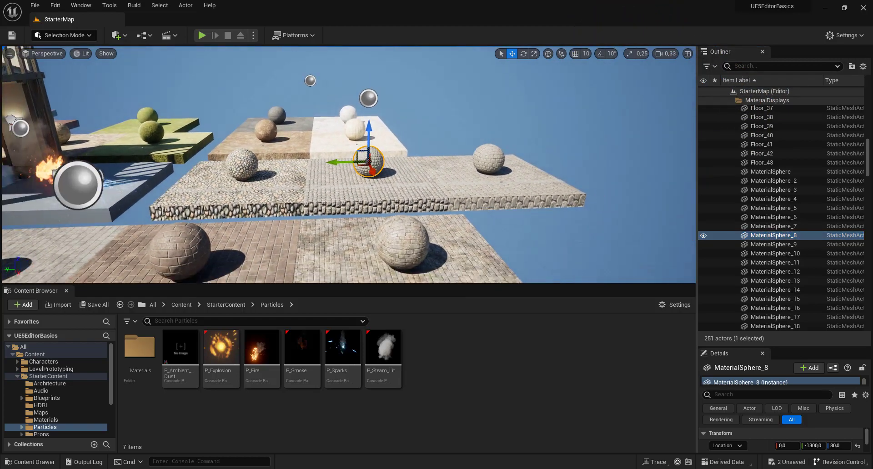
mouse_move(231, 200)
right_mouse_down()
mouse_move(219, 214)
mouse_move(195, 214)
right_mouse_up()
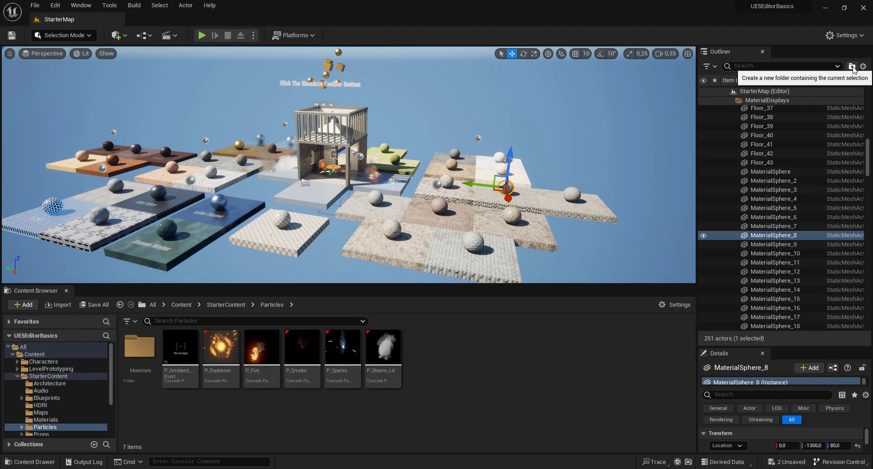
left_click(763, 164)
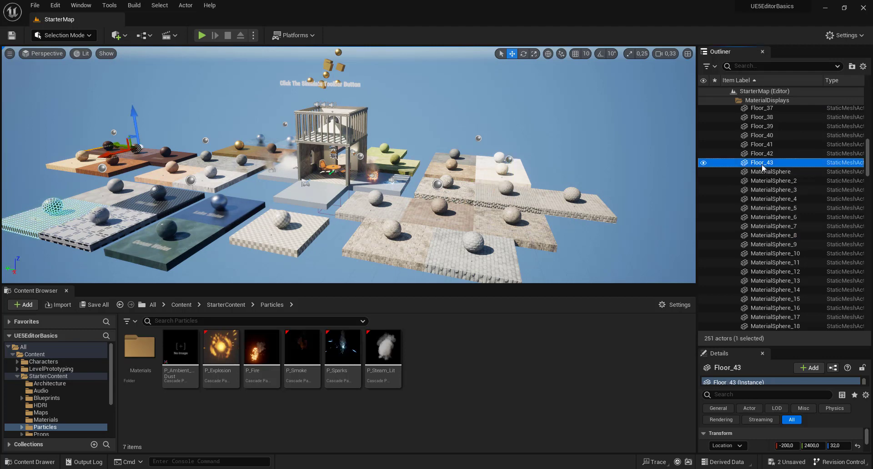
right_click(761, 168)
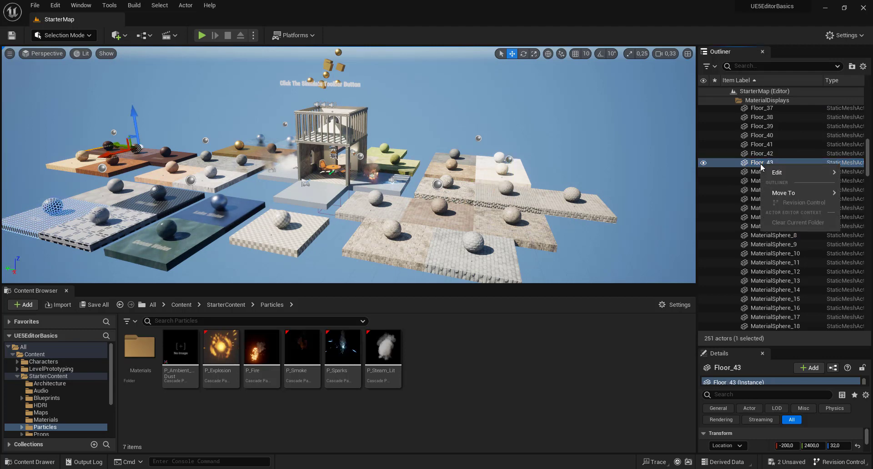
mouse_move(794, 197)
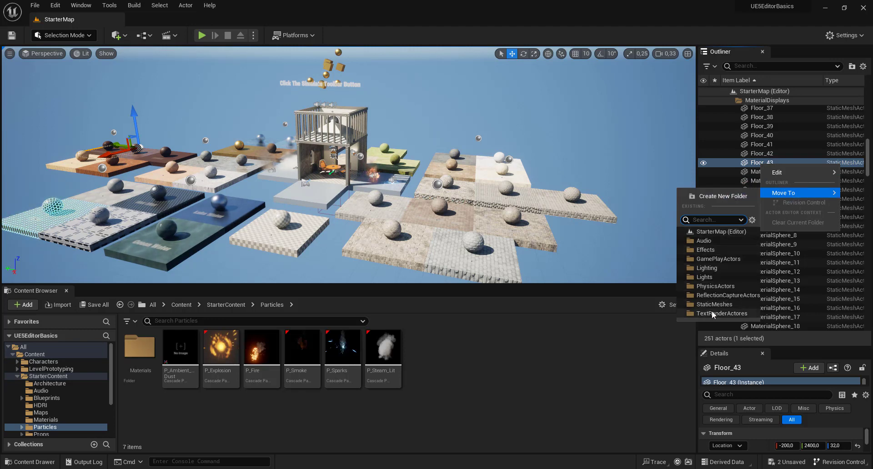
left_click(757, 166)
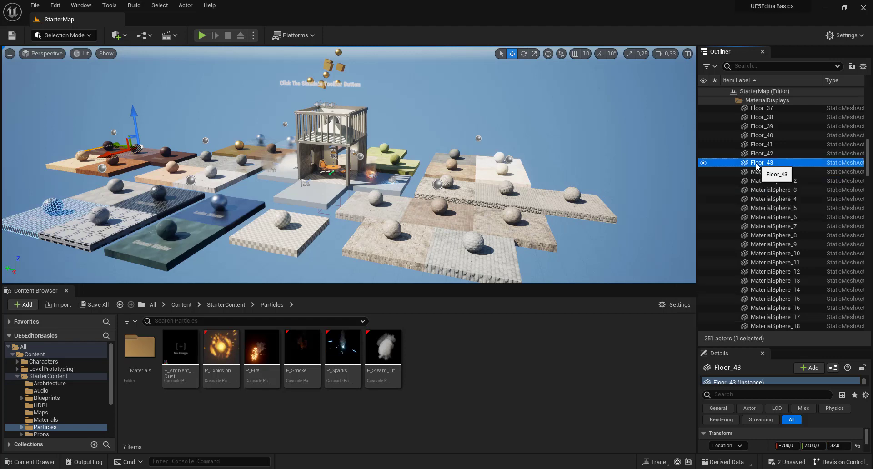
key("ctrl+d")
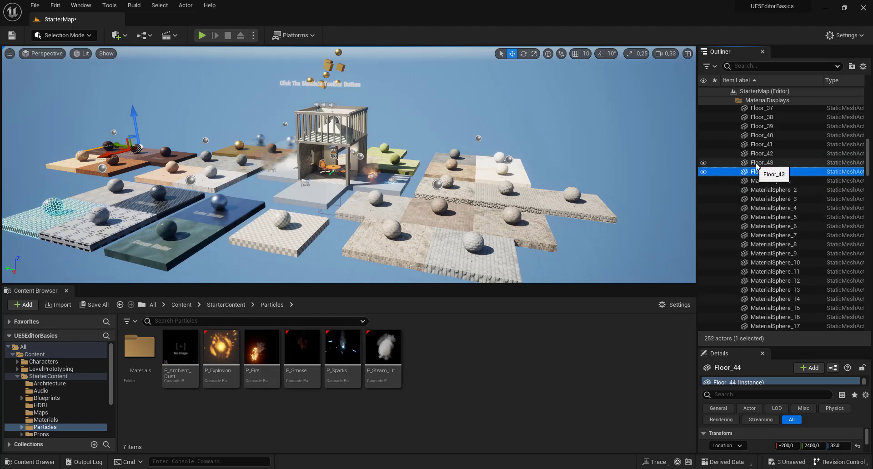
key("ctrl+d")
key("ctrl+d")
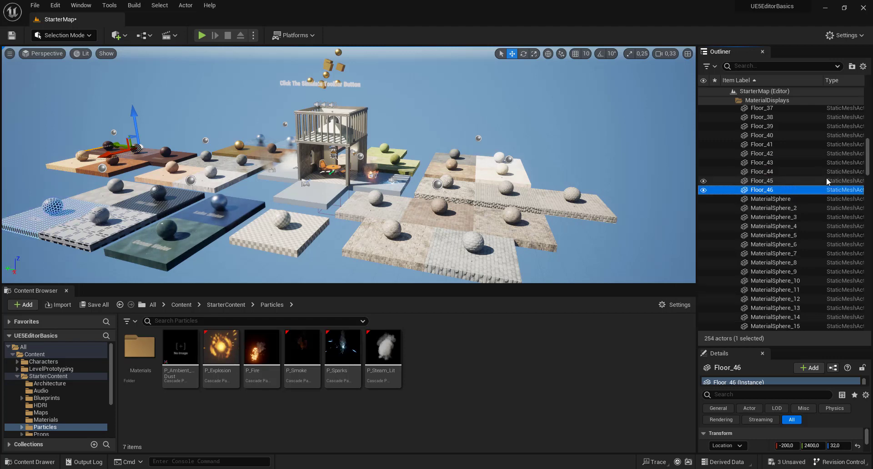
key("ctrl+d")
key("ctrl+d")
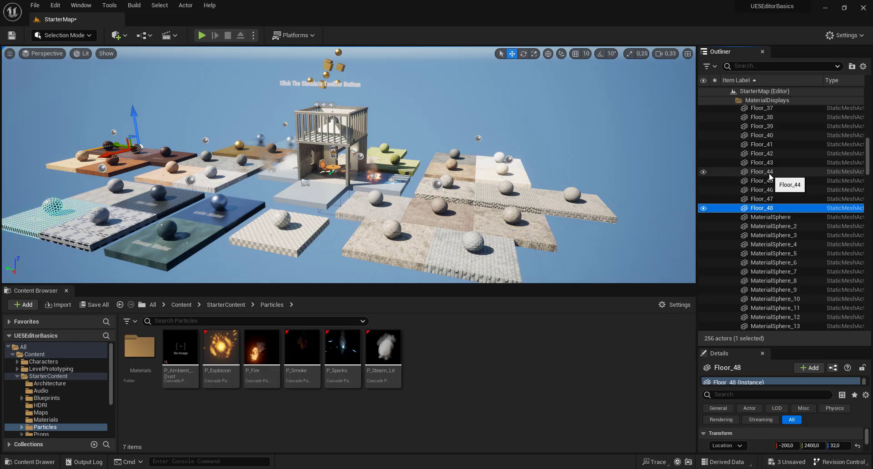
left_click(769, 177, "shift")
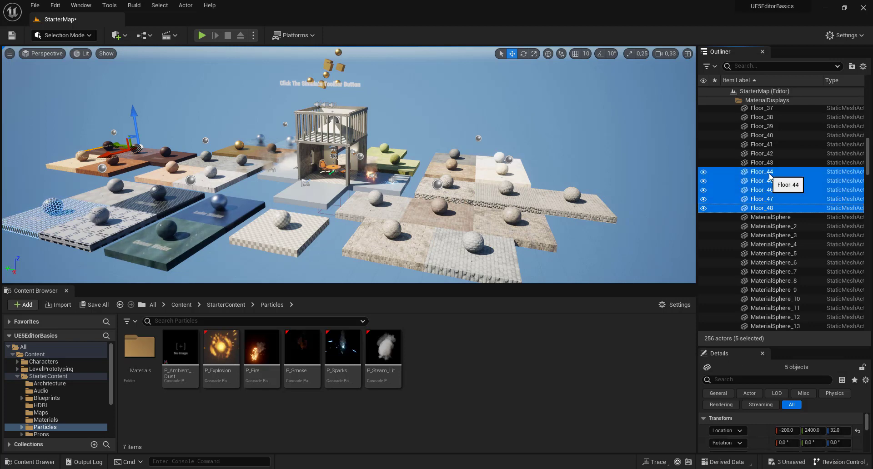
key("ctrl+z")
key("ctrl+z")
key("ctrl+z")
key("ctrl+z")
key("ctrl+z")
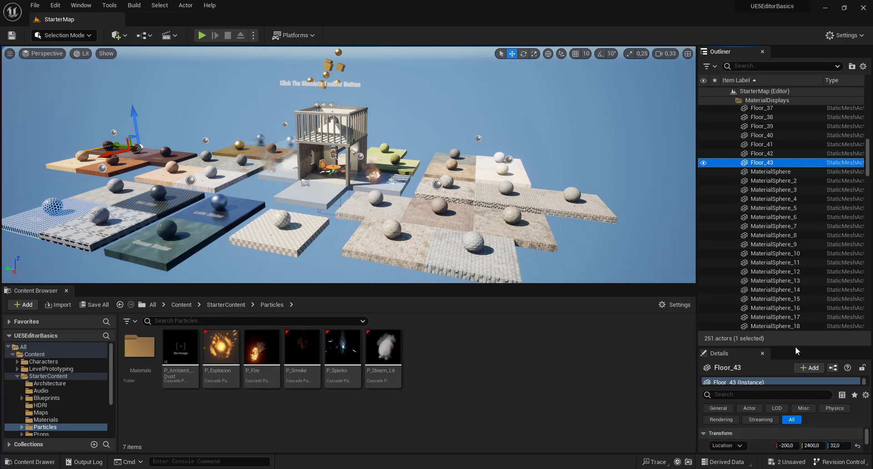
Enlarge the Details panel and inspect MaterialSphere_9's StaticMeshComponent and actor properties
left_click_drag(796, 347, 784, 207)
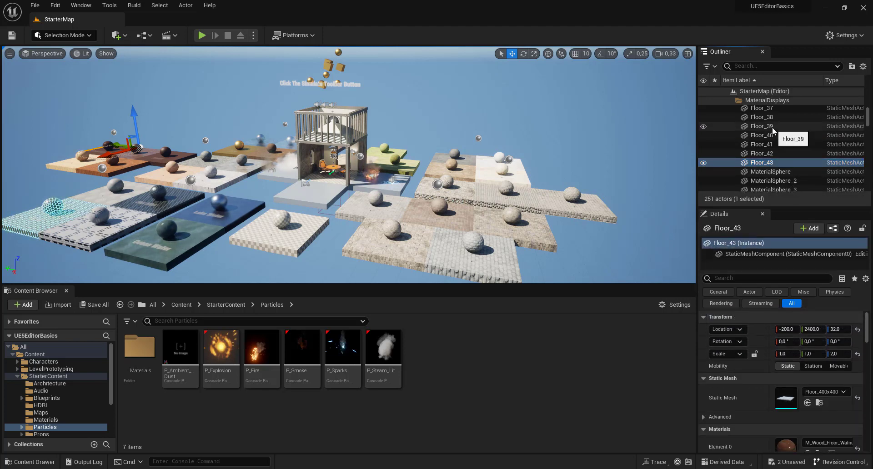
scroll(773, 136, "down", 4)
left_click(768, 171)
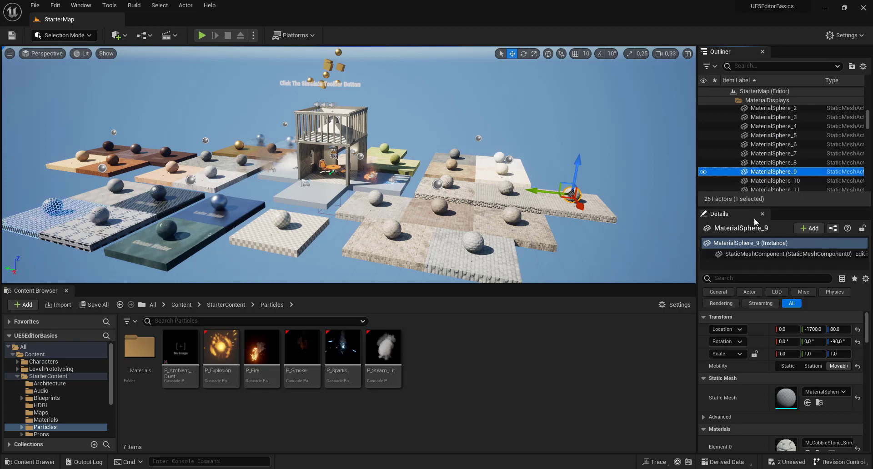
left_click(758, 255)
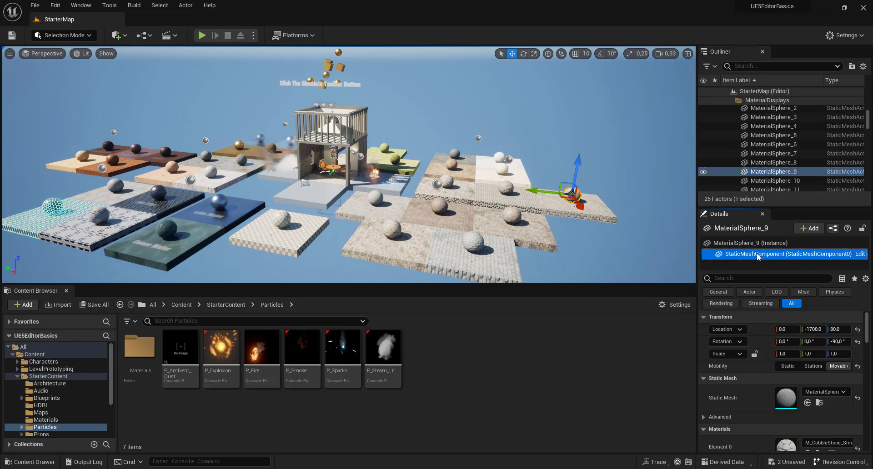
left_click(742, 245)
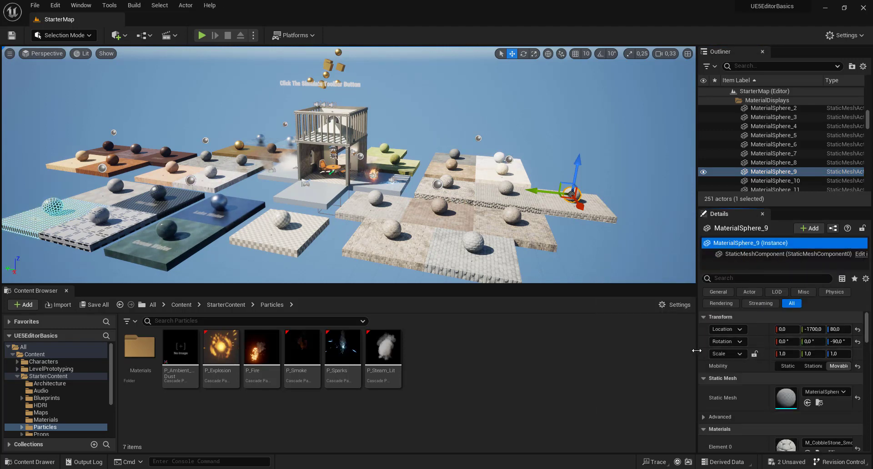
Widen the panels and change MaterialSphere_9's Location Z from 80 to 200
left_click_drag(697, 351, 610, 350)
scroll(867, 332, "down", 2)
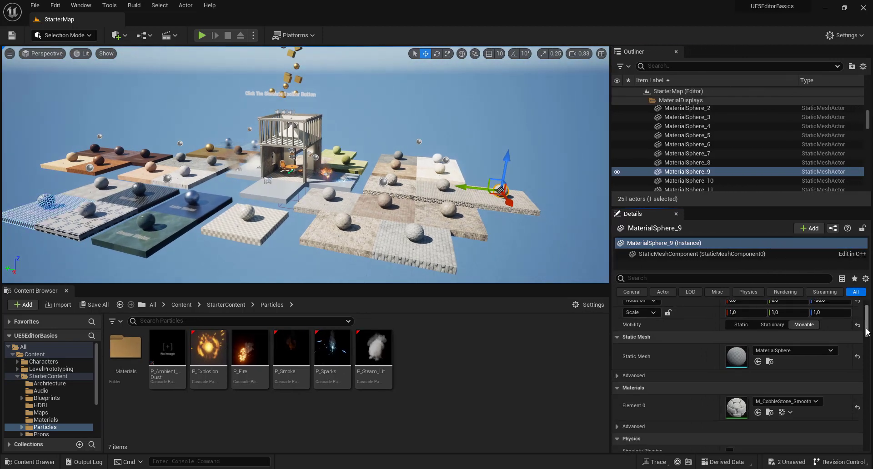
scroll(867, 332, "down", 1)
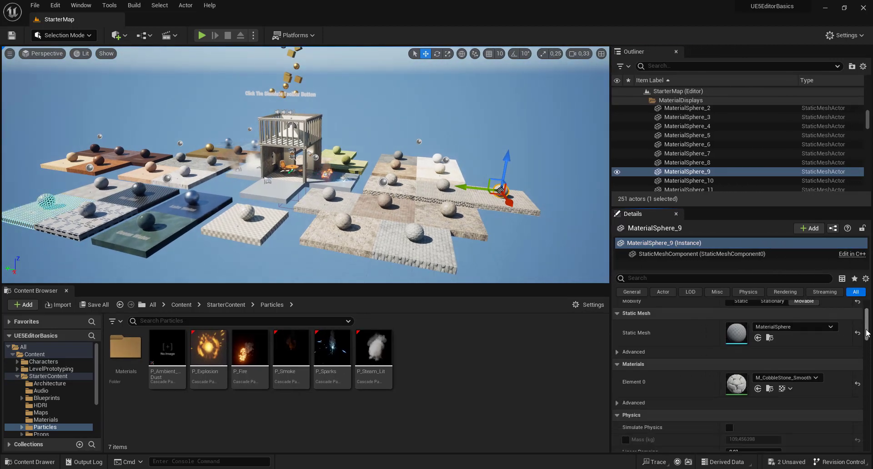
mouse_move(867, 333)
left_mouse_down()
mouse_move(863, 444)
mouse_move(866, 316)
left_mouse_up()
type("200")
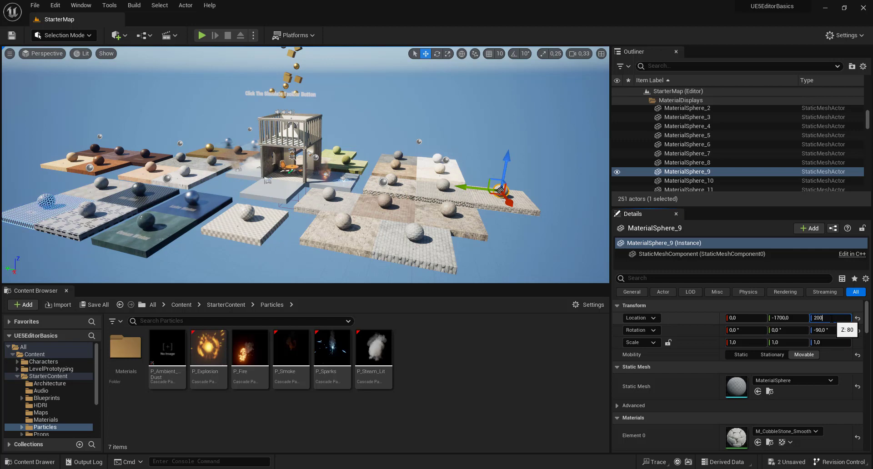
key("Return")
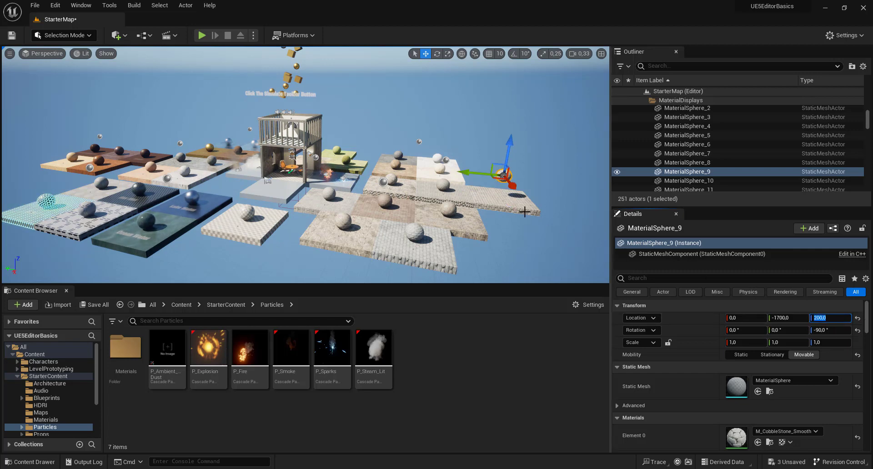
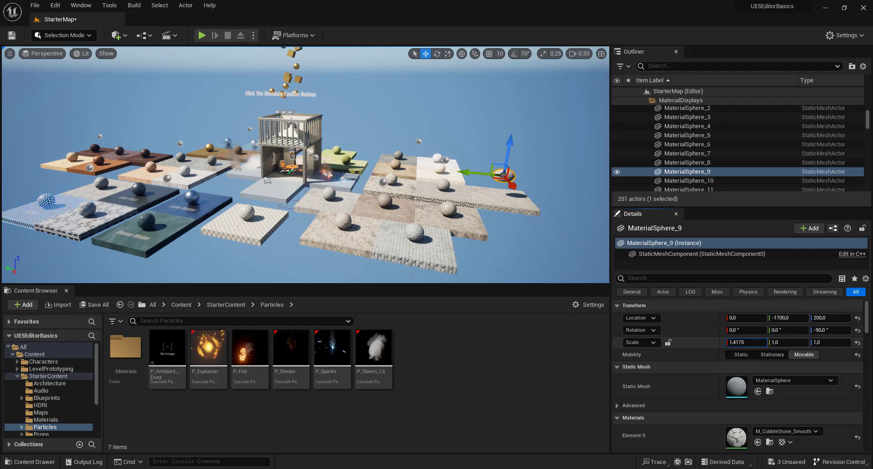
Scale MaterialSphere_9 up to 2,6475 and copy its scale values
type("1,625")
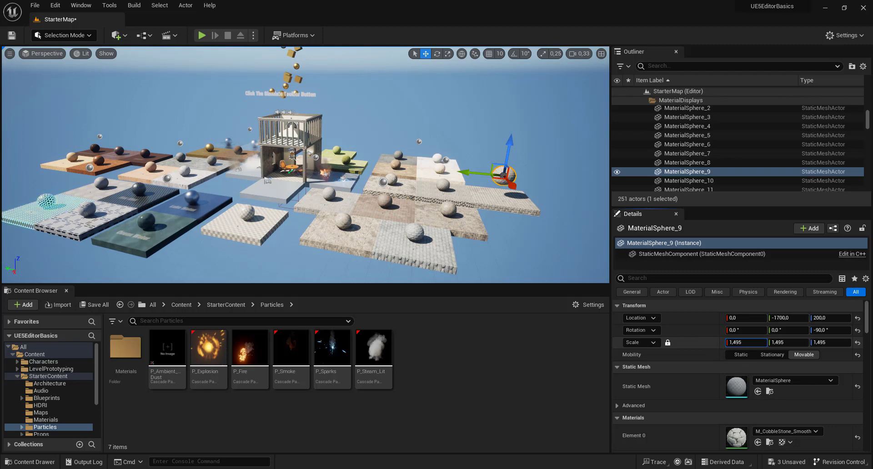
left_click_drag(745, 342, 769, 343)
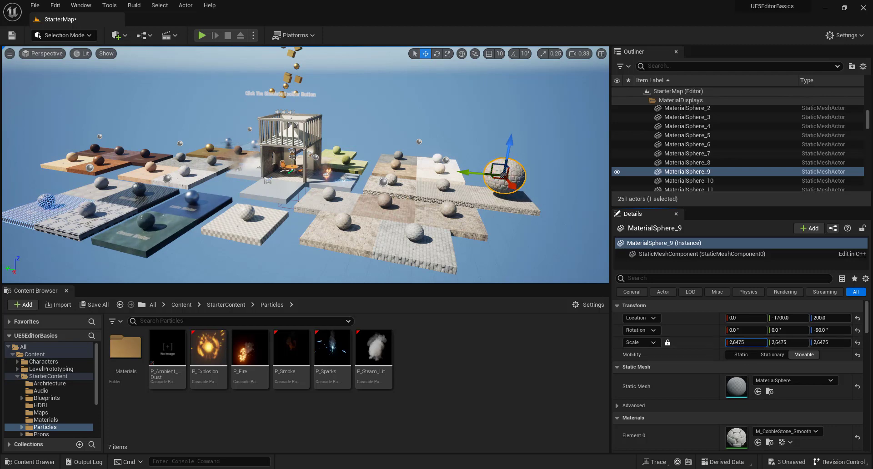
right_click(688, 341)
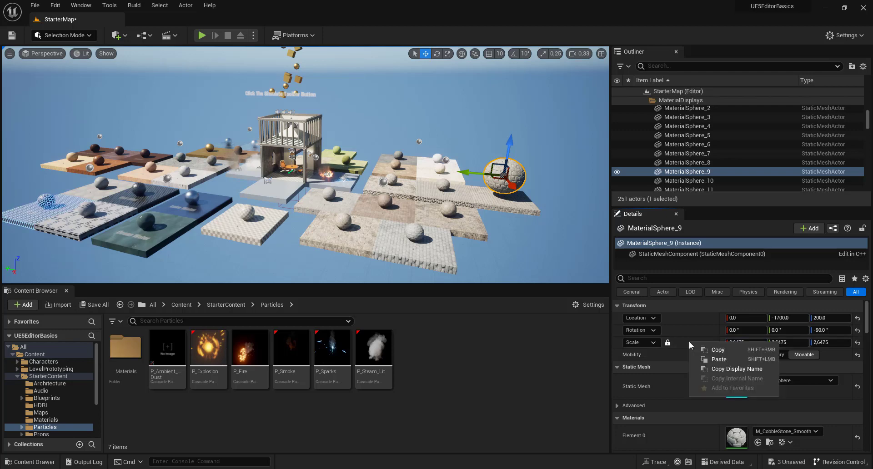
left_click(710, 351)
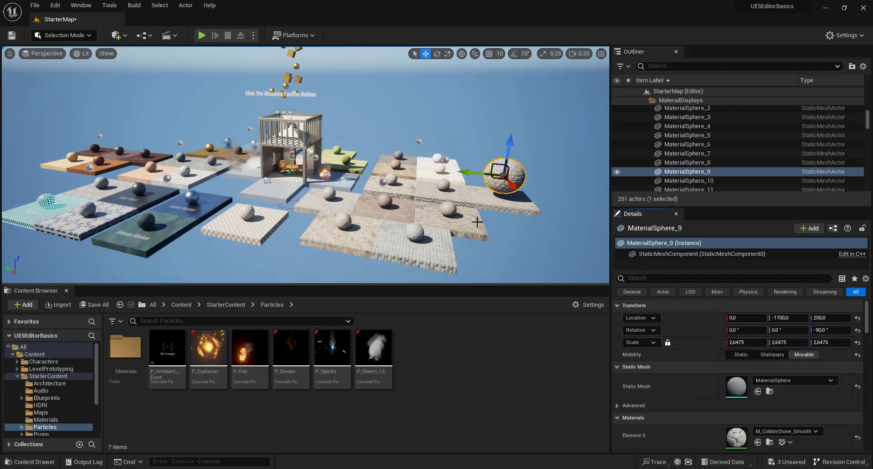
Paste the copied scale onto MaterialSphere_3 and raise it to Z 274.42
left_click(451, 208)
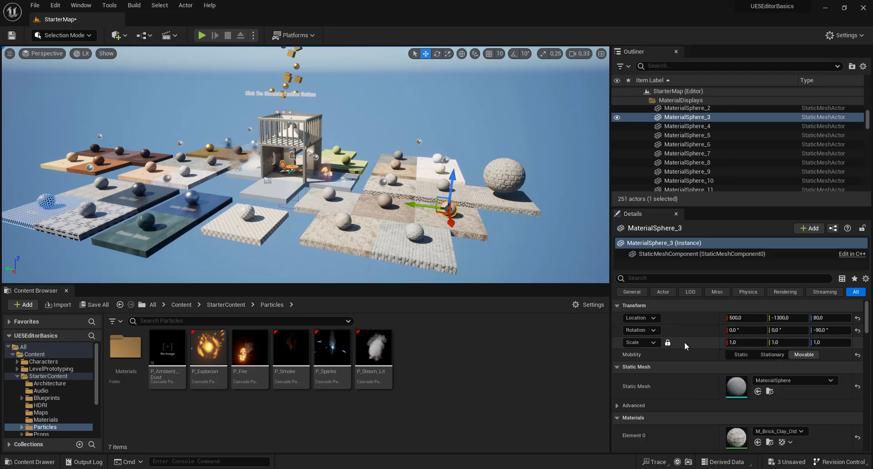
right_click(683, 342)
left_click(722, 361)
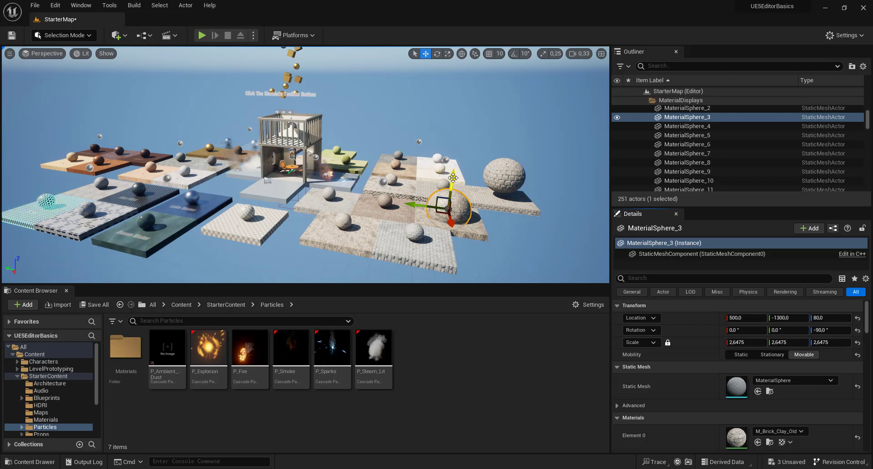
left_click_drag(453, 178, 456, 149)
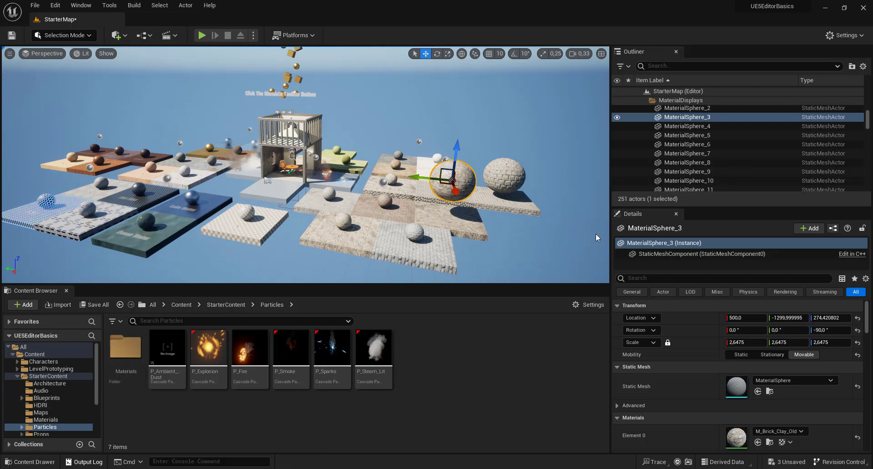
left_click(91, 462)
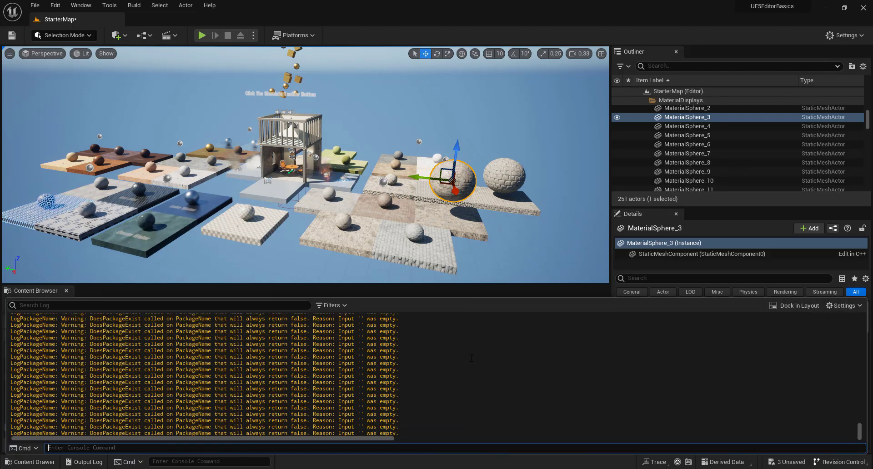
Undo the last two changes, review the Output Log entries, then open the Content Drawer
key("ctrl+z")
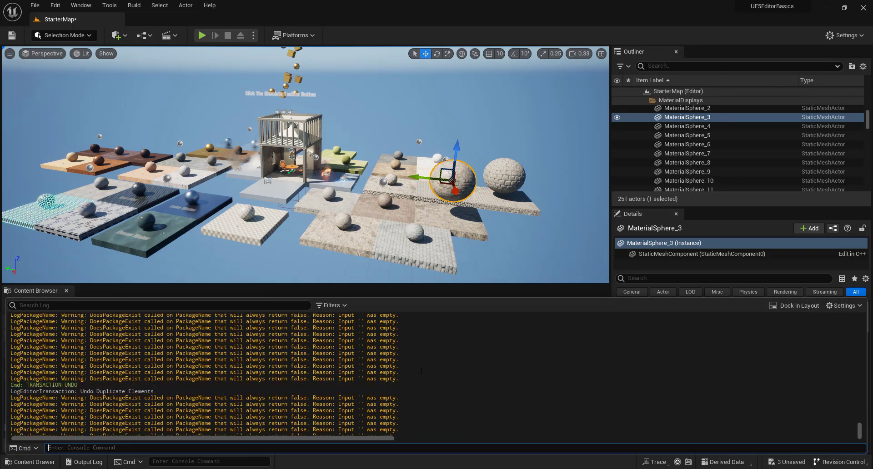
key("ctrl+z")
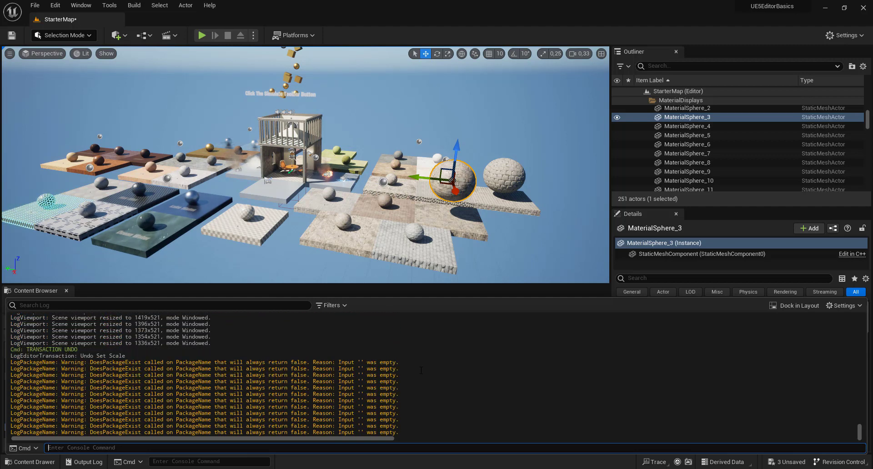
scroll(421, 370, "up", 5)
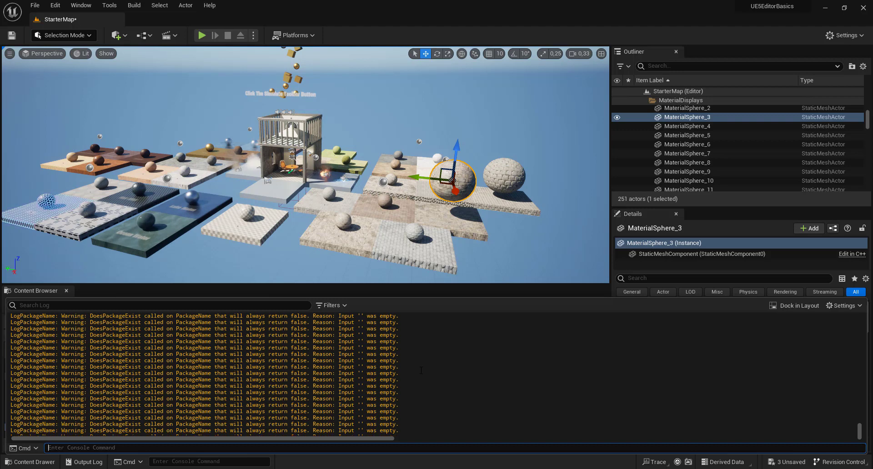
scroll(421, 370, "down", 2)
scroll(421, 370, "down", 2)
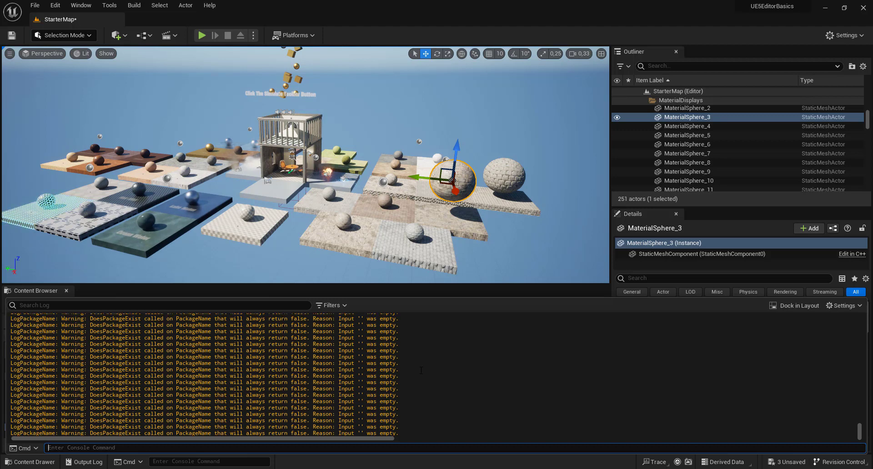
scroll(421, 370, "down", 2)
scroll(421, 370, "down", 2)
scroll(421, 371, "down", 2)
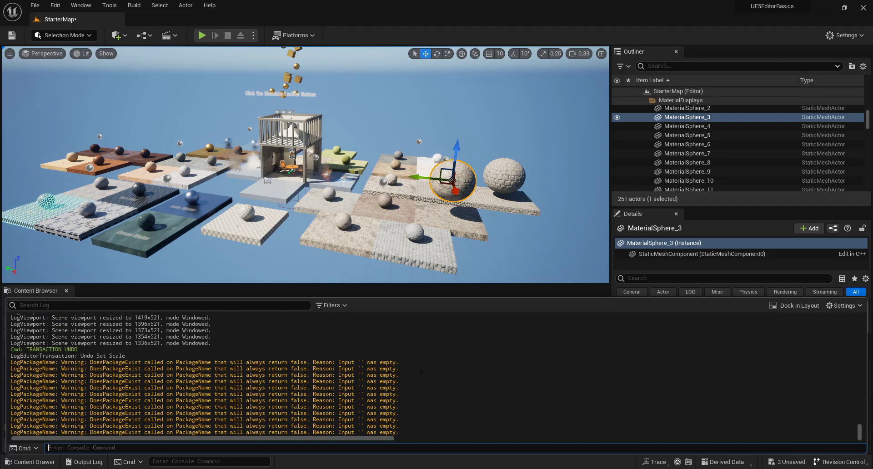
left_click(54, 462)
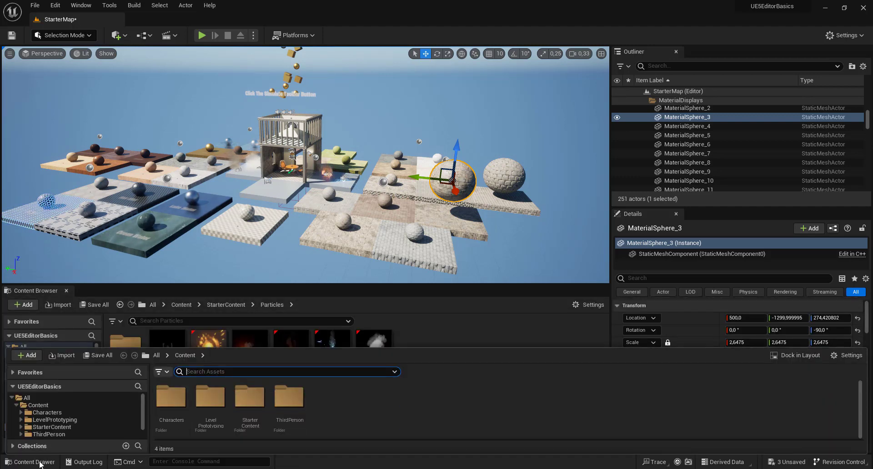
Open the Message Log from the Window menu
left_click(85, 5)
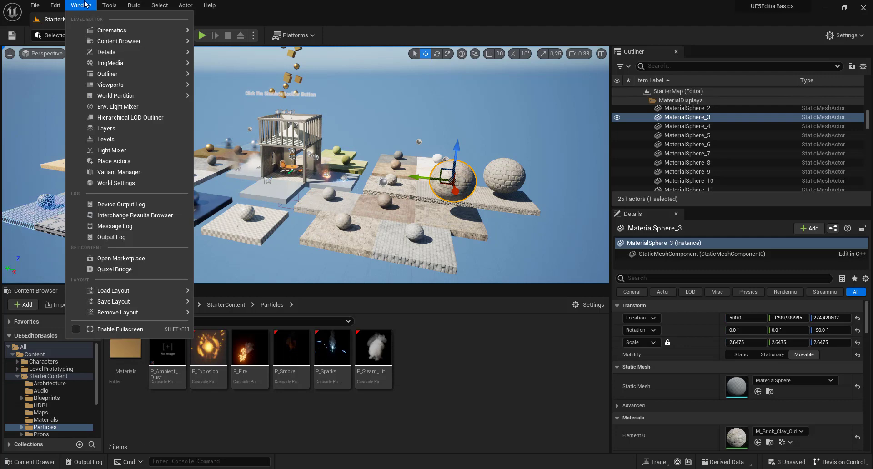
mouse_move(127, 53)
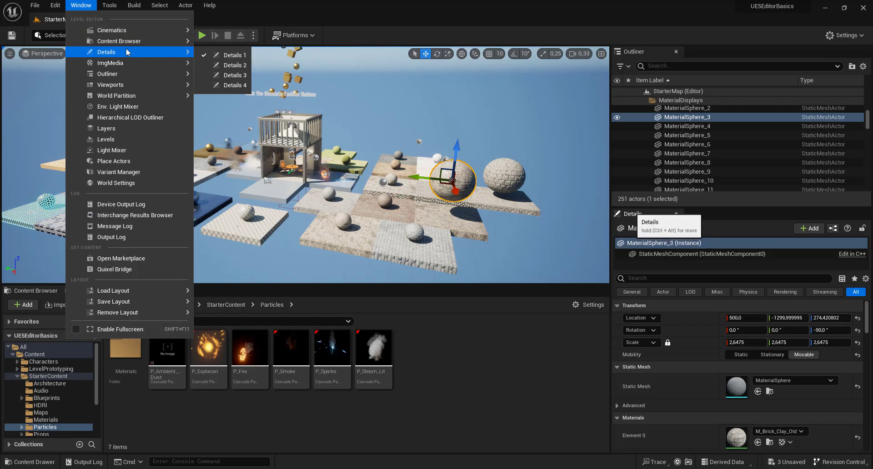
mouse_move(141, 32)
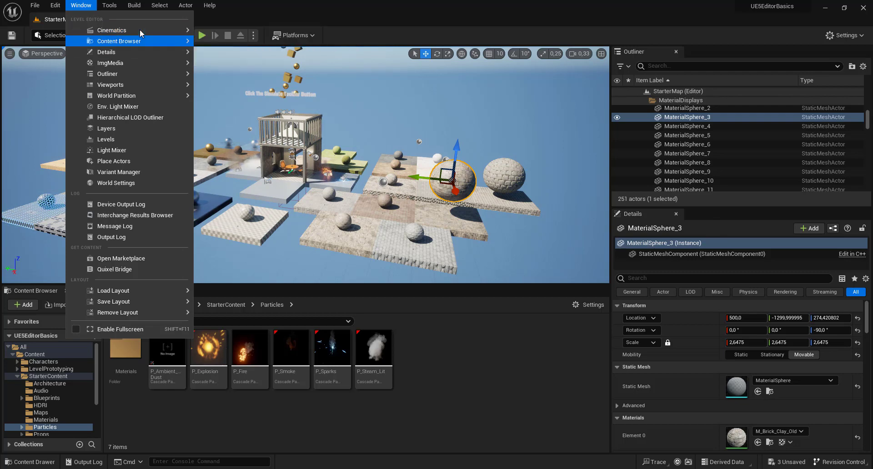
left_click(132, 226)
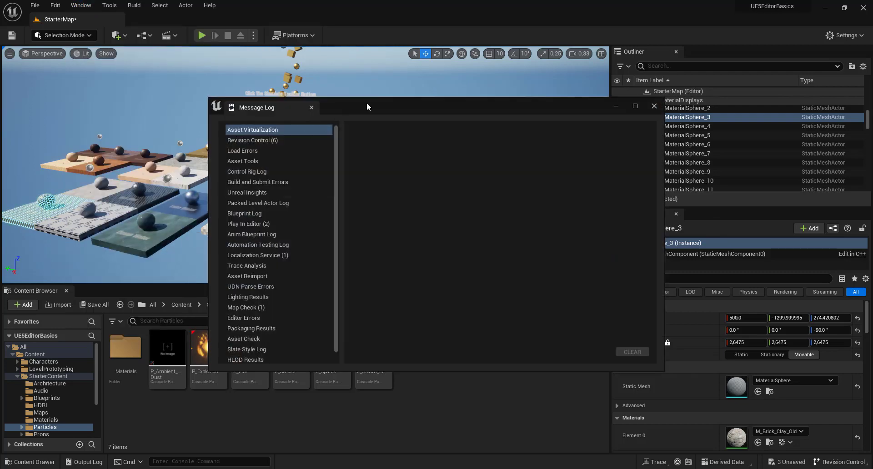
Dock the Message Log into the main tab strip and return to the StarterMap tab
left_click_drag(368, 107, 223, 69)
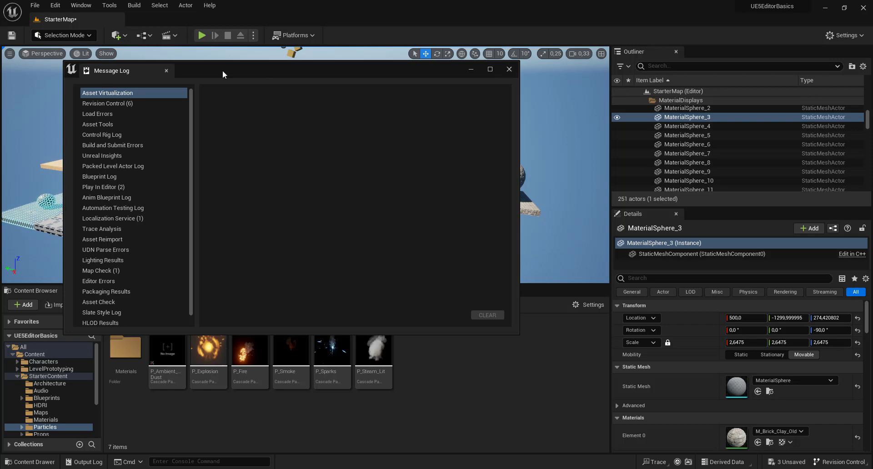
left_click_drag(223, 70, 162, 19)
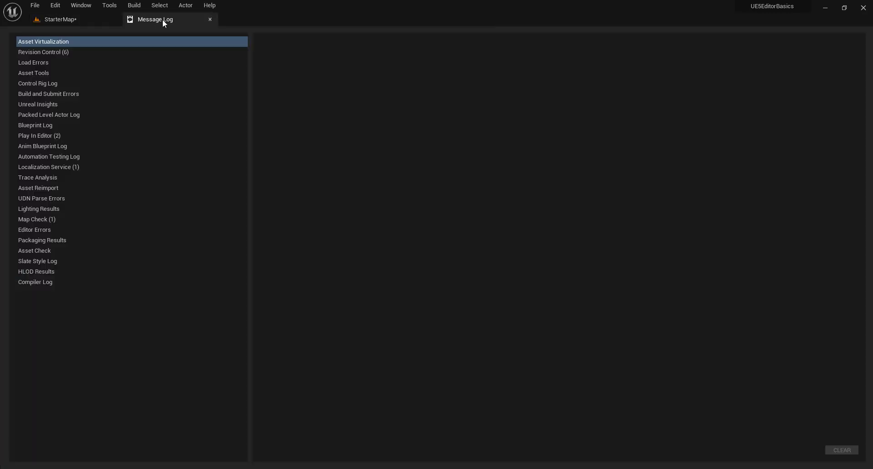
left_click(76, 17)
left_click(86, 5)
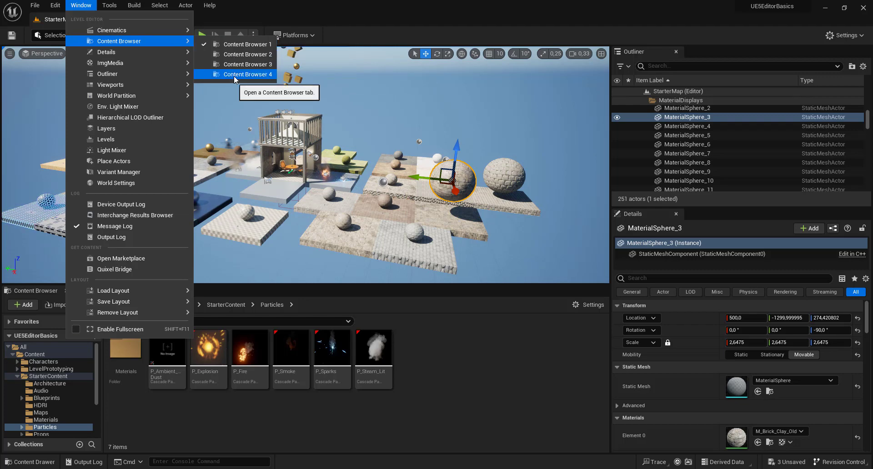
mouse_move(162, 97)
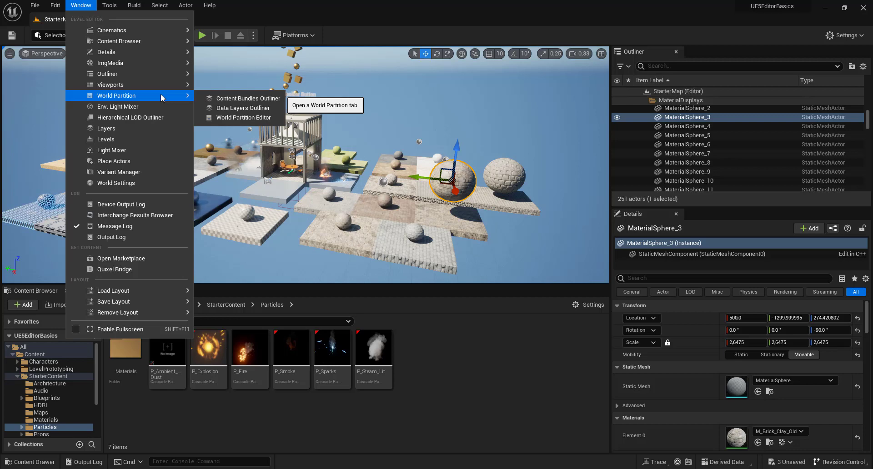
Open World Settings and scroll through its Game Mode and World properties
left_click(144, 186)
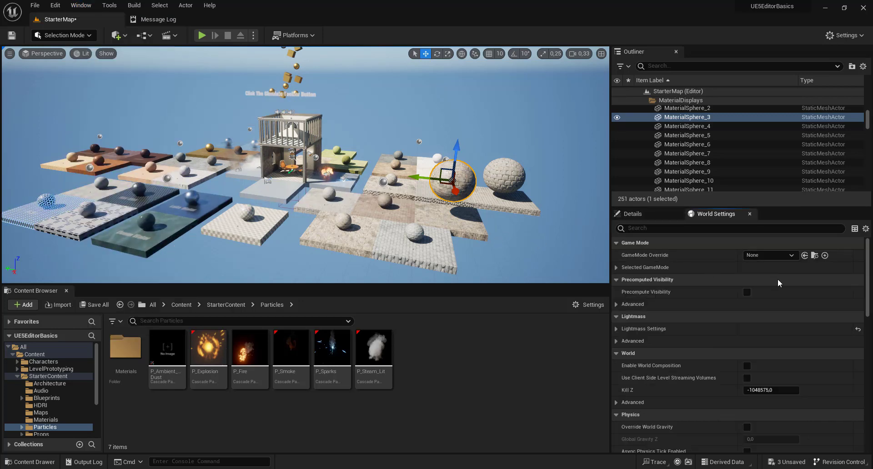
scroll(778, 280, "down", 1)
scroll(778, 280, "down", 1)
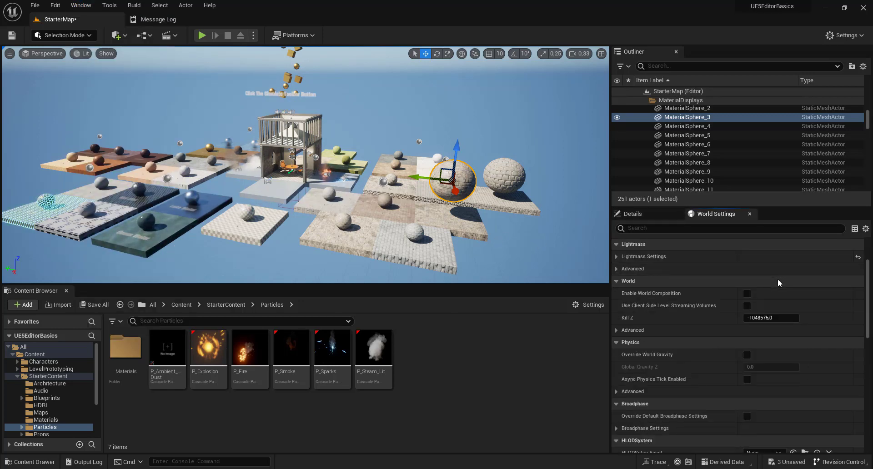
scroll(778, 280, "down", 1)
scroll(778, 280, "up", 2)
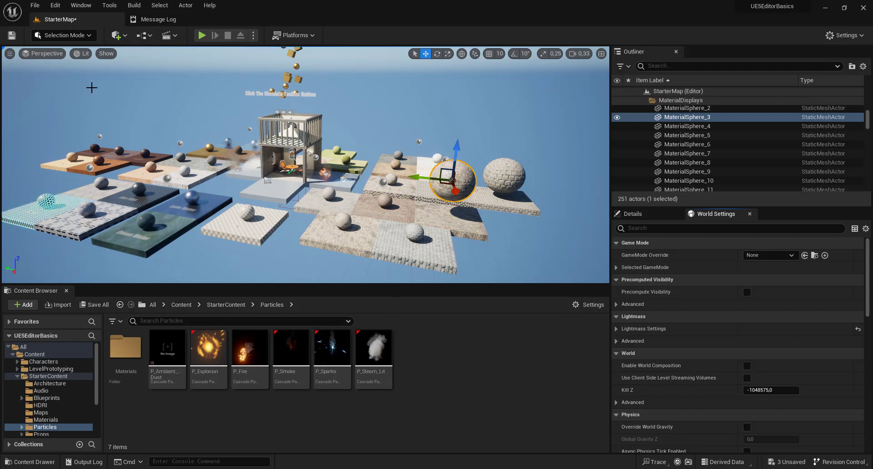
Open the Quick Add menu and browse through Basic and Lights to the Shapes list
left_click(125, 37)
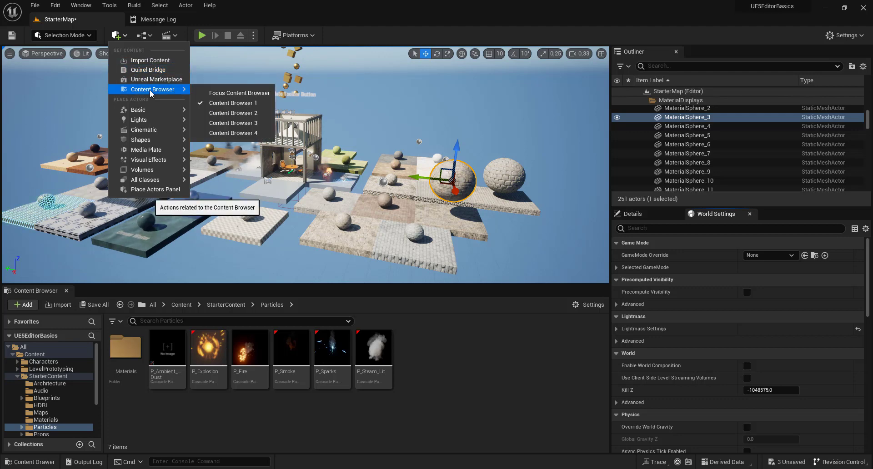
key("Down")
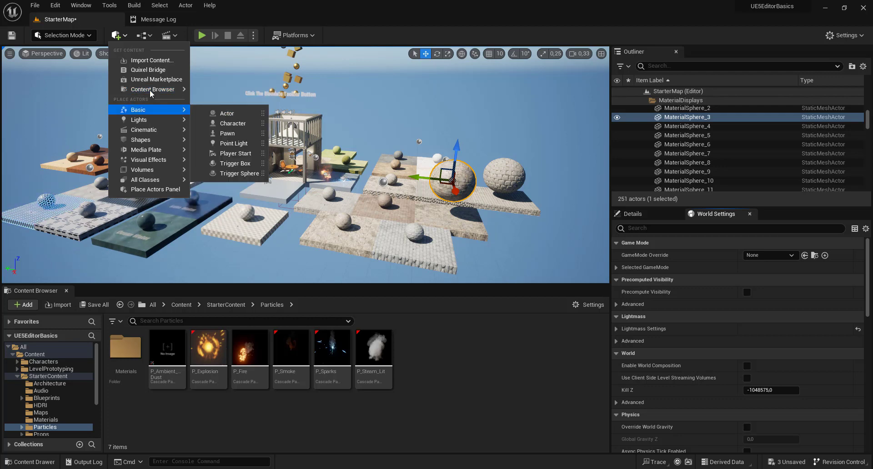
key("Down")
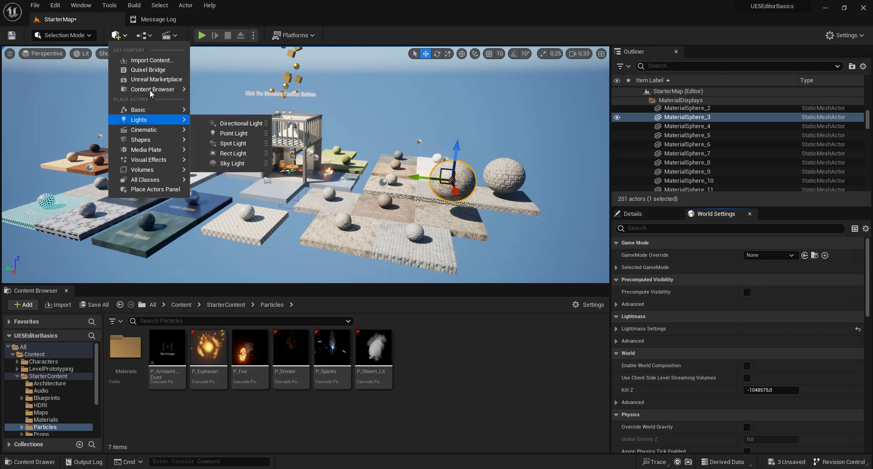
key("Down")
key("Down")
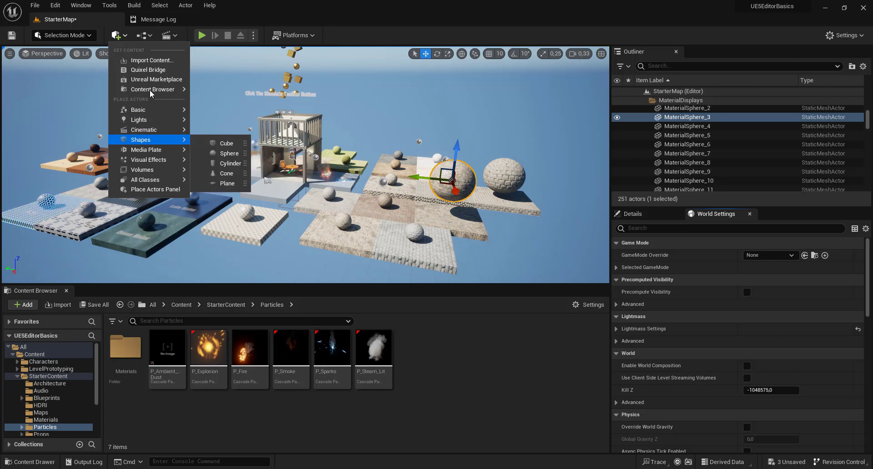
Place a cube and slide it along X onto the platform beside the spheres
left_click(233, 145)
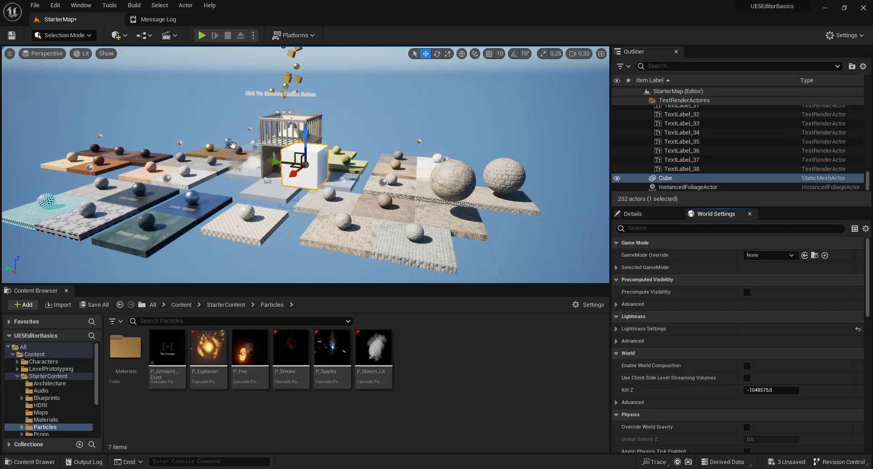
mouse_move(293, 173)
left_mouse_down()
mouse_move(344, 152)
mouse_move(400, 195)
left_mouse_up()
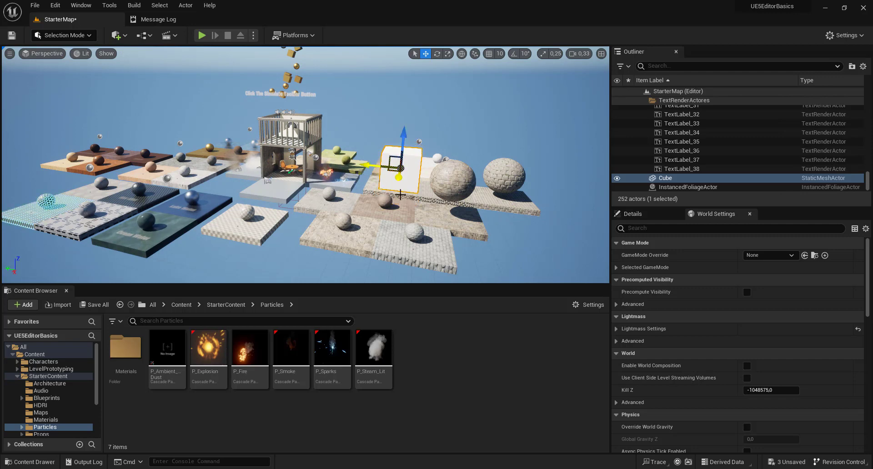
scroll(400, 195, "up", 5)
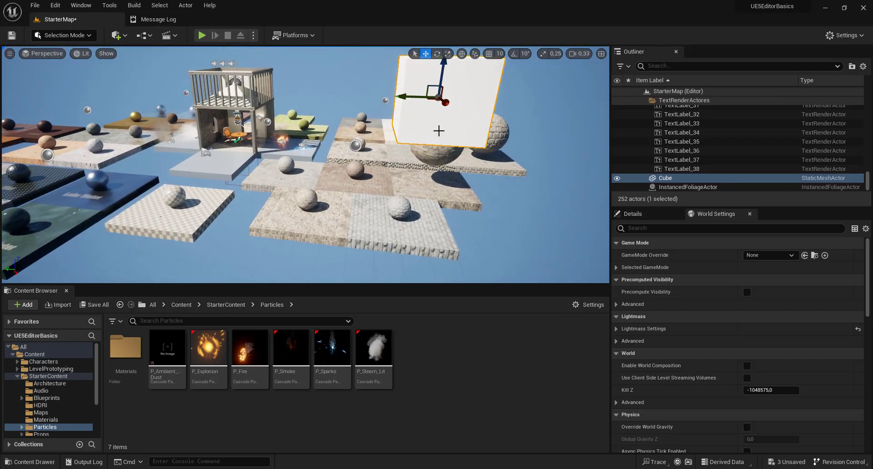
mouse_move(446, 102)
left_mouse_down()
mouse_move(376, 71)
mouse_move(291, 62)
mouse_move(341, 214)
left_mouse_up()
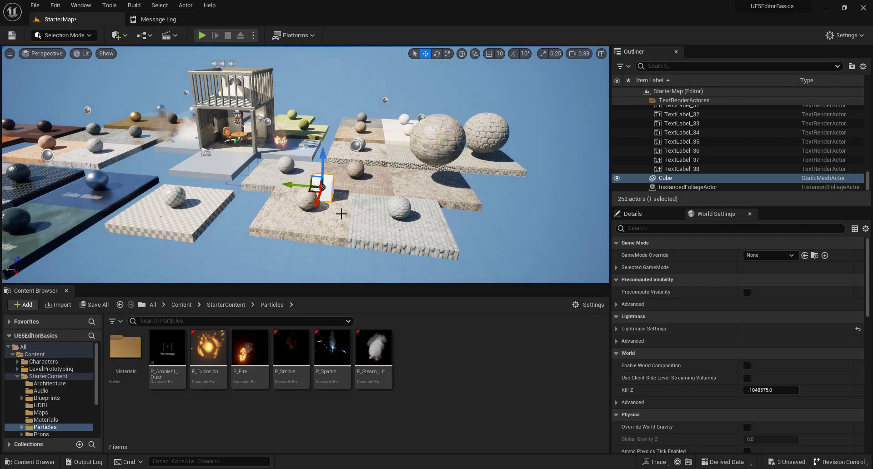
Focus on the cube, toggle between rotate and move gizmos, then pull the view back
key("f")
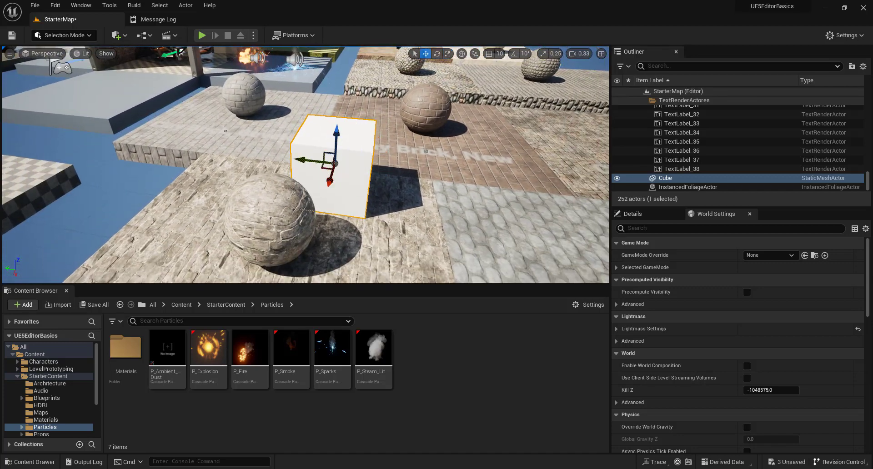
key("e")
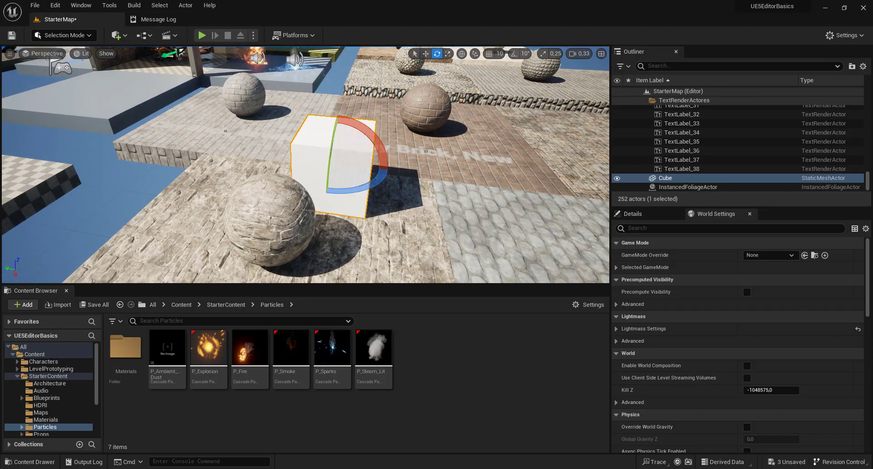
key("w")
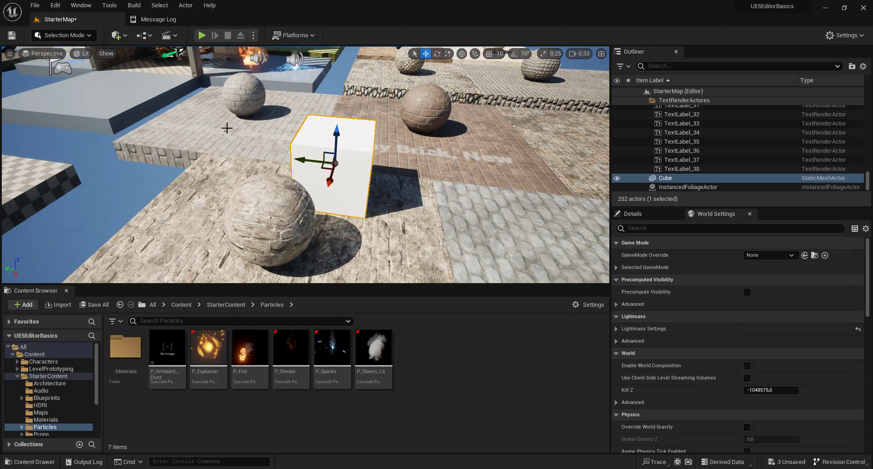
right_click_drag(227, 128, 227, 109)
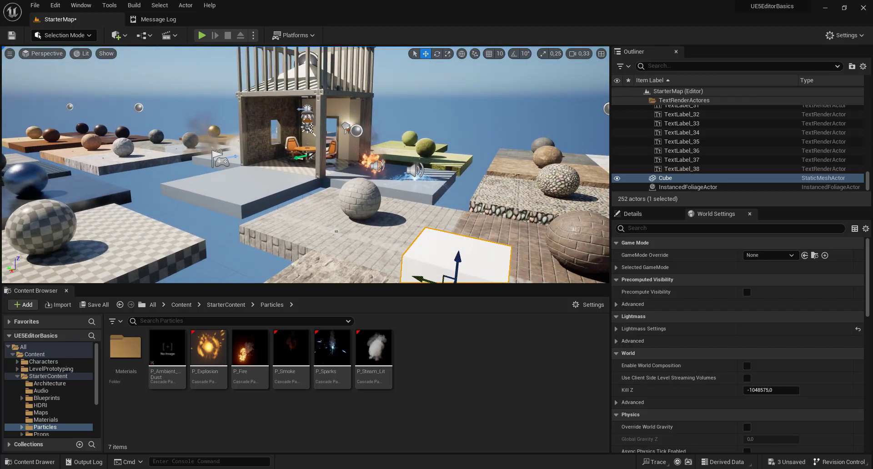
Open the Place Actors panel and cycle through its categories back to Basic
left_click(122, 37)
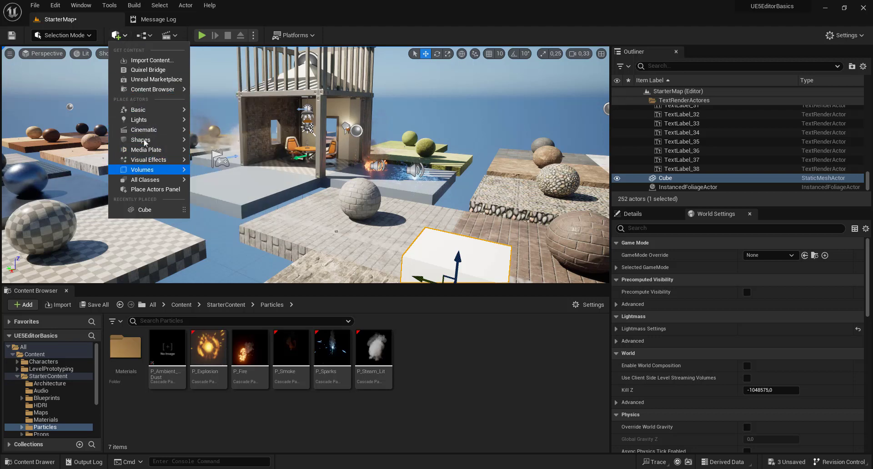
left_click(155, 189)
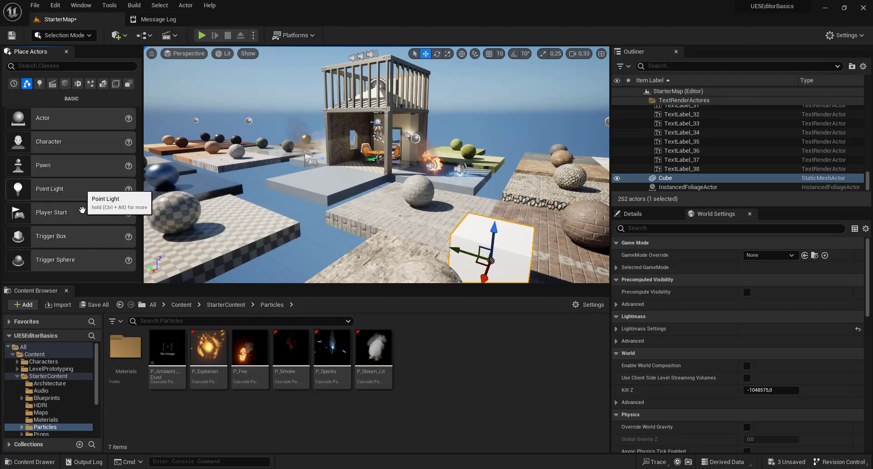
left_click(39, 83)
left_click(53, 83)
left_click(66, 84)
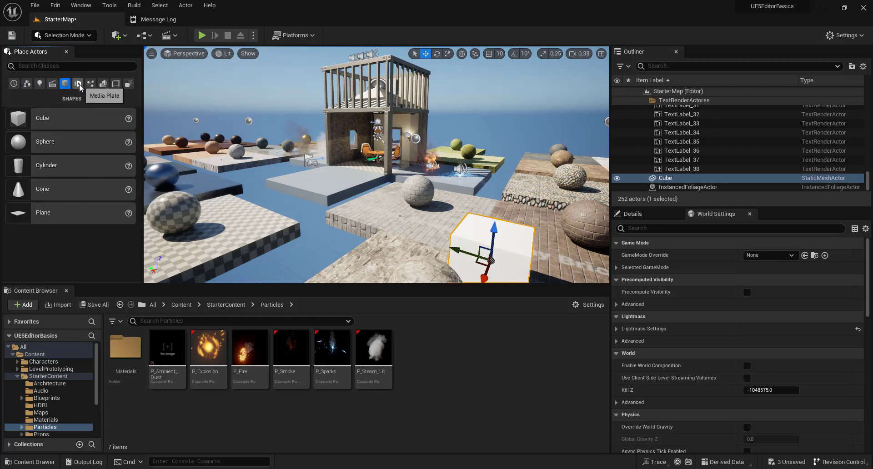
left_click(78, 83)
left_click(91, 84)
left_click(77, 84)
left_click(53, 83)
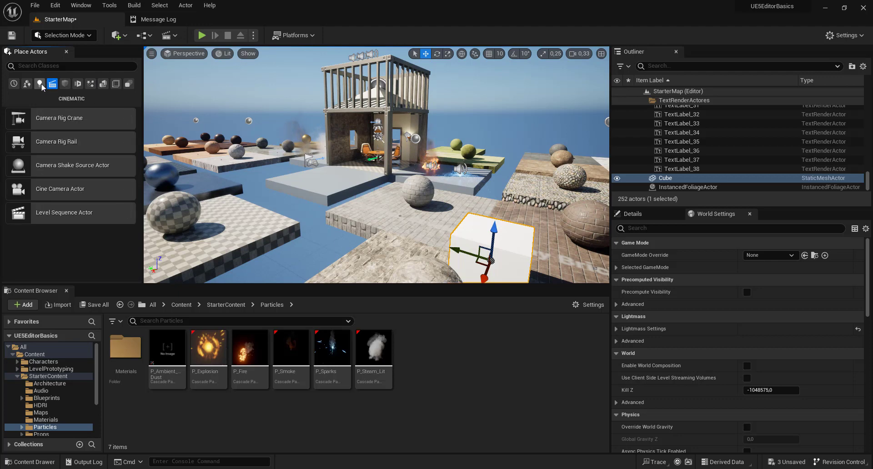
left_click(26, 83)
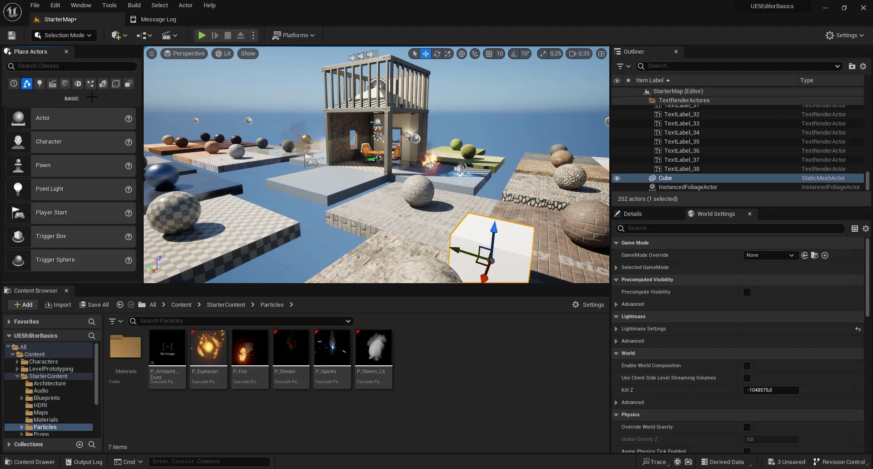